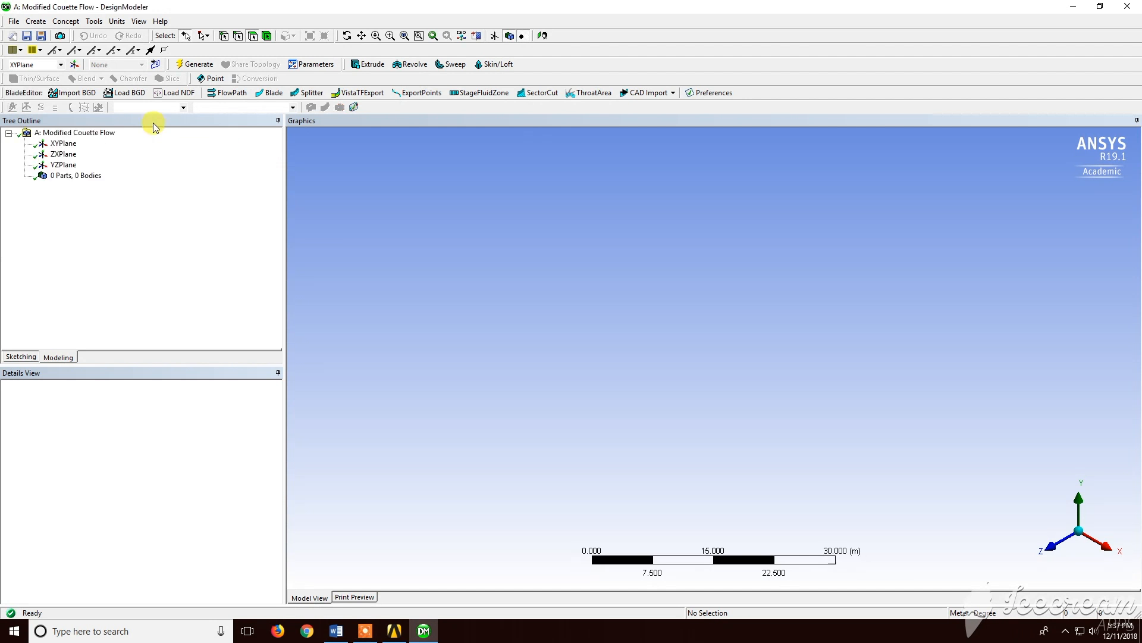
# Select the XYPlane, view it face-on, and enable the sketch grid with Show in 2D and Snap
pyautogui.click(57, 145)
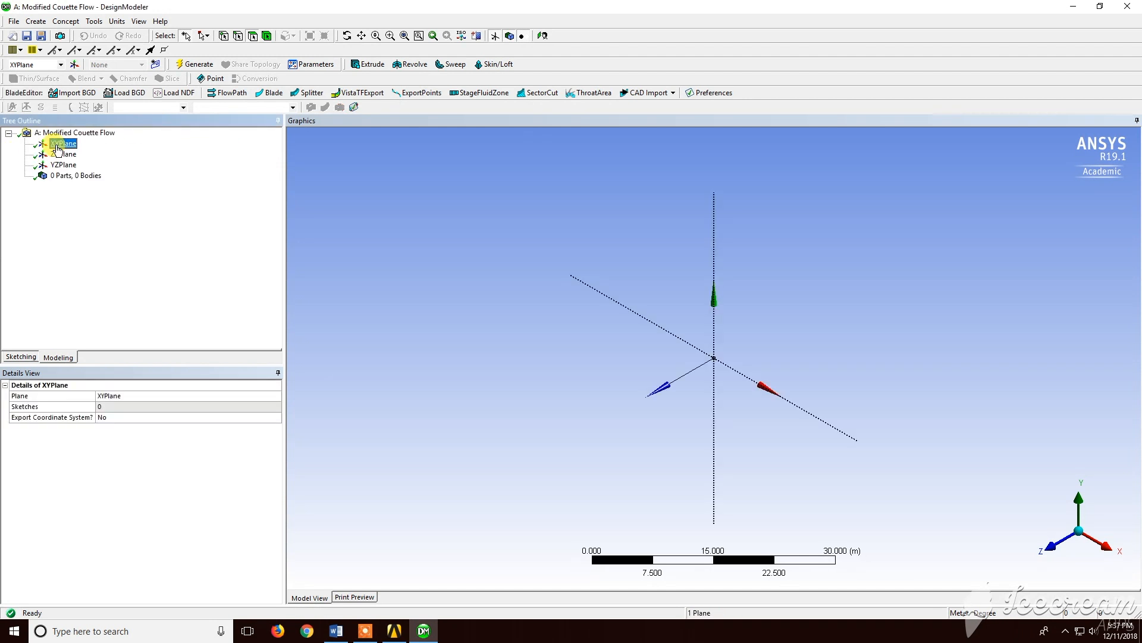
pyautogui.click(1065, 540)
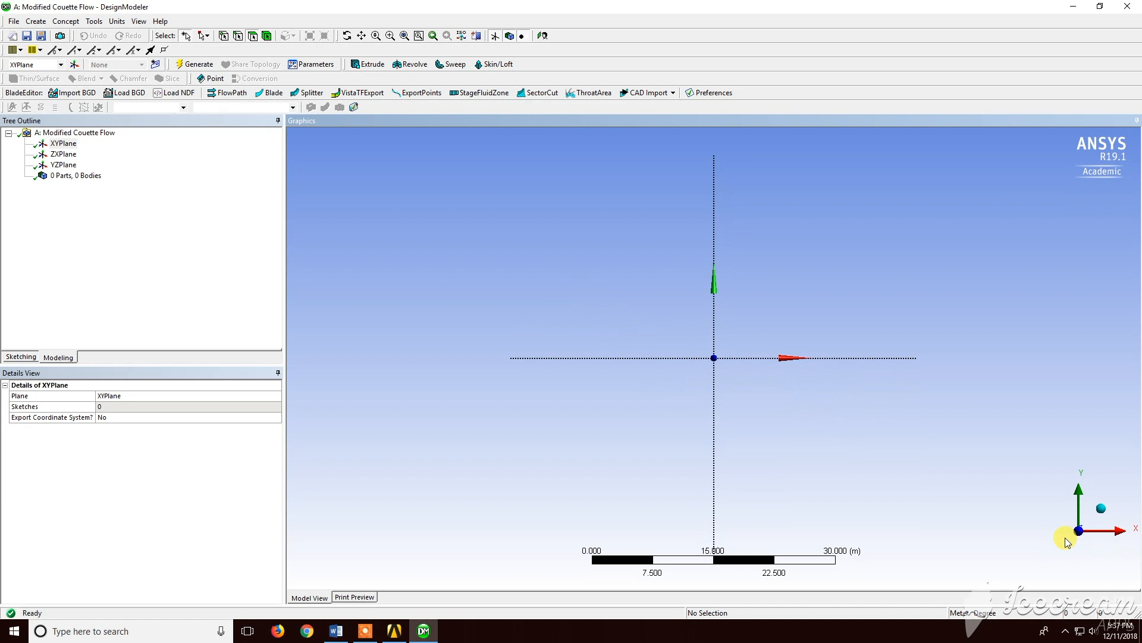
pyautogui.click(21, 357)
pyautogui.click(95, 342)
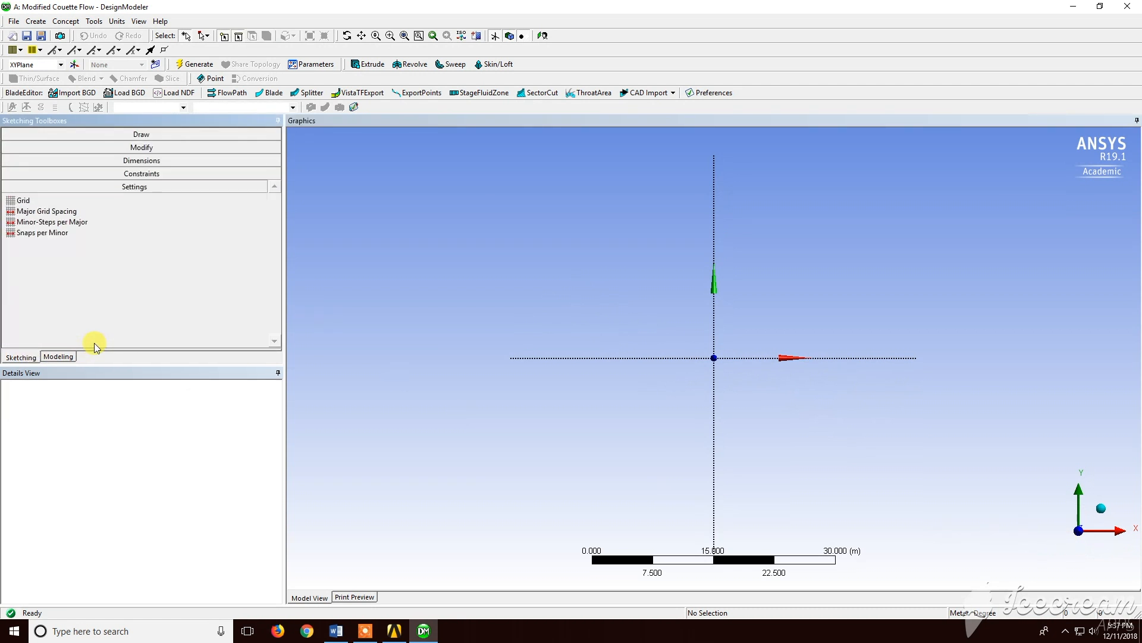
pyautogui.click(57, 200)
pyautogui.click(244, 202)
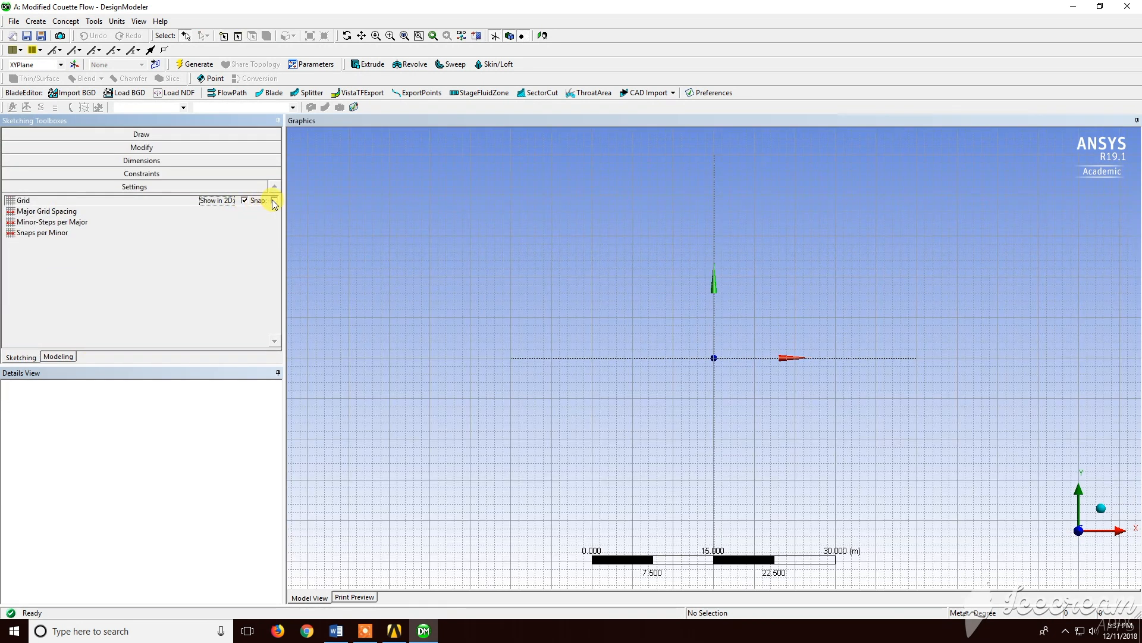
# Set the model units to millimetres
pyautogui.click(184, 133)
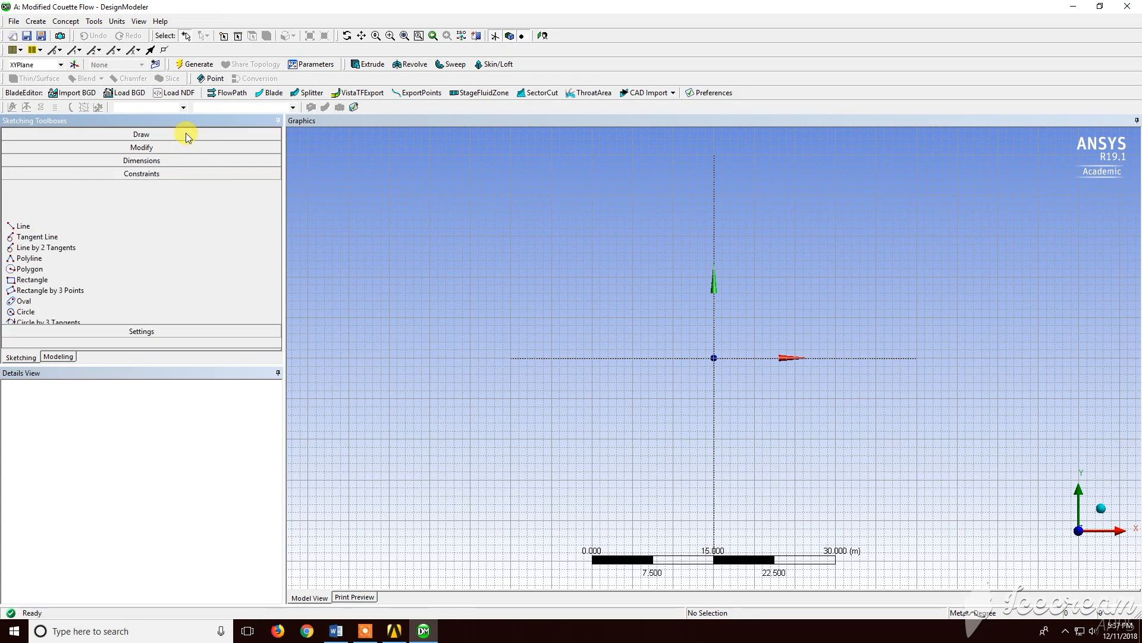
pyautogui.click(118, 21)
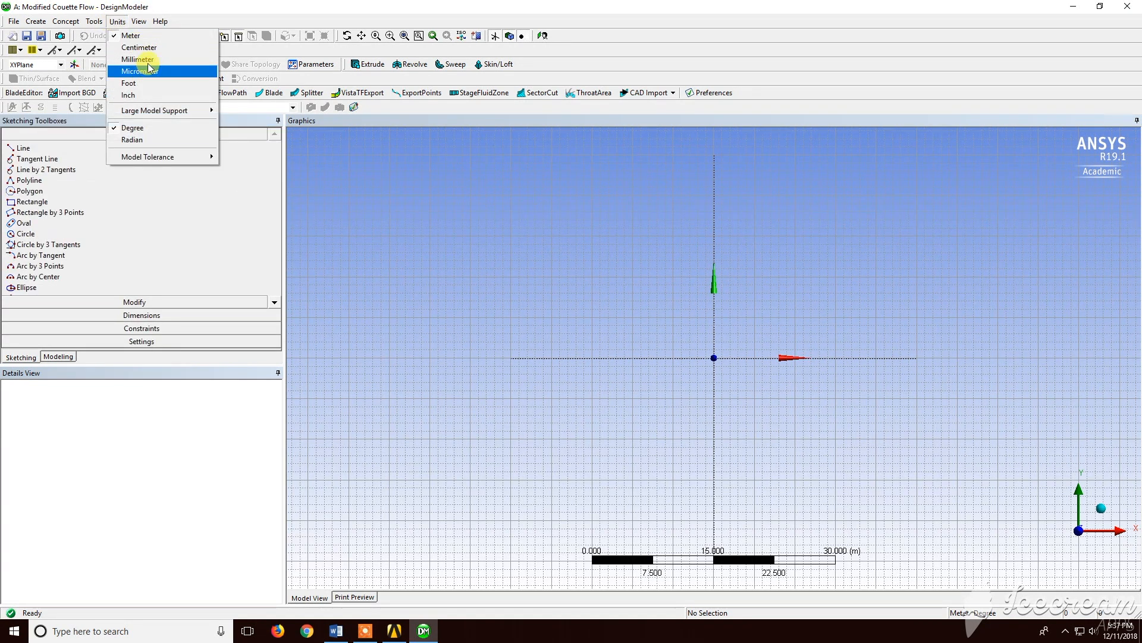
pyautogui.click(141, 59)
pyautogui.scroll(5, 758, 347)
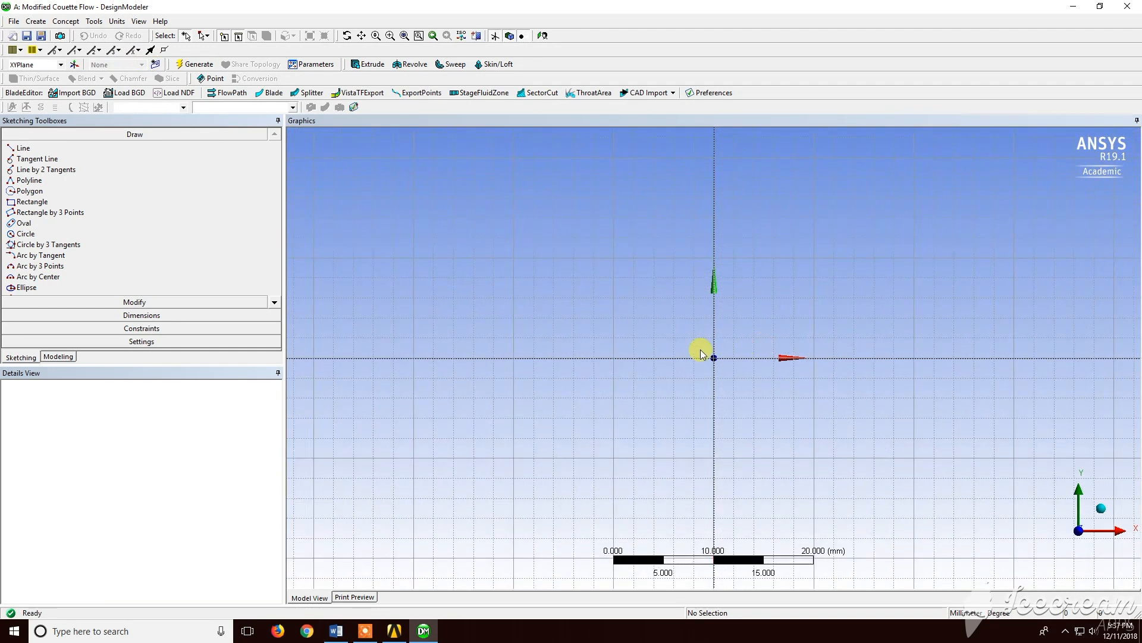
# Draw a rectangle from the origin about 20 mm wide and 6 mm tall
pyautogui.click(57, 203)
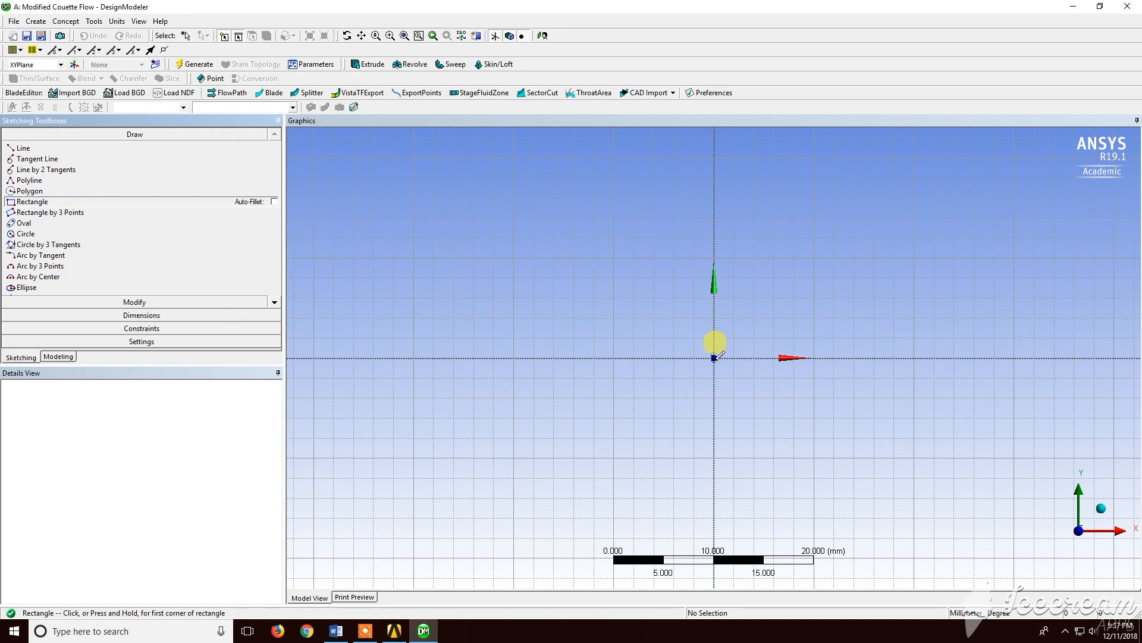
pyautogui.click(714, 357)
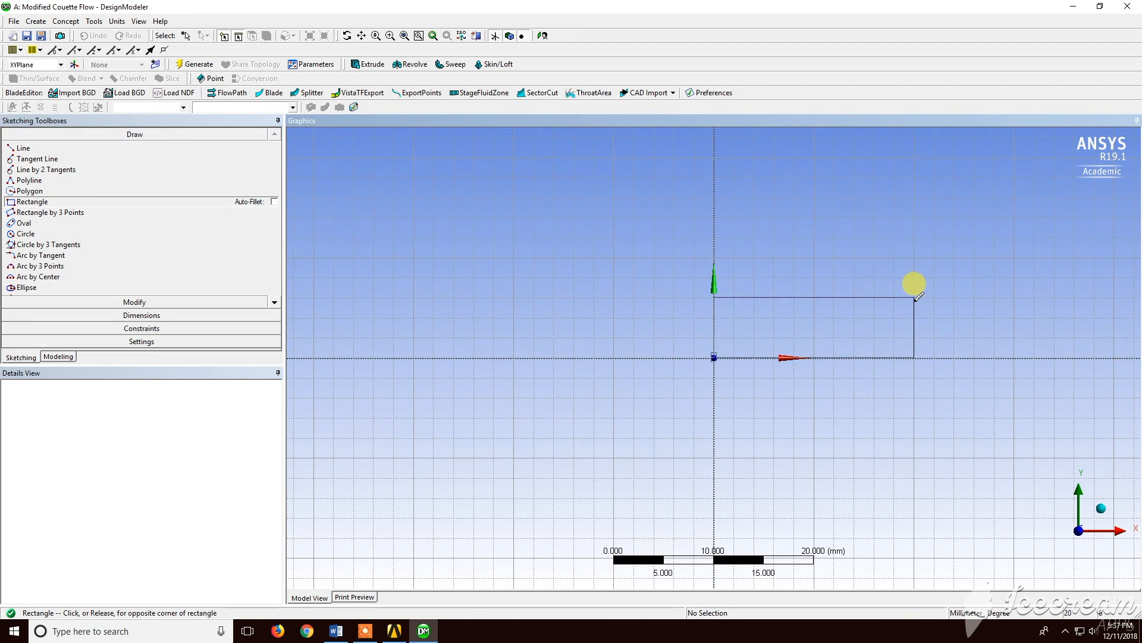
pyautogui.click(915, 297)
# Dimension the rectangle's bottom edge horizontally and set its length to 100 mm
pyautogui.click(149, 314)
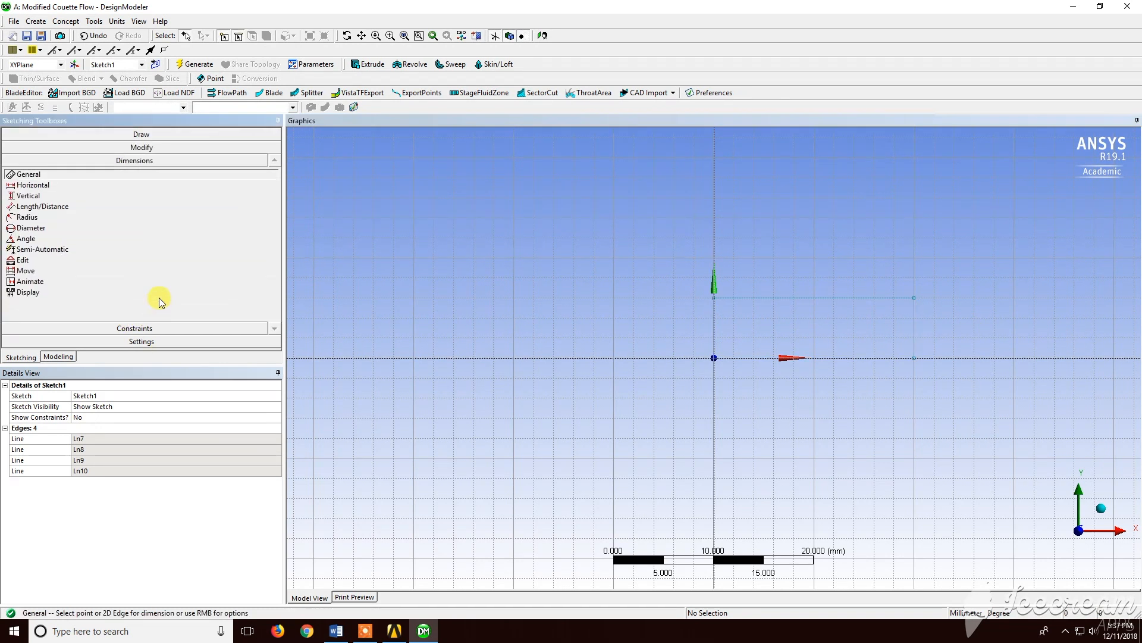
pyautogui.click(823, 359)
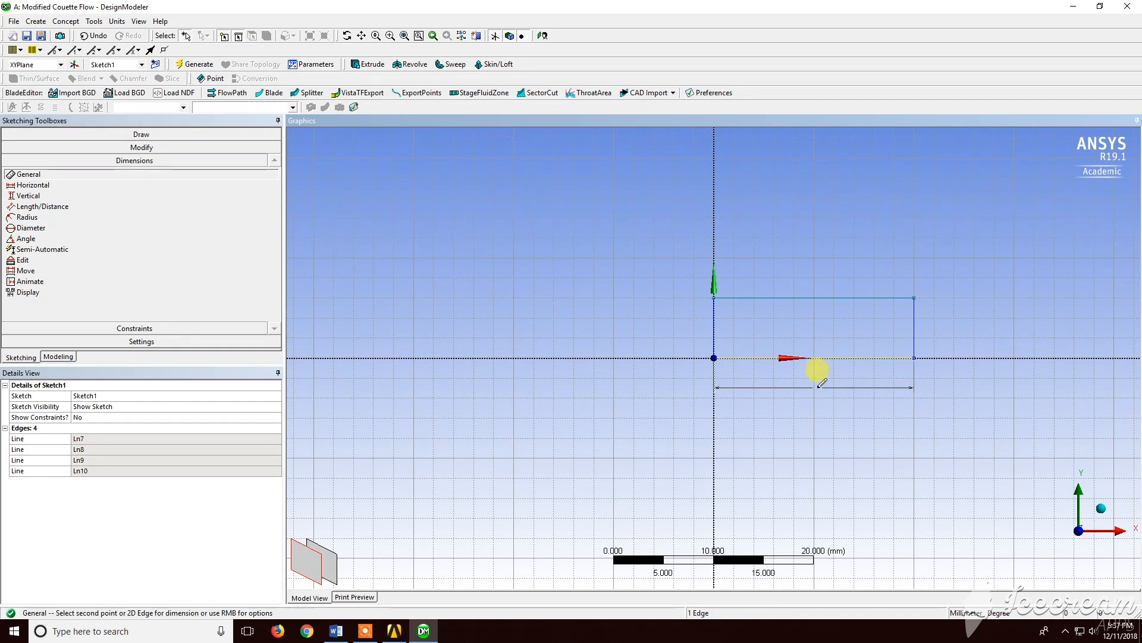
pyautogui.click(820, 392)
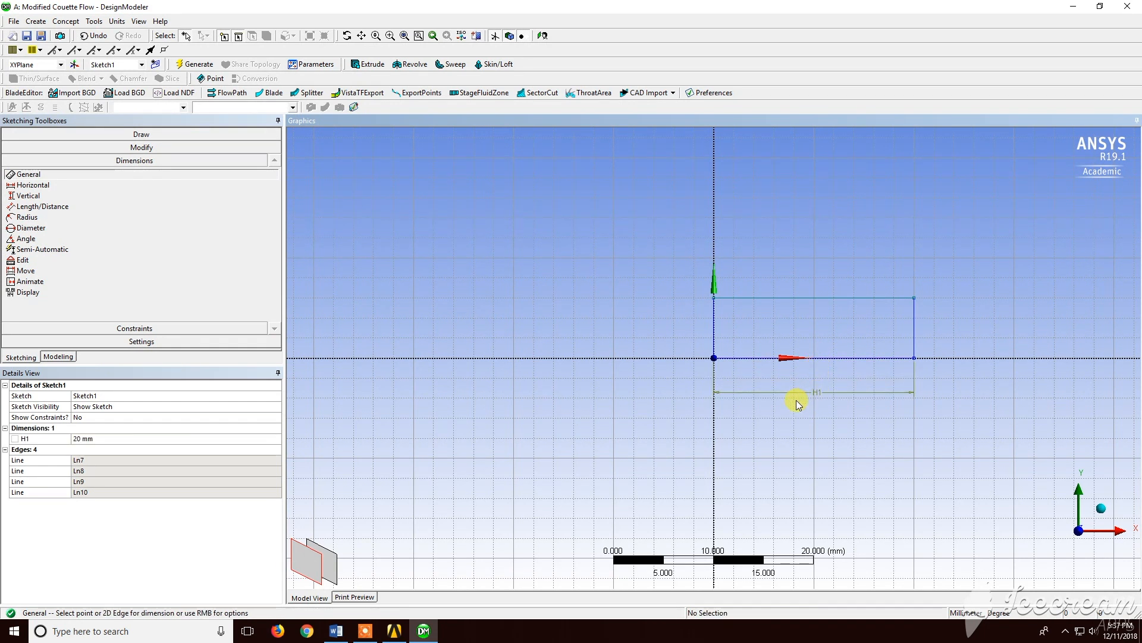
pyautogui.click(87, 440)
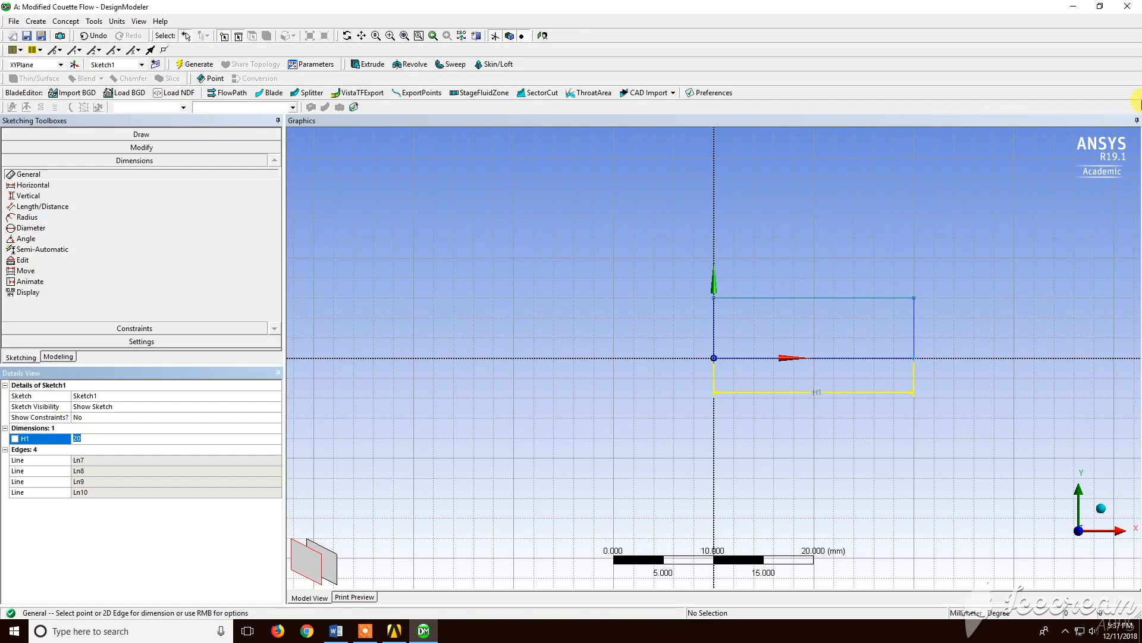
pyautogui.write('100')
pyautogui.press('Return')
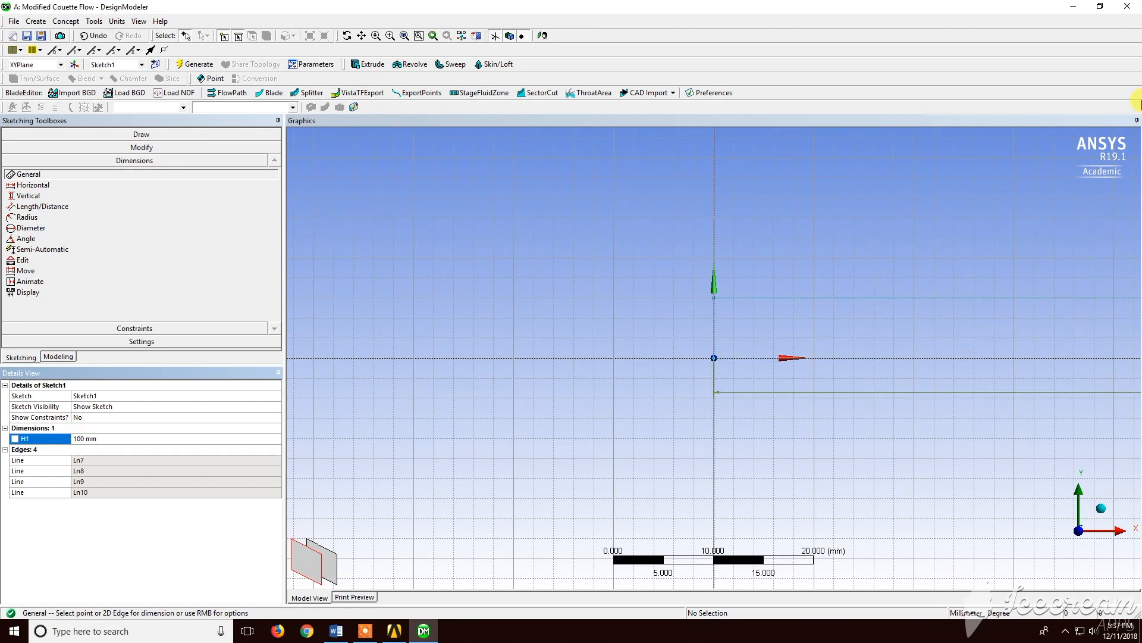
# Dimension the rectangle's right side vertically and set its height to 5 mm
pyautogui.scroll(-5, 844, 327)
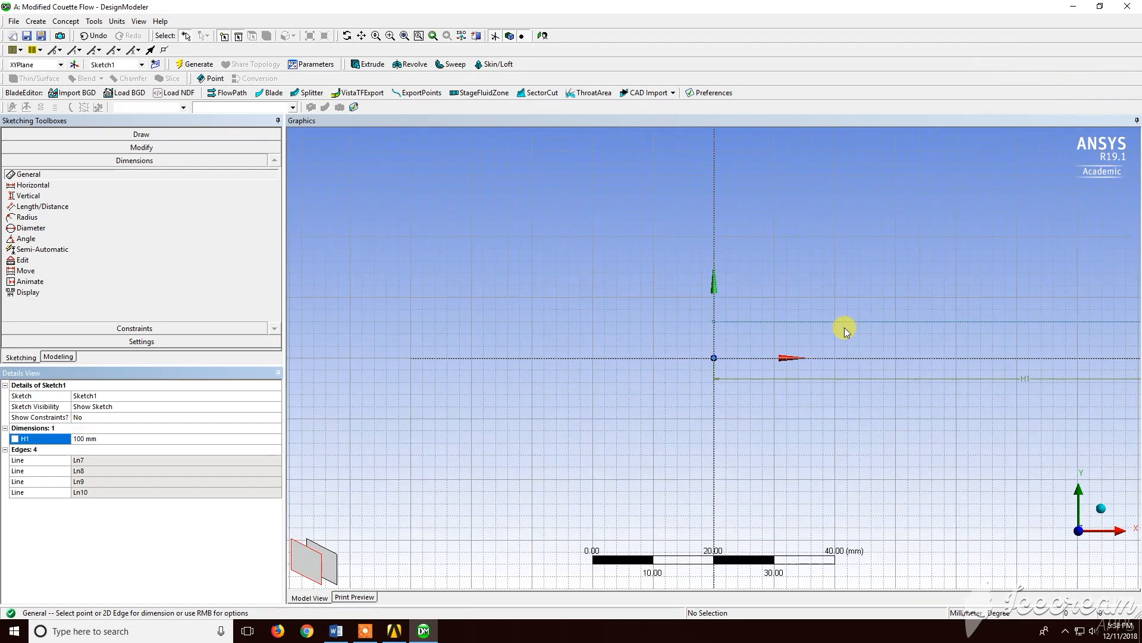
pyautogui.scroll(-3, 845, 328)
pyautogui.keyDown('ctrl'); pyautogui.moveTo(844, 328); pyautogui.dragTo(671, 333, button='middle'); pyautogui.keyUp('ctrl')
pyautogui.scroll(2, 672, 334)
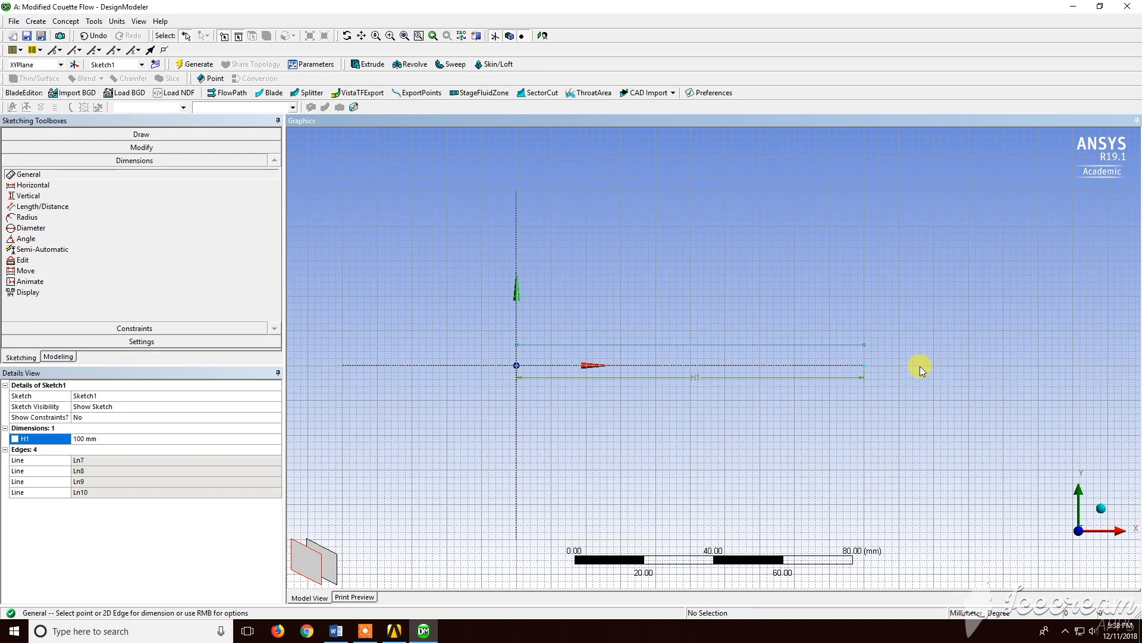
pyautogui.click(862, 345)
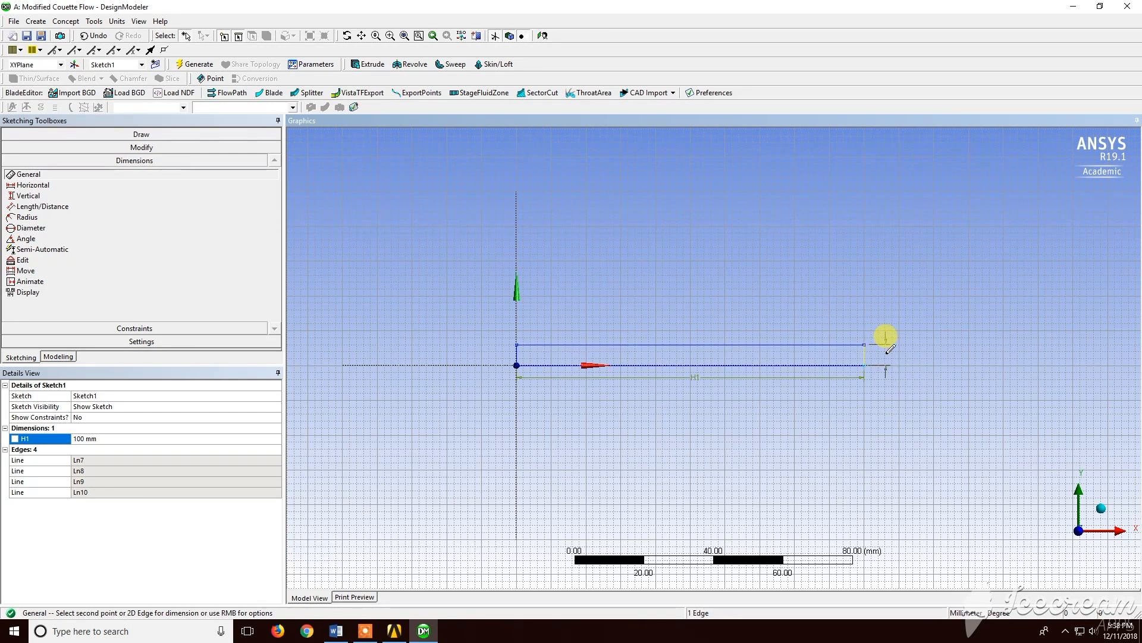
pyautogui.click(891, 349)
pyautogui.click(94, 448)
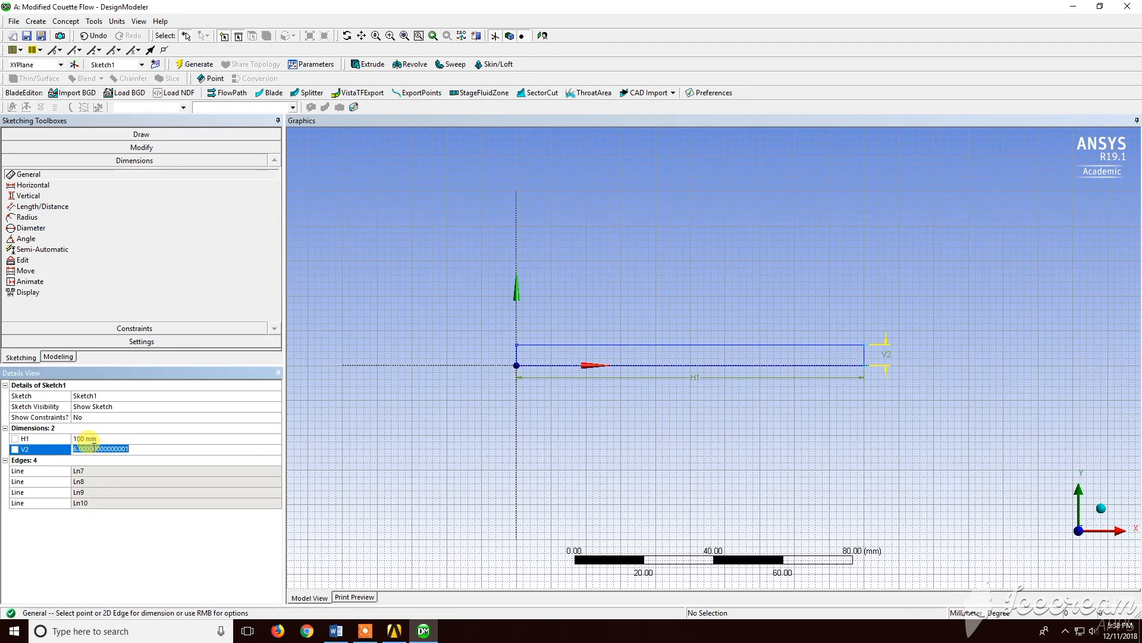
pyautogui.write('5')
pyautogui.press('Return')
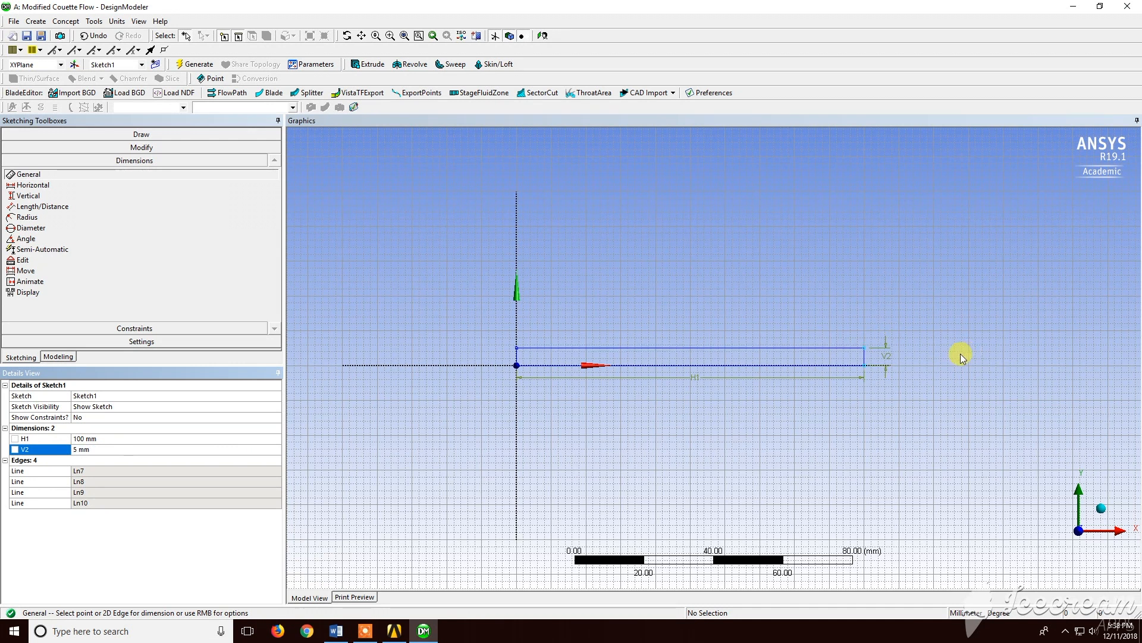
# Create a surface body from Sketch1 using Surfaces From Sketches and generate it
pyautogui.click(59, 356)
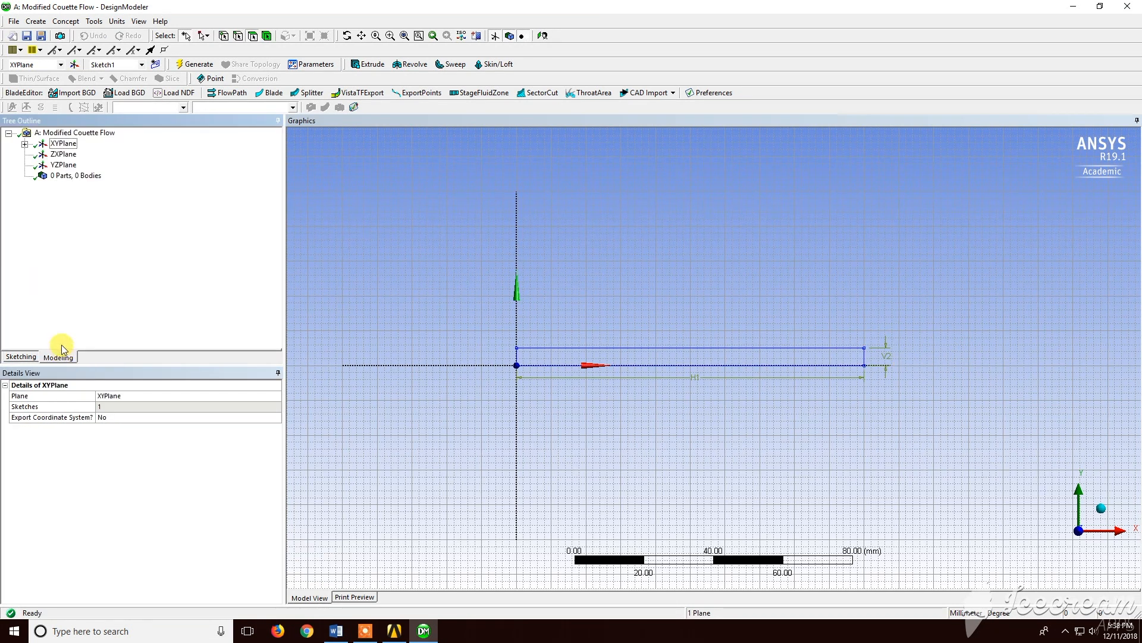
pyautogui.click(25, 143)
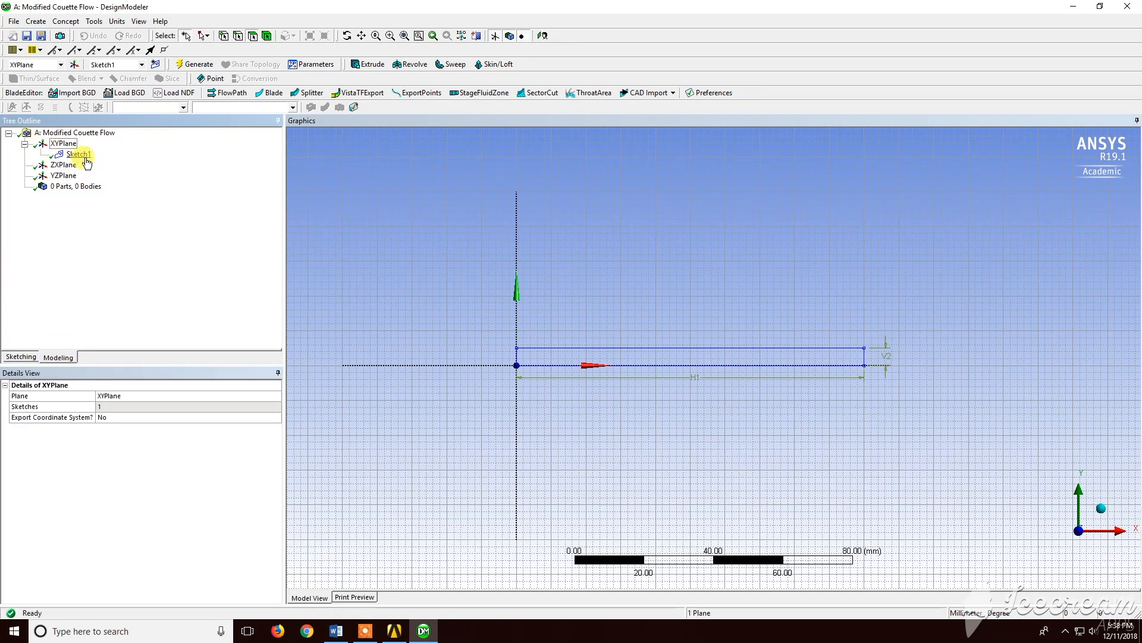
pyautogui.click(76, 187)
pyautogui.click(66, 22)
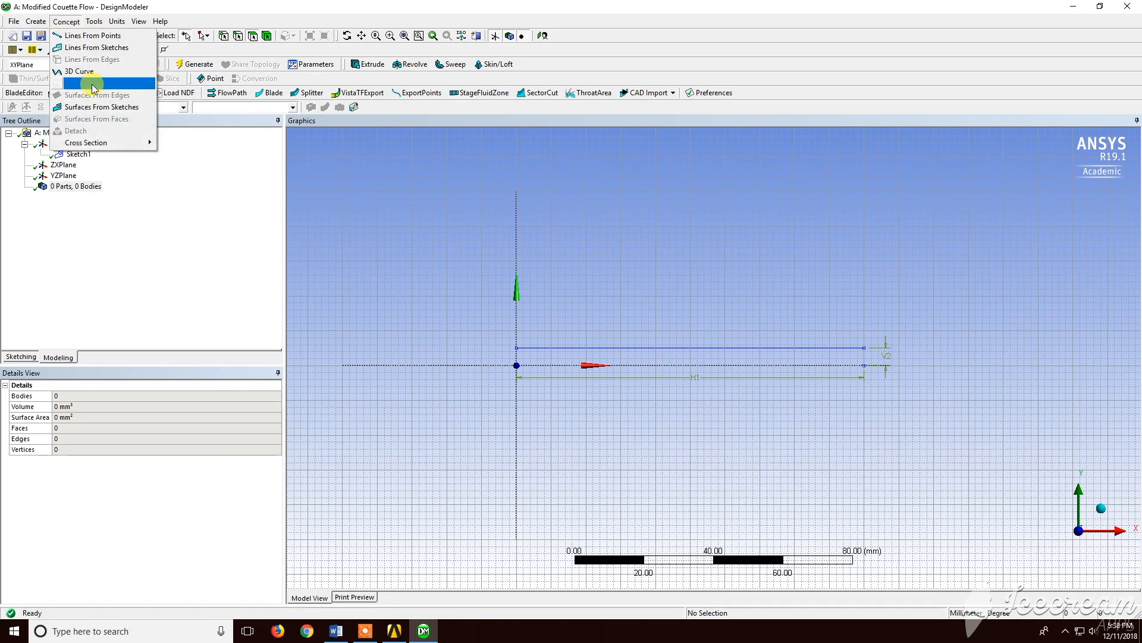
pyautogui.click(105, 107)
pyautogui.click(698, 348)
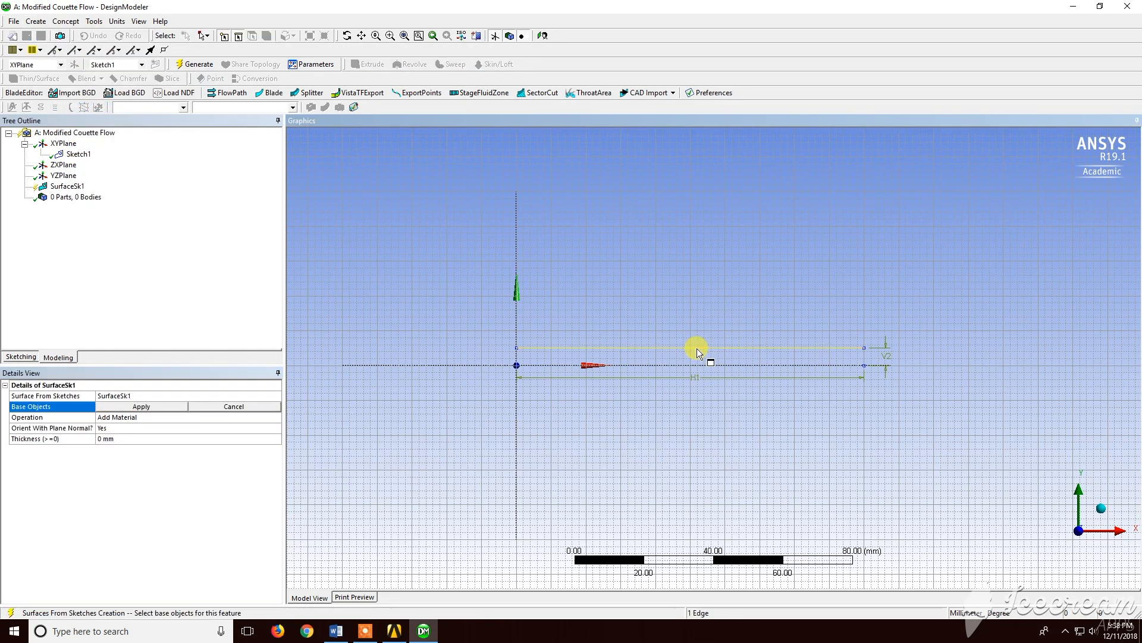
pyautogui.click(169, 406)
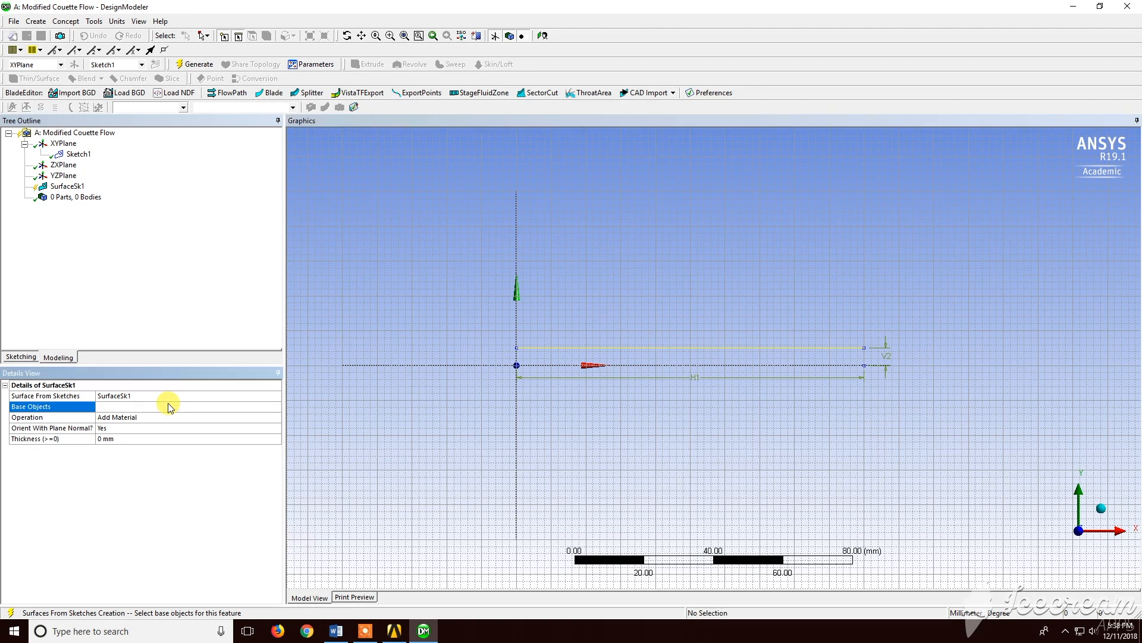
pyautogui.click(187, 64)
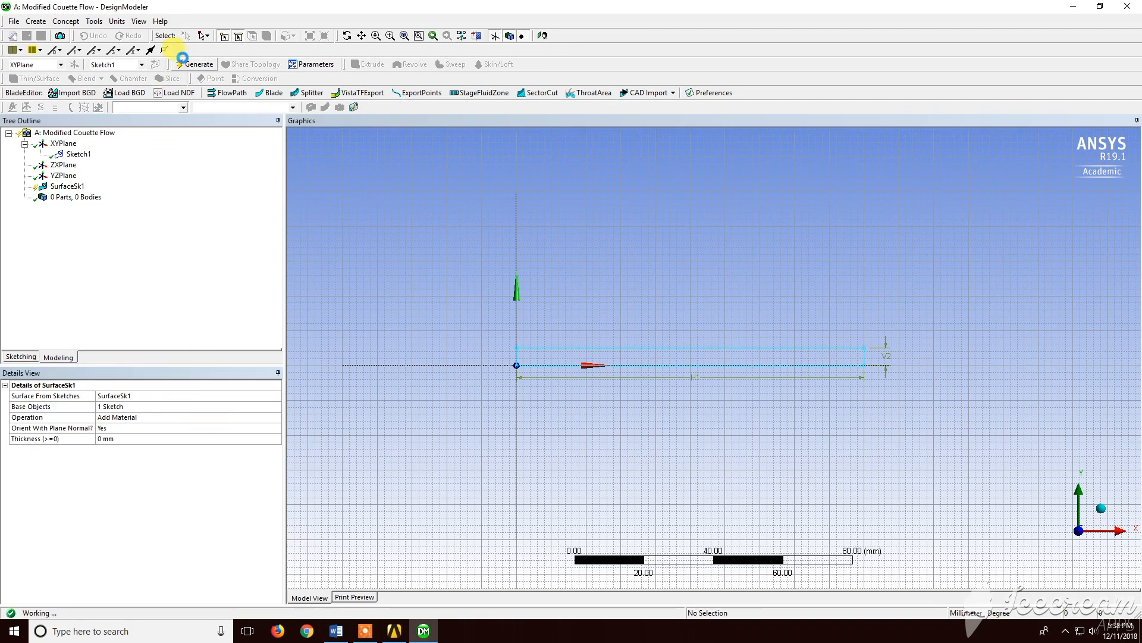
# Change the surface feature's operation to Add Frozen and regenerate
pyautogui.click(279, 420)
pyautogui.click(277, 418)
pyautogui.click(265, 432)
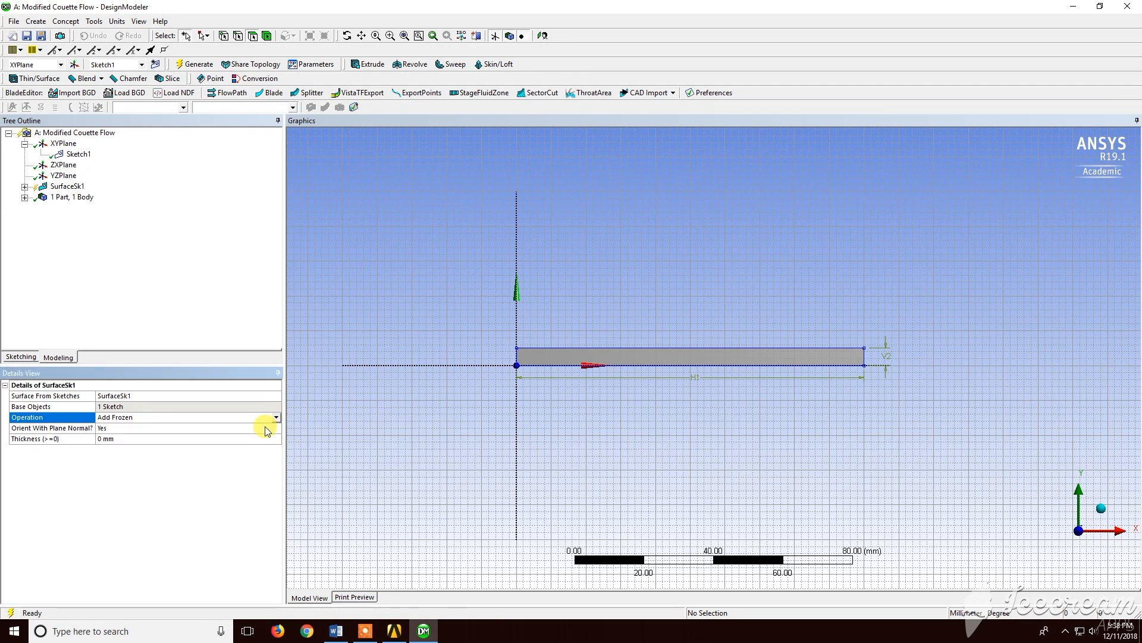
pyautogui.click(55, 190)
pyautogui.click(195, 64)
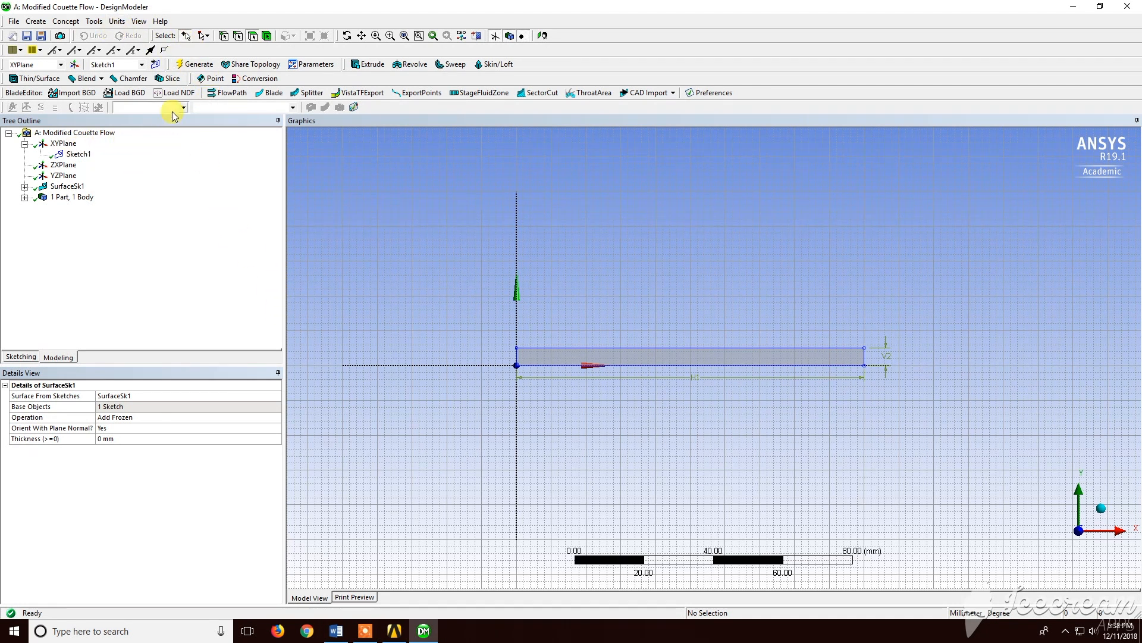
# Add a new sketch on the XYPlane and draw a rectangle above the first one, about 13 mm tall, spanning its width
pyautogui.click(156, 64)
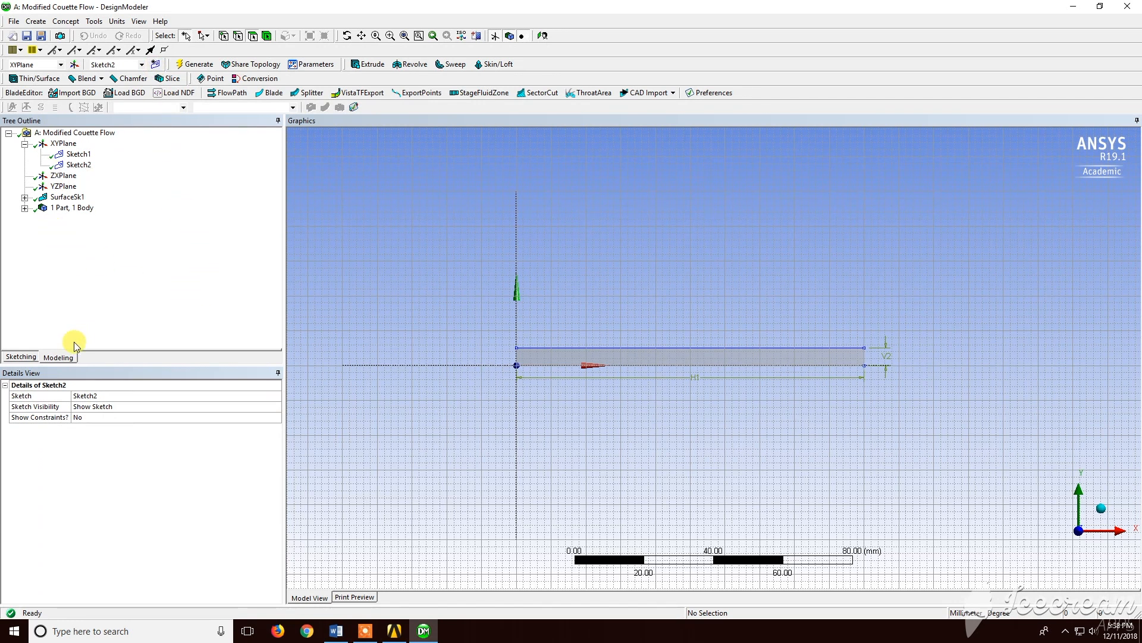
pyautogui.click(22, 357)
pyautogui.click(33, 201)
pyautogui.click(866, 345)
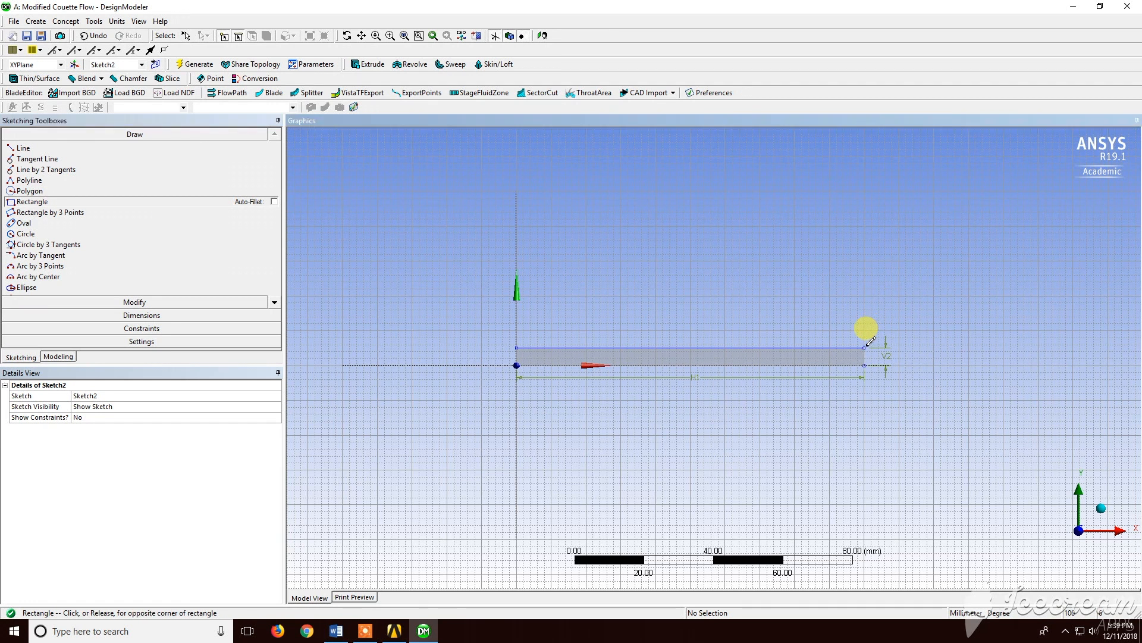
pyautogui.click(517, 302)
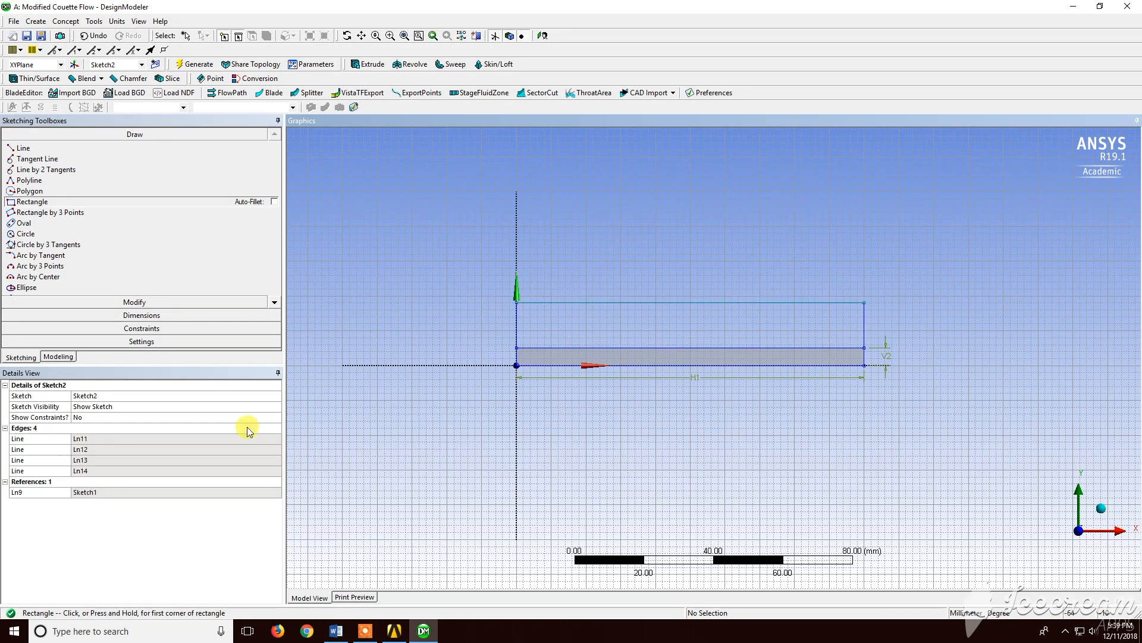
# Dimension the new rectangle's right side vertically and set its height to 8 mm
pyautogui.click(134, 314)
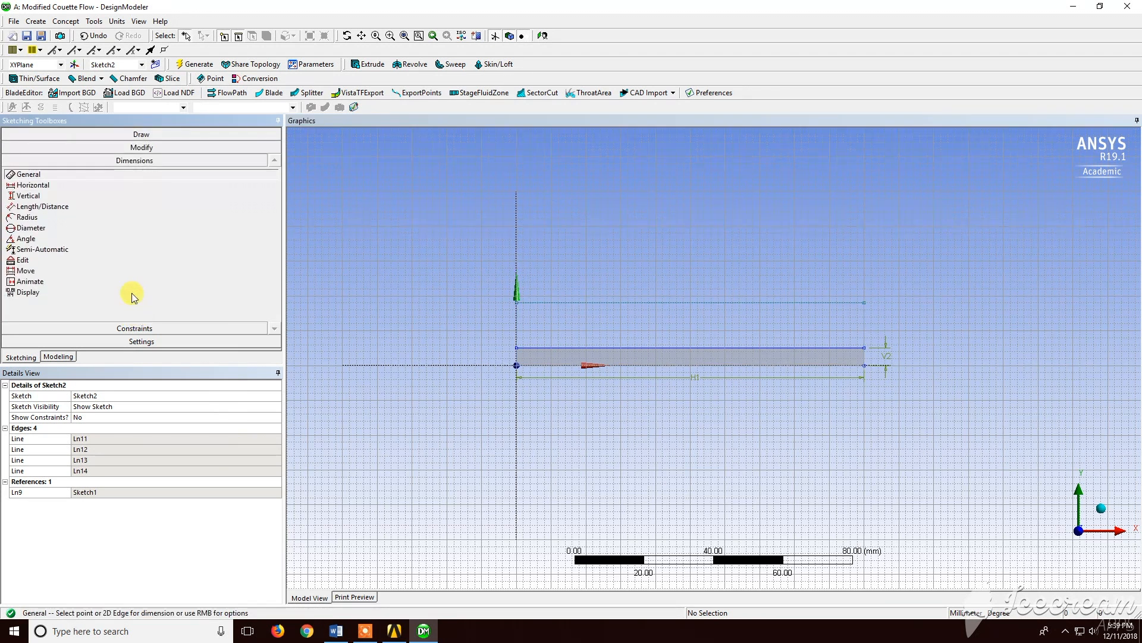
pyautogui.click(892, 356)
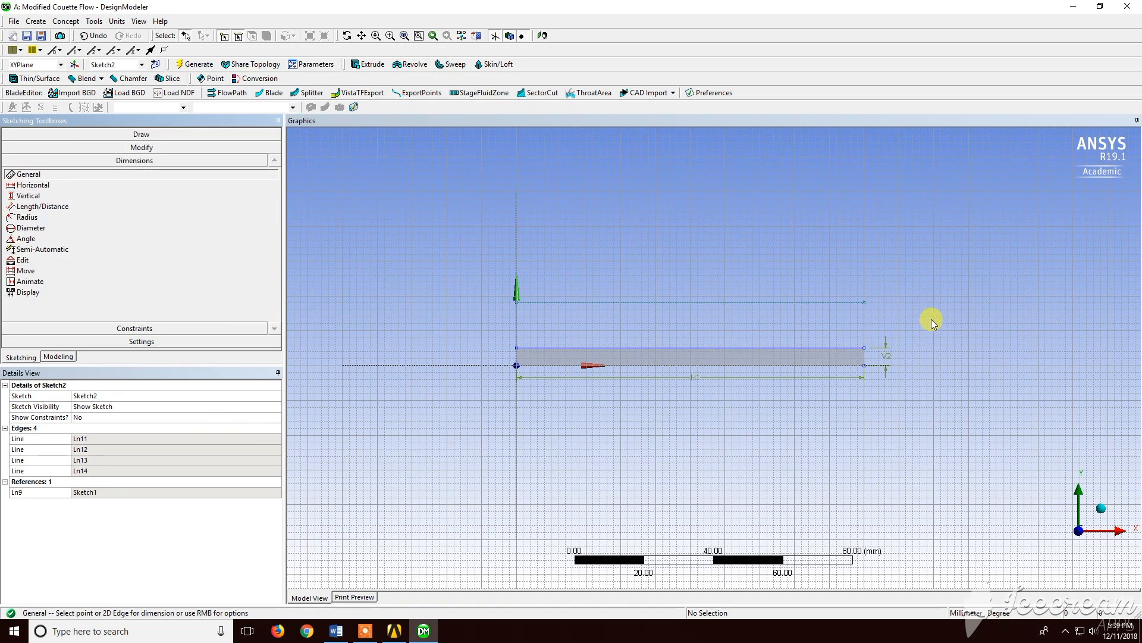
pyautogui.click(867, 316)
pyautogui.click(880, 312)
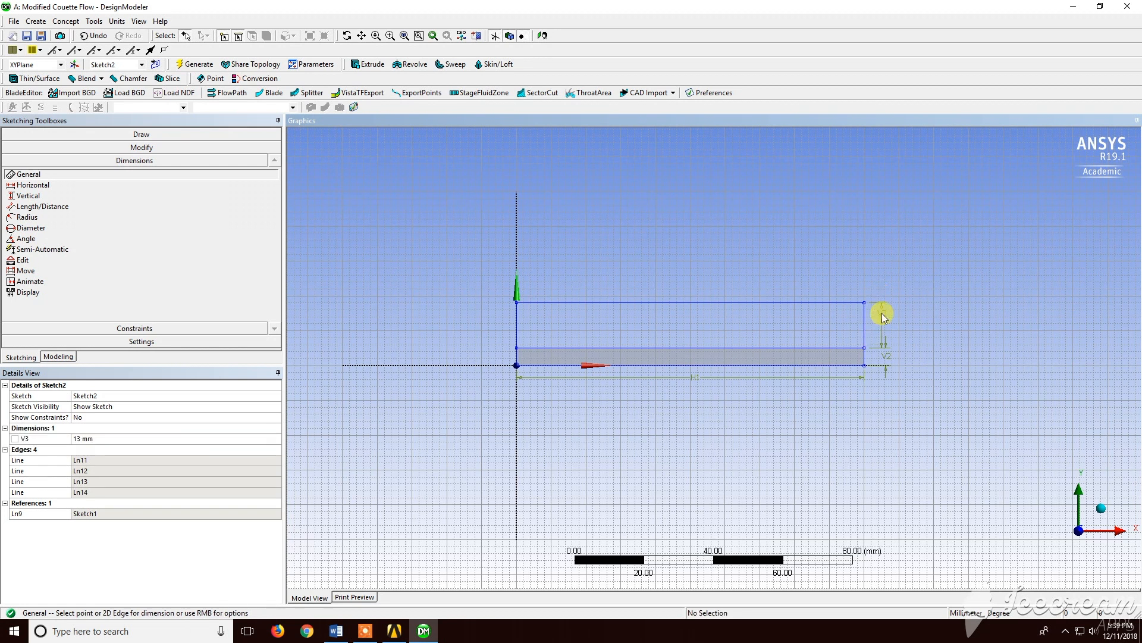
pyautogui.click(115, 439)
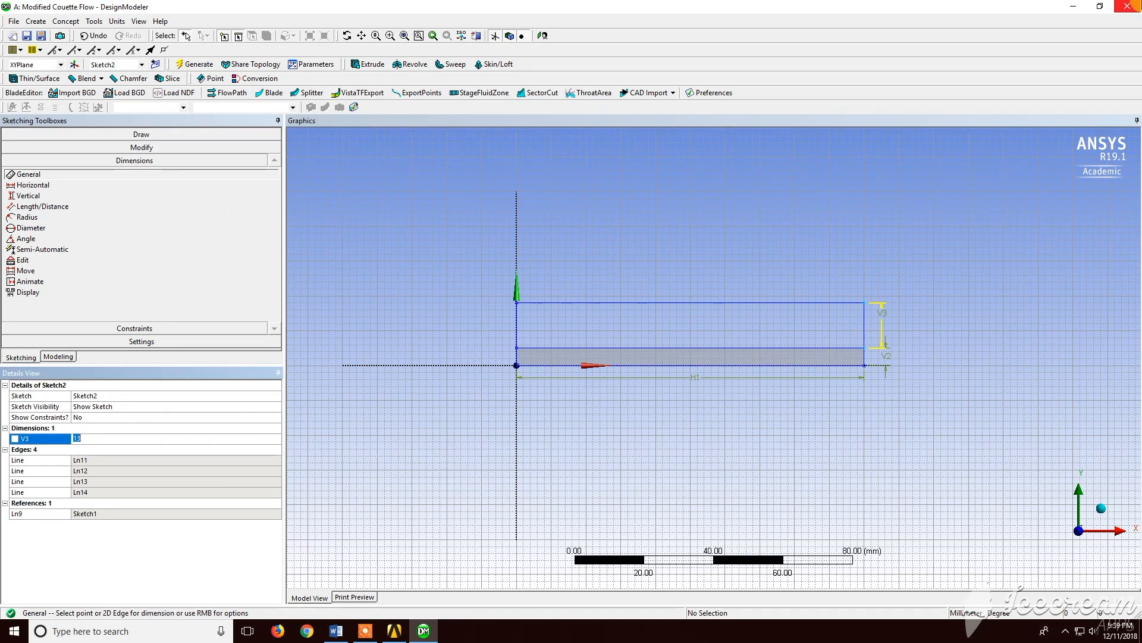
pyautogui.press('Return')
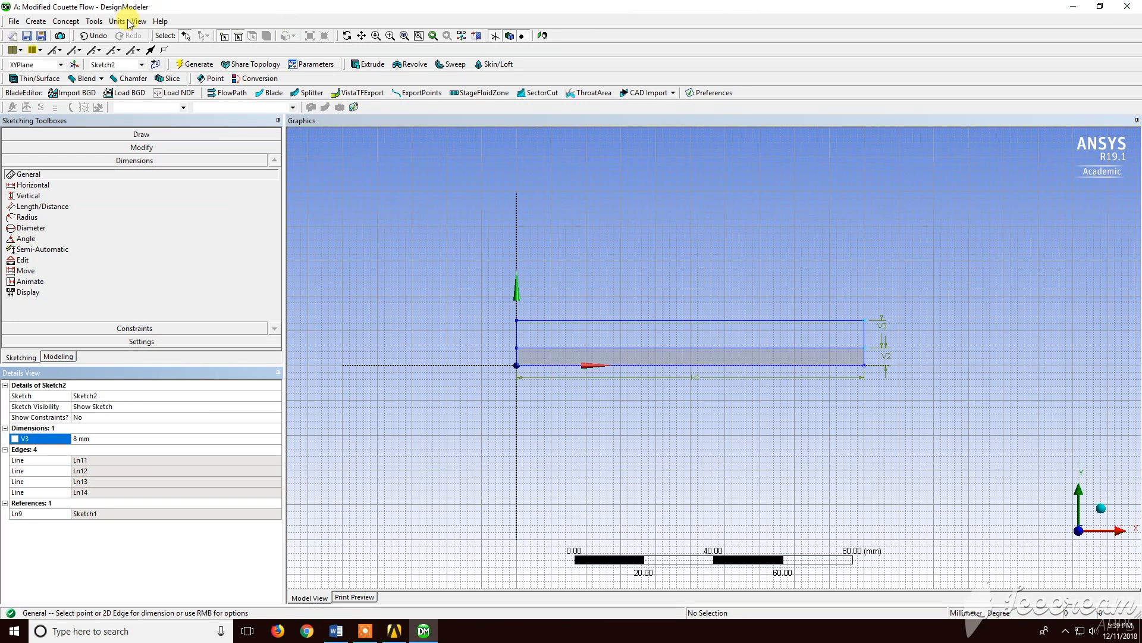
# Create a second surface body from Sketch2 using Surfaces From Sketches and generate it
pyautogui.click(66, 21)
pyautogui.click(113, 107)
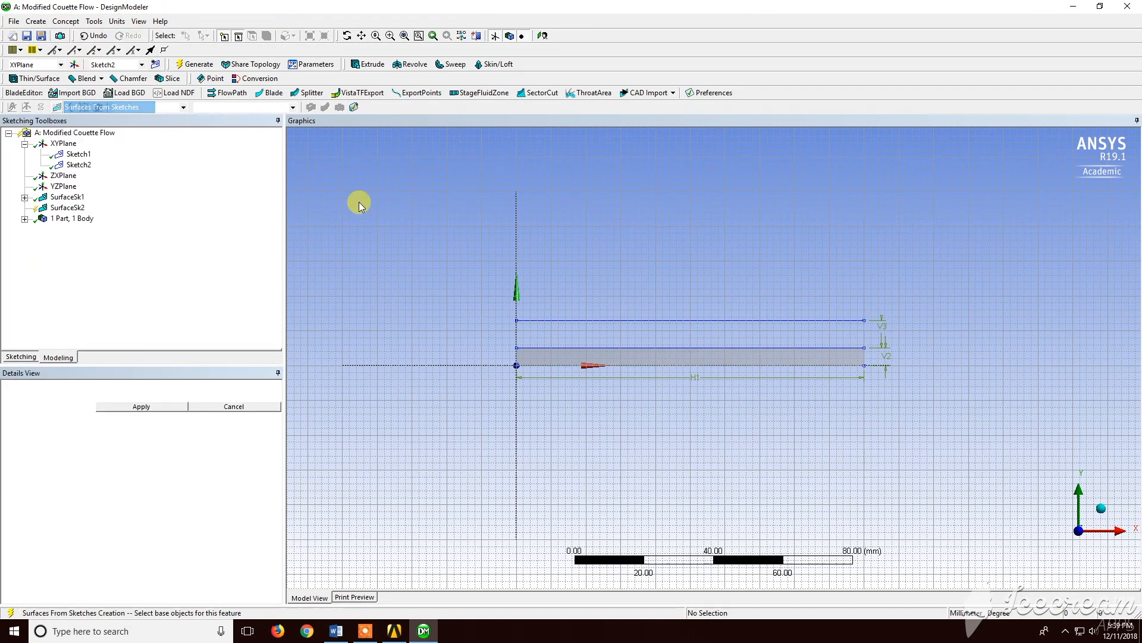
pyautogui.click(651, 321)
pyautogui.click(111, 406)
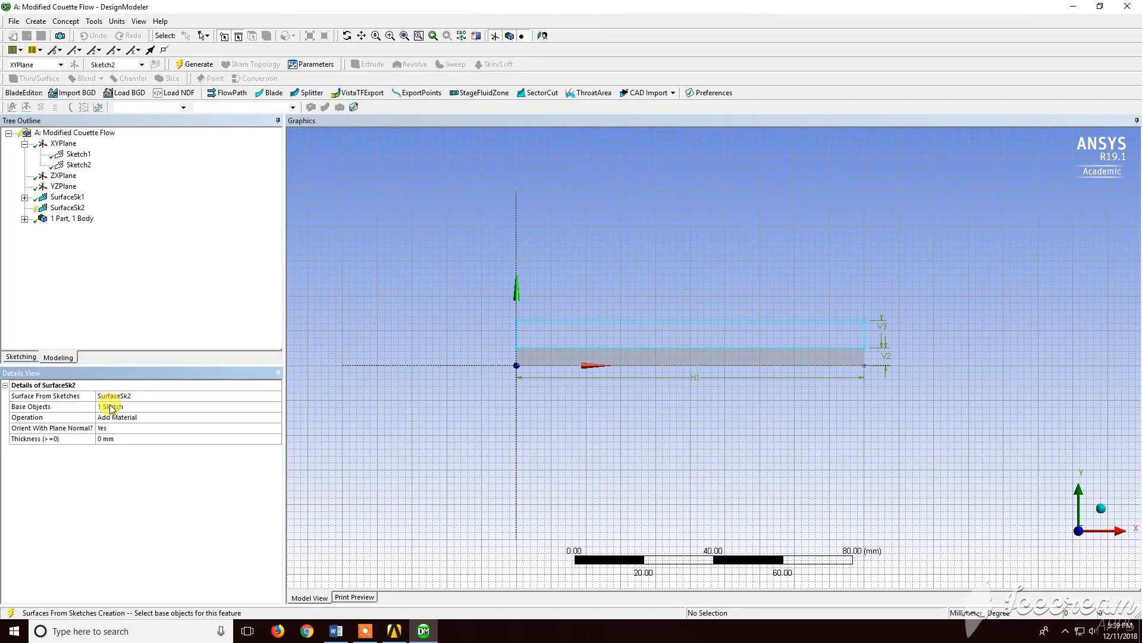
pyautogui.click(195, 64)
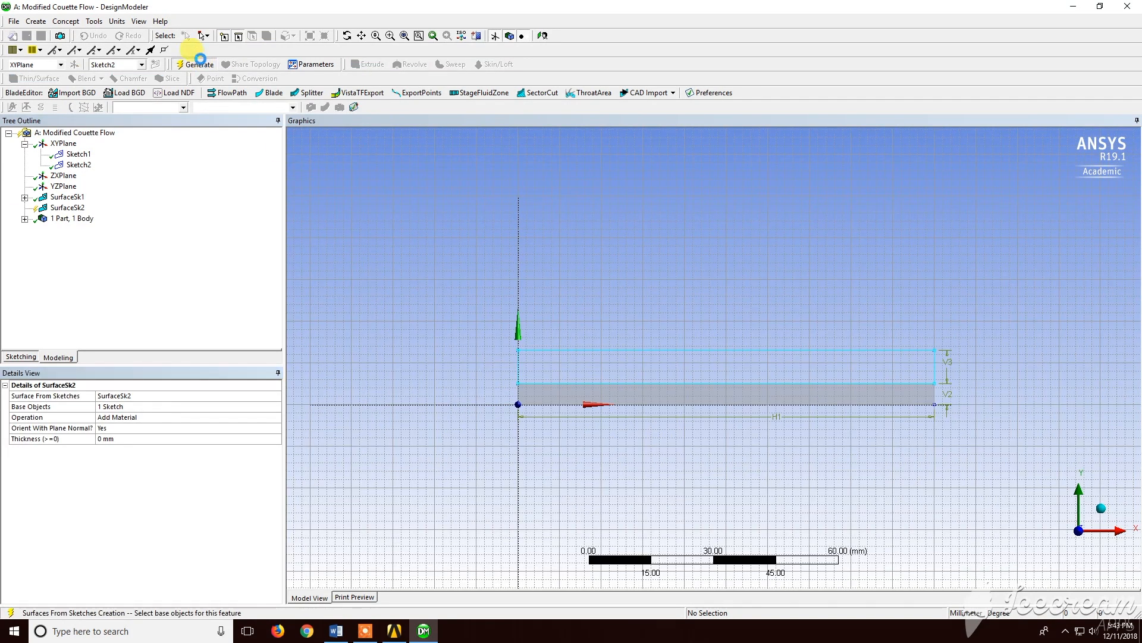
pyautogui.click(196, 64)
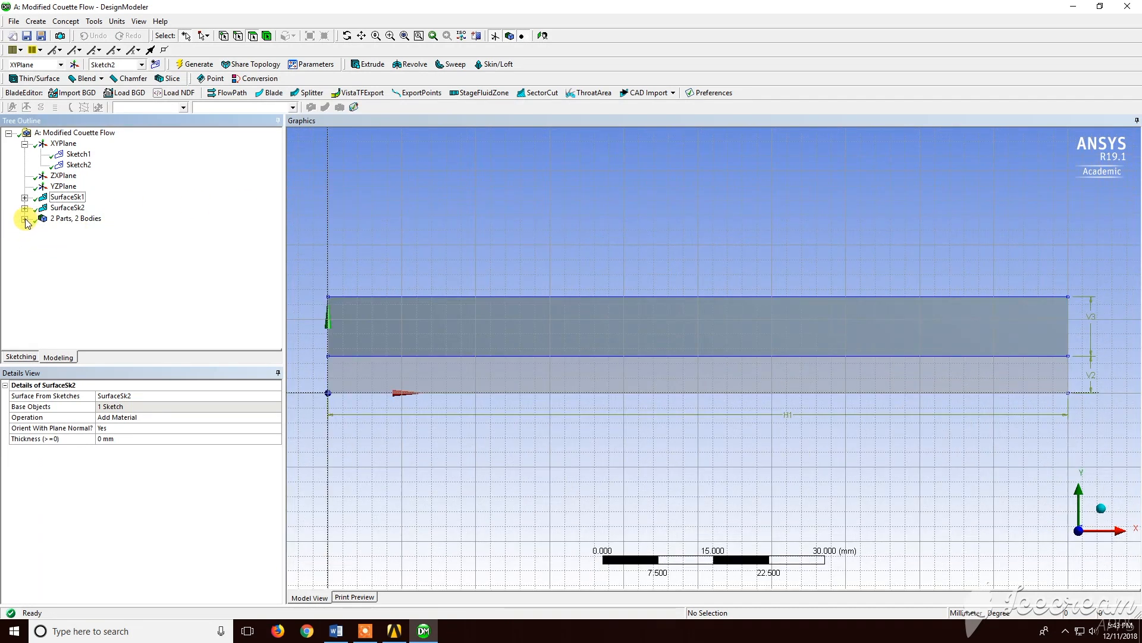
# Set the lower surface body's Fluid/Solid property to Fluid
pyautogui.click(24, 219)
pyautogui.click(87, 229)
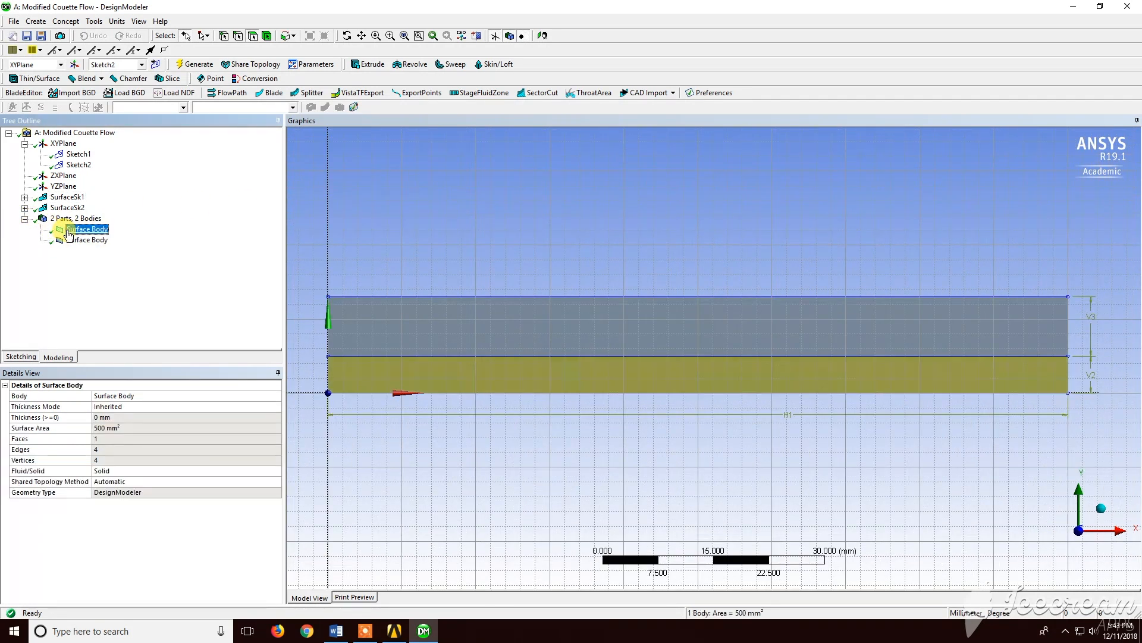
pyautogui.click(276, 471)
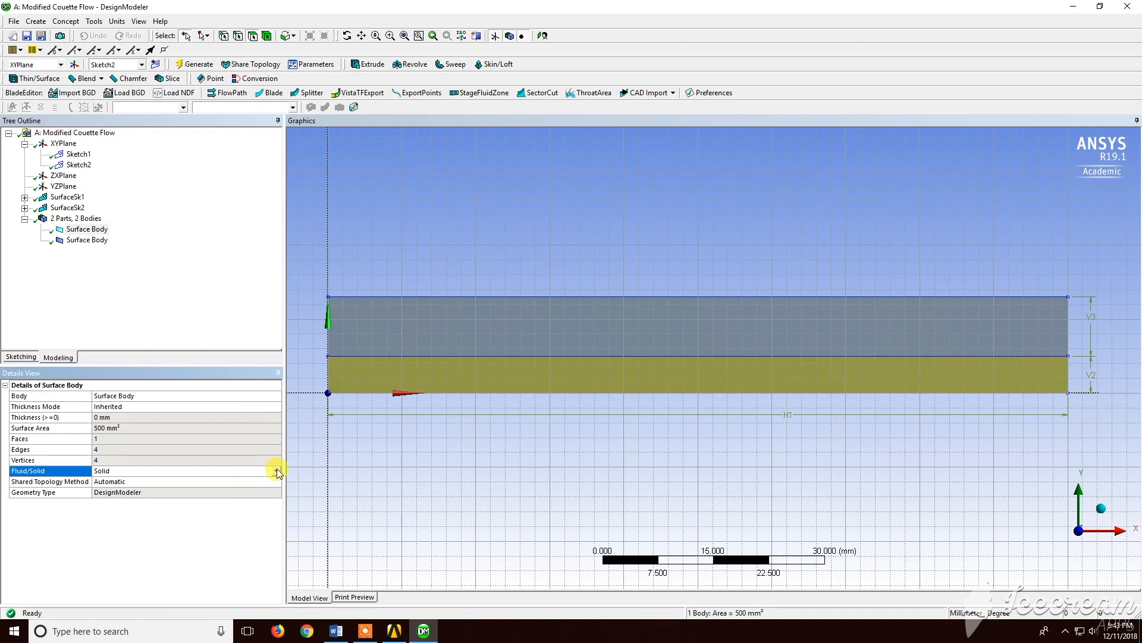
pyautogui.click(276, 470)
pyautogui.click(258, 481)
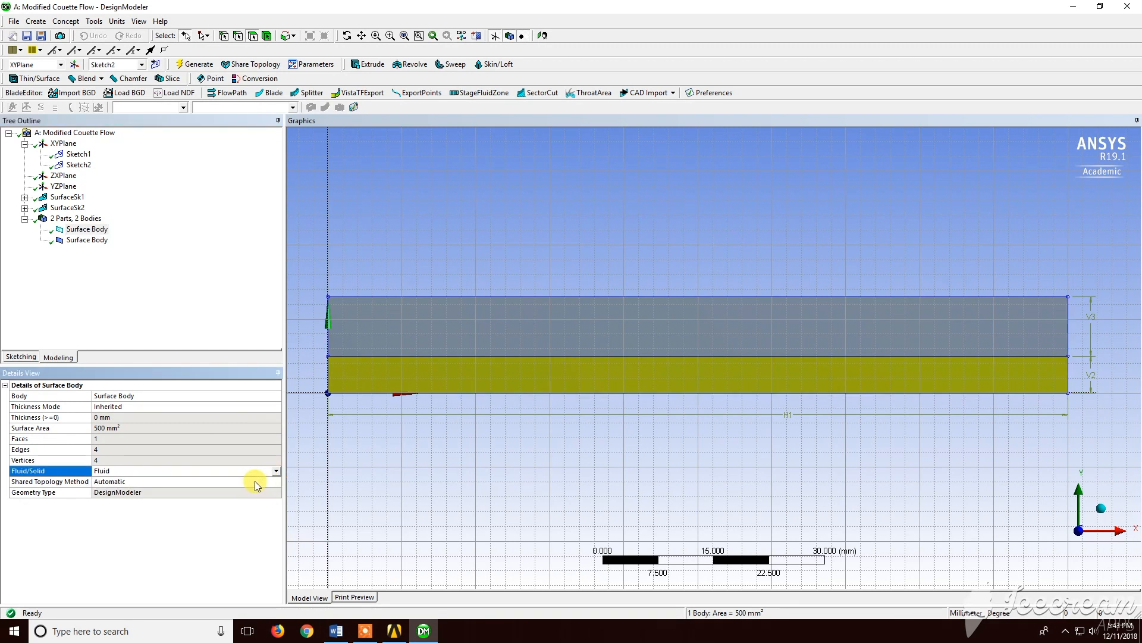
# Set the upper surface body's Fluid/Solid property to Fluid
pyautogui.click(88, 239)
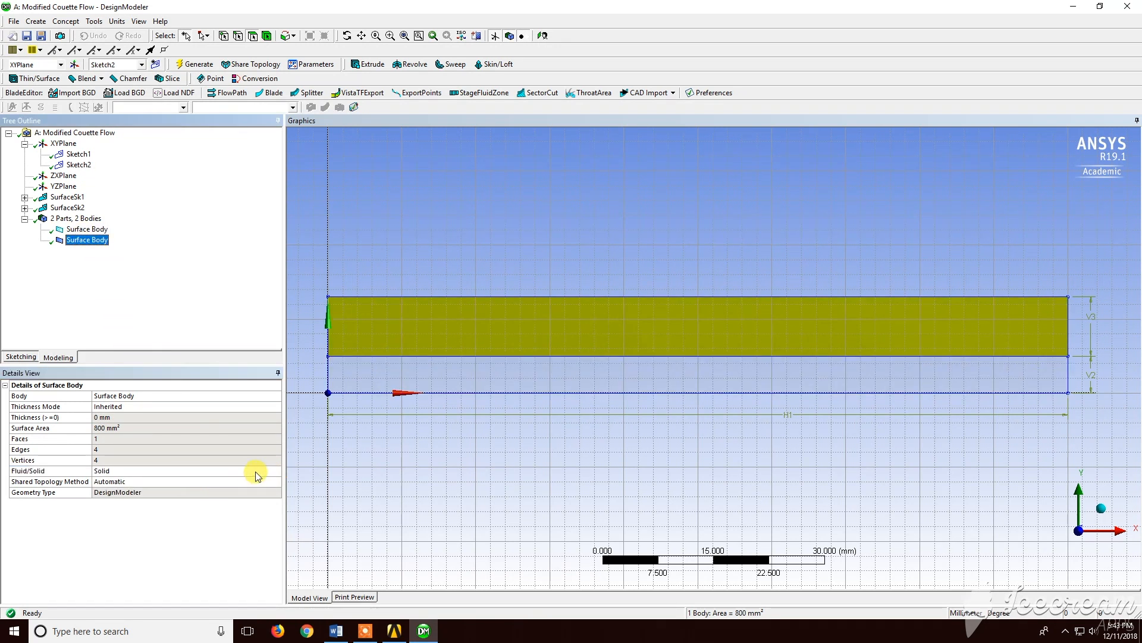
pyautogui.click(278, 470)
pyautogui.click(277, 469)
pyautogui.click(256, 480)
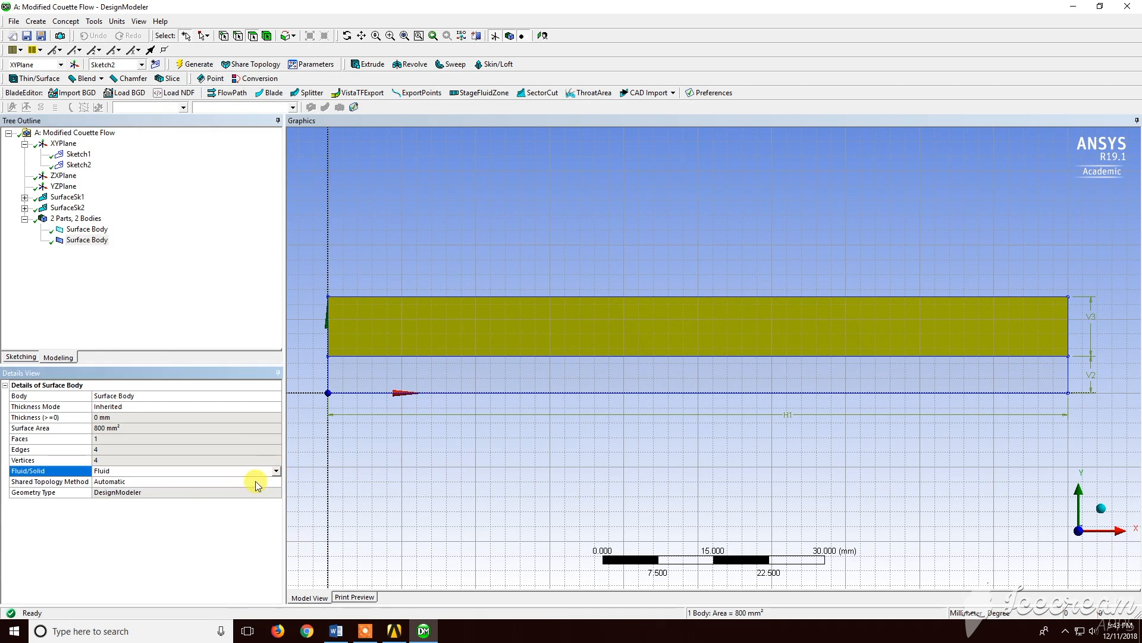
pyautogui.click(24, 219)
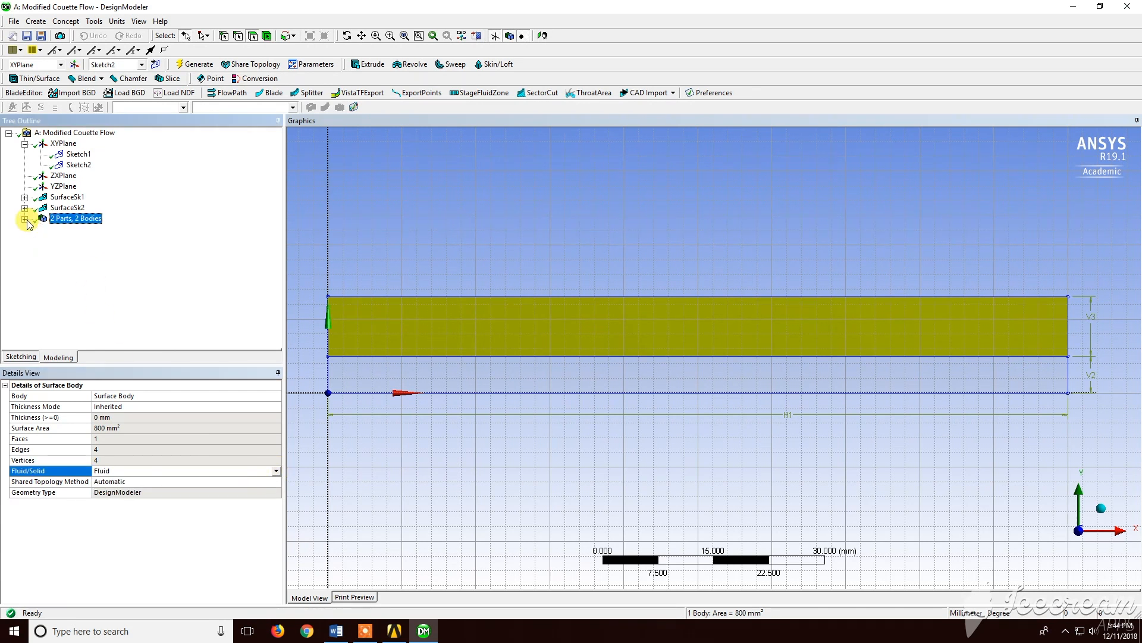
pyautogui.click(25, 144)
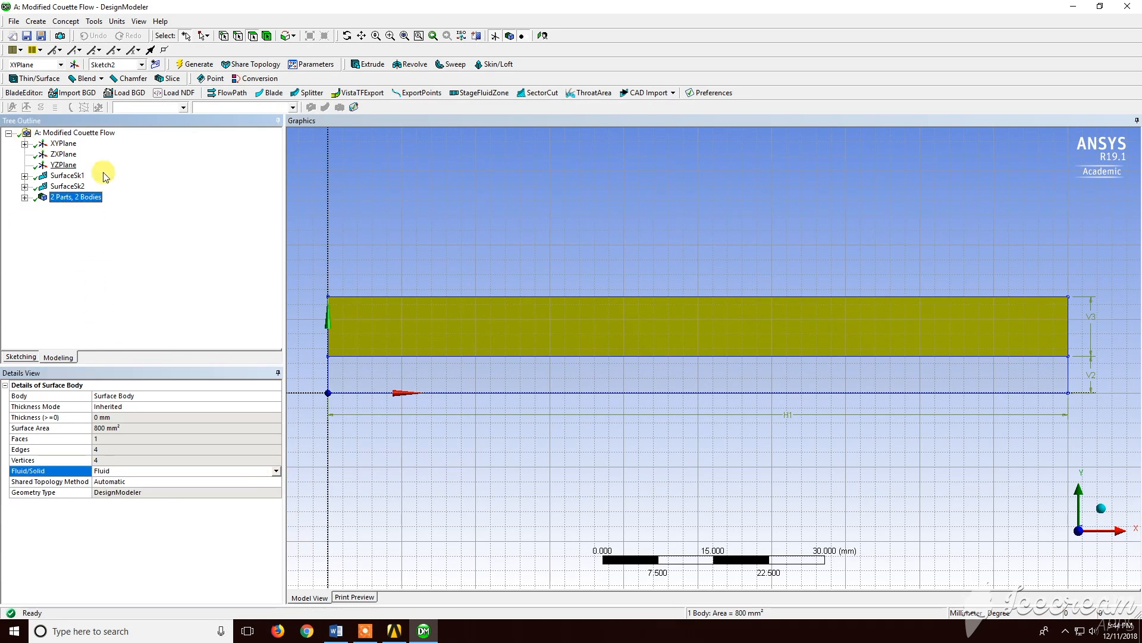
pyautogui.click(359, 235)
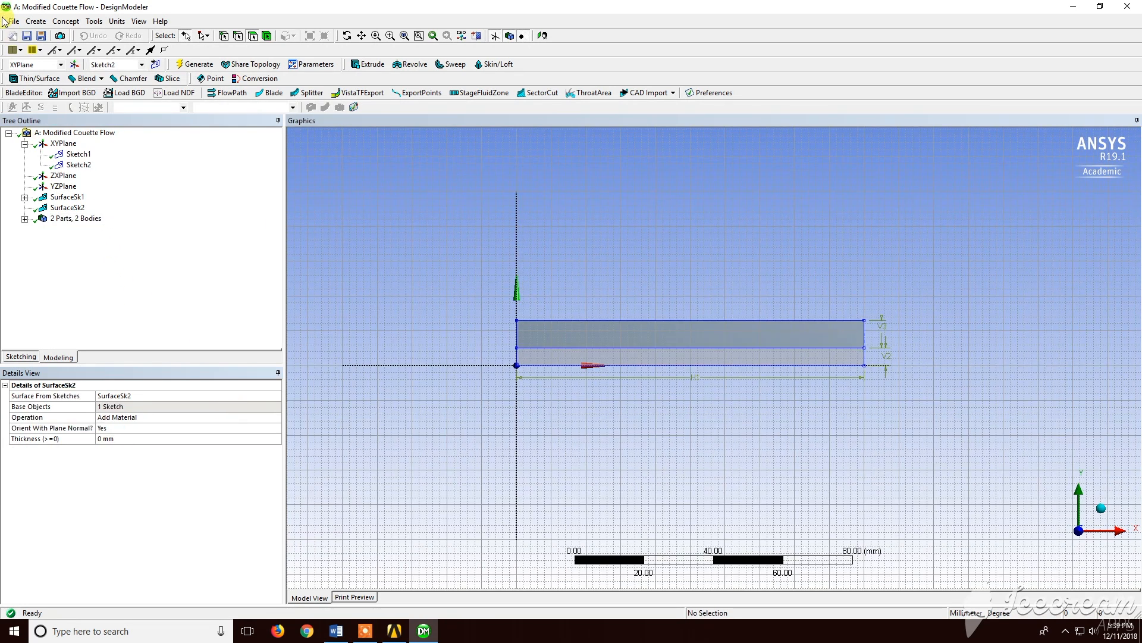
# Save the project to the Desktop as Modified Couette Flow
pyautogui.click(12, 21)
pyautogui.click(36, 70)
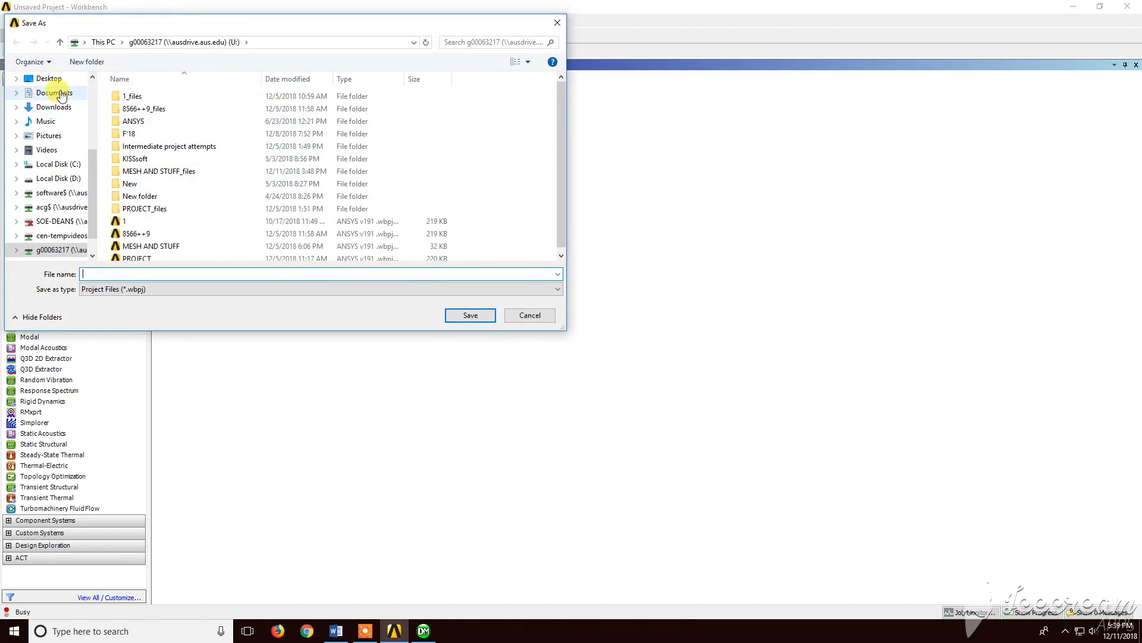
pyautogui.click(49, 78)
pyautogui.click(146, 274)
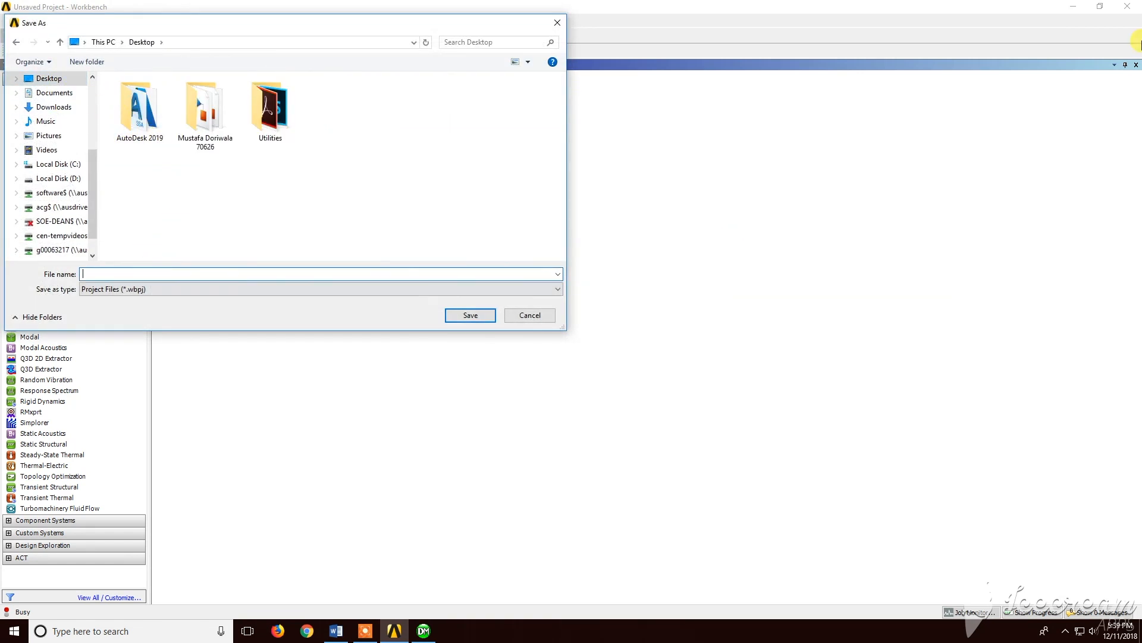
pyautogui.write('Modified Couette Flow')
pyautogui.press('Return')
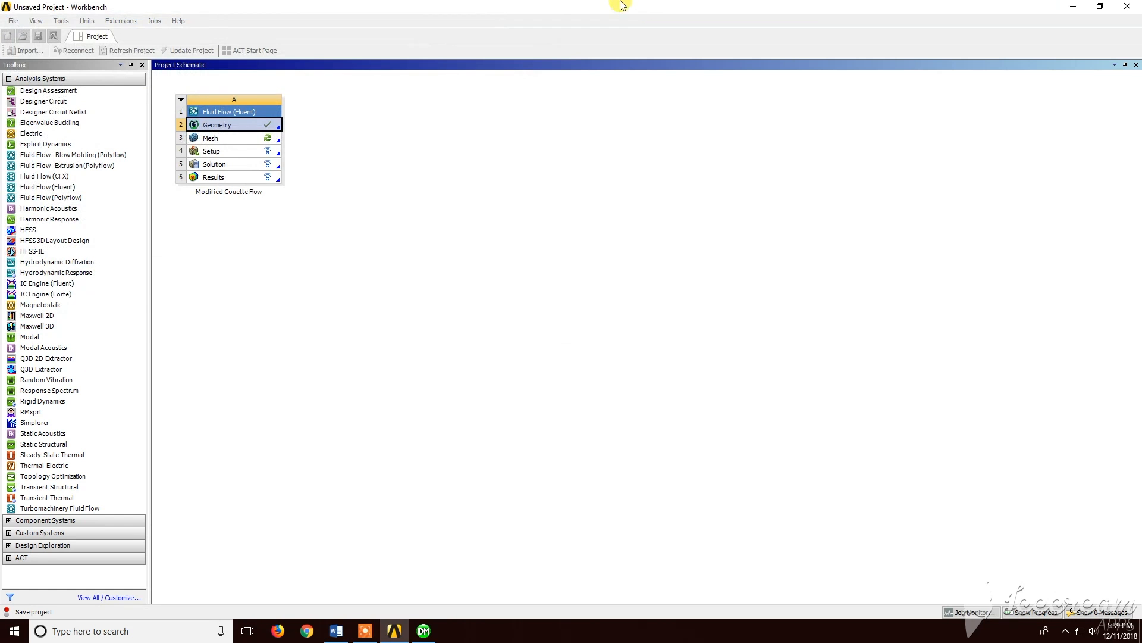
# Open the Mesh component of the Fluent system in the Meshing application
pyautogui.doubleClick(252, 139)
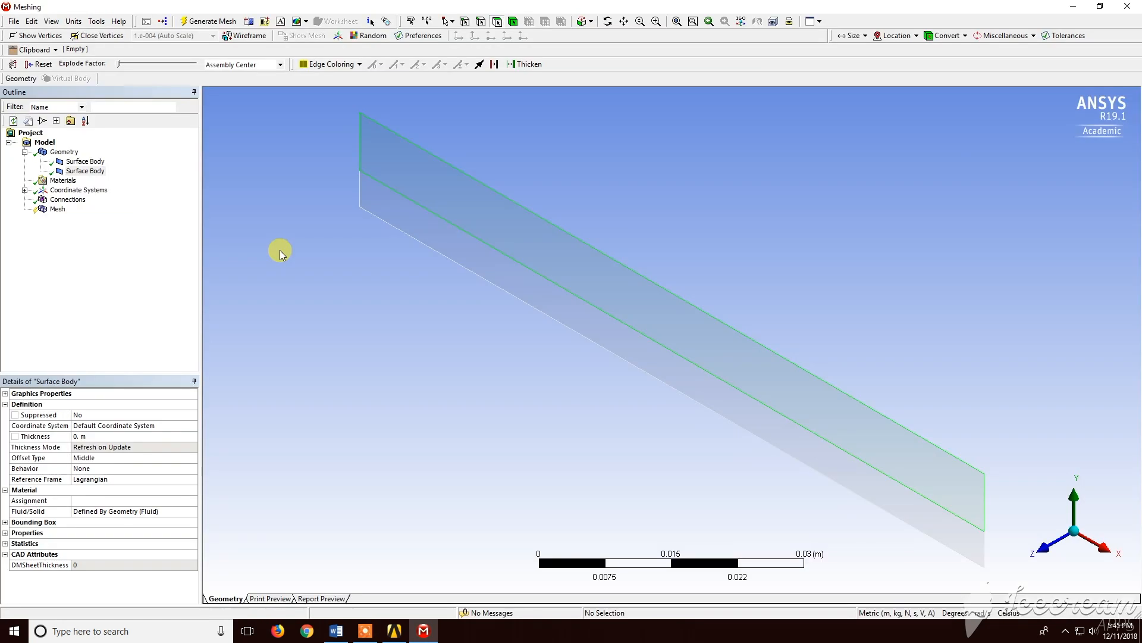
pyautogui.click(1059, 540)
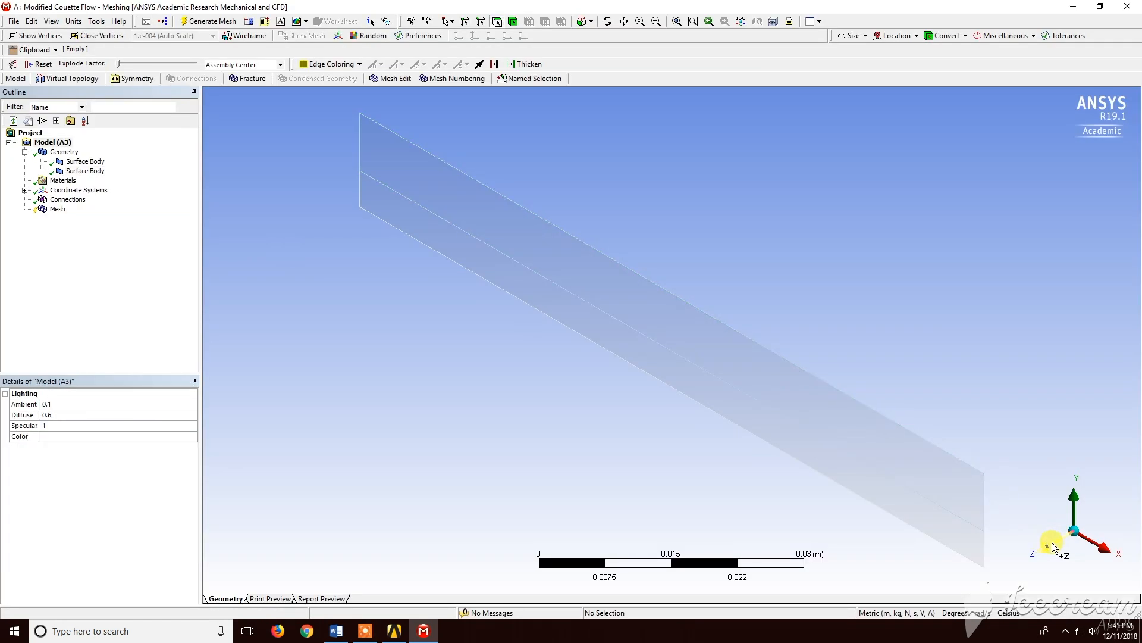
pyautogui.click(1058, 544)
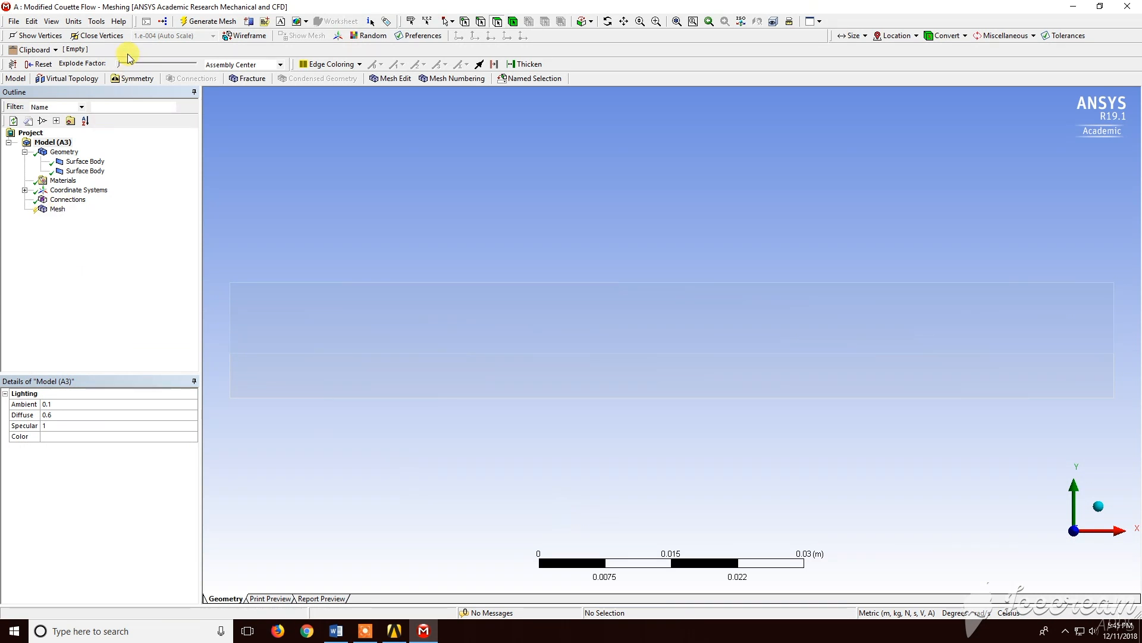
# Add a Sizing mesh control scoped to the four horizontal edges of the two bodies
pyautogui.click(58, 210)
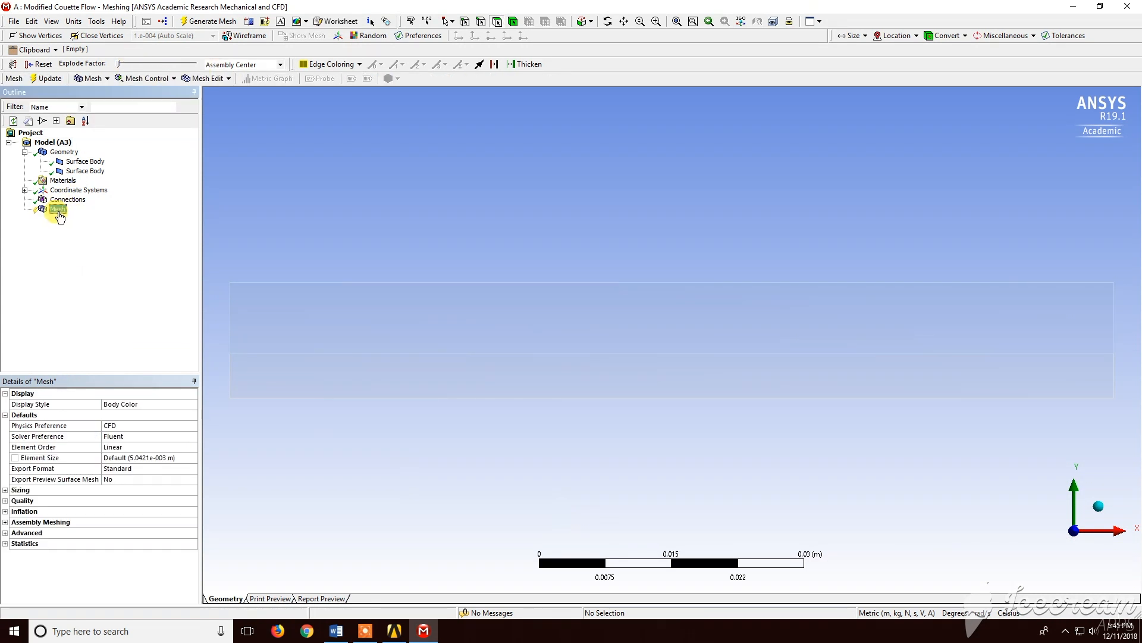
pyautogui.click(141, 79)
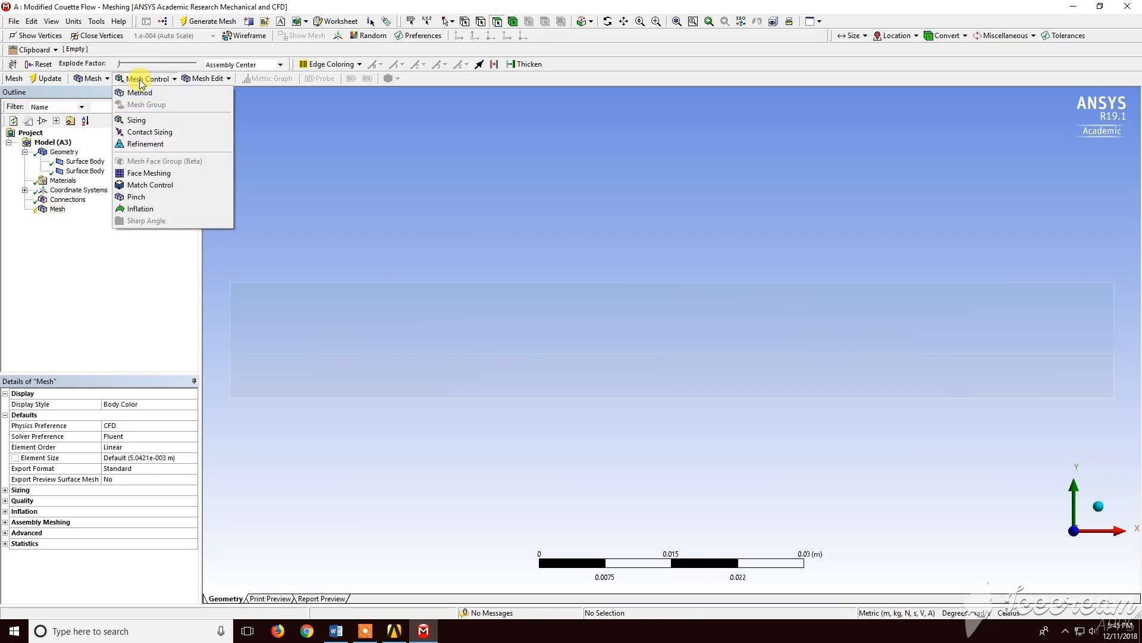
pyautogui.click(140, 120)
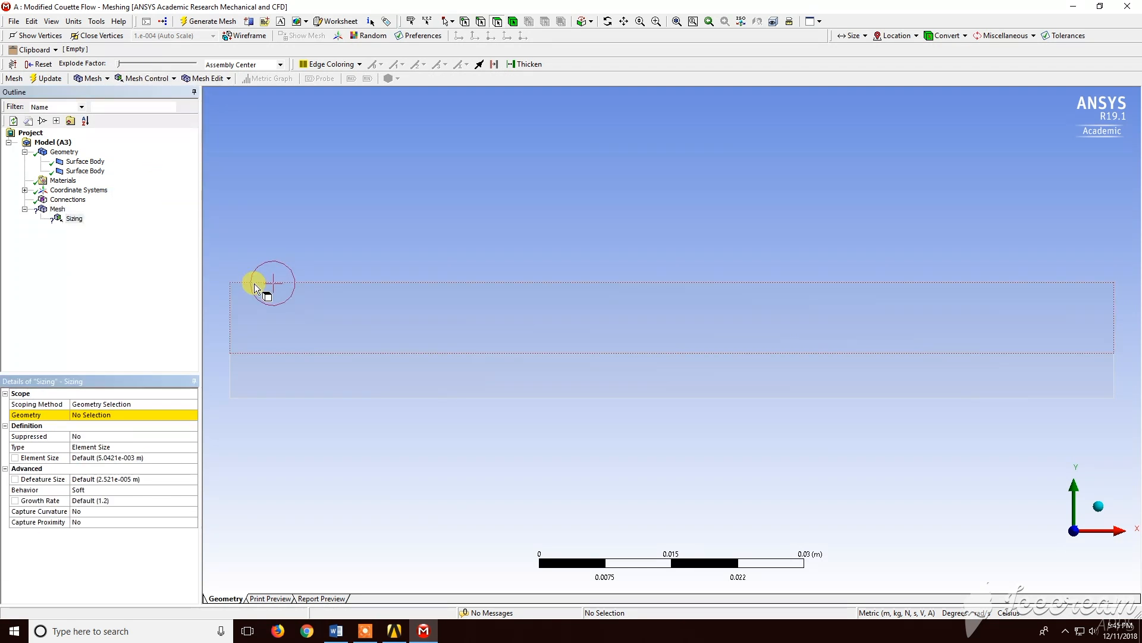
pyautogui.click(483, 22)
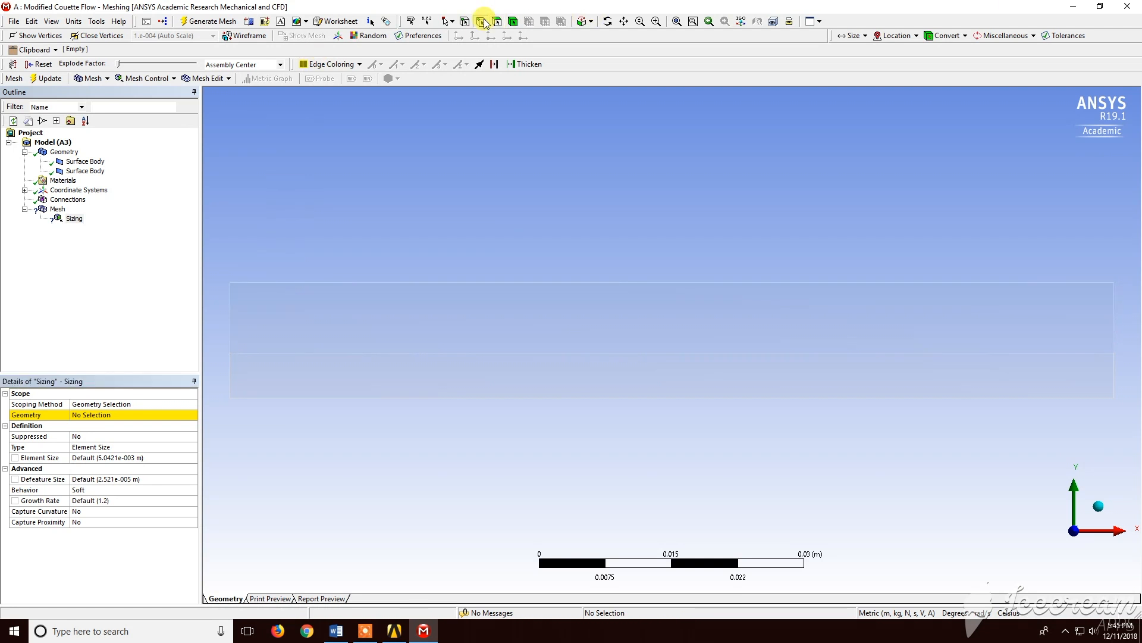
pyautogui.click(476, 283)
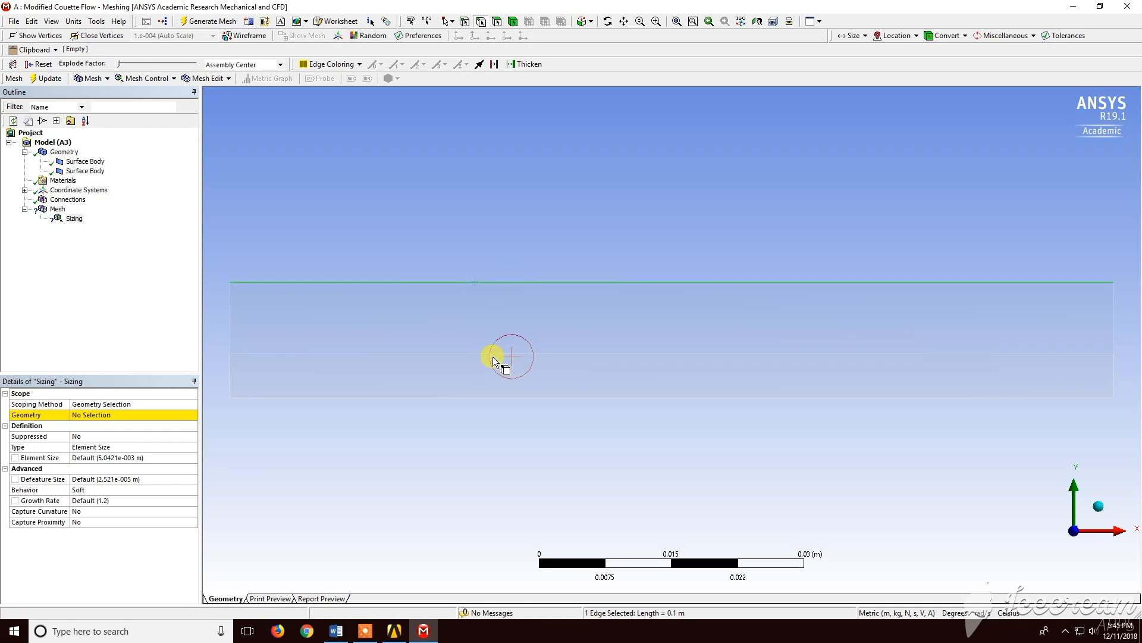
pyautogui.click(499, 354)
pyautogui.keyDown('ctrl'); pyautogui.click(250, 551); pyautogui.keyUp('ctrl')
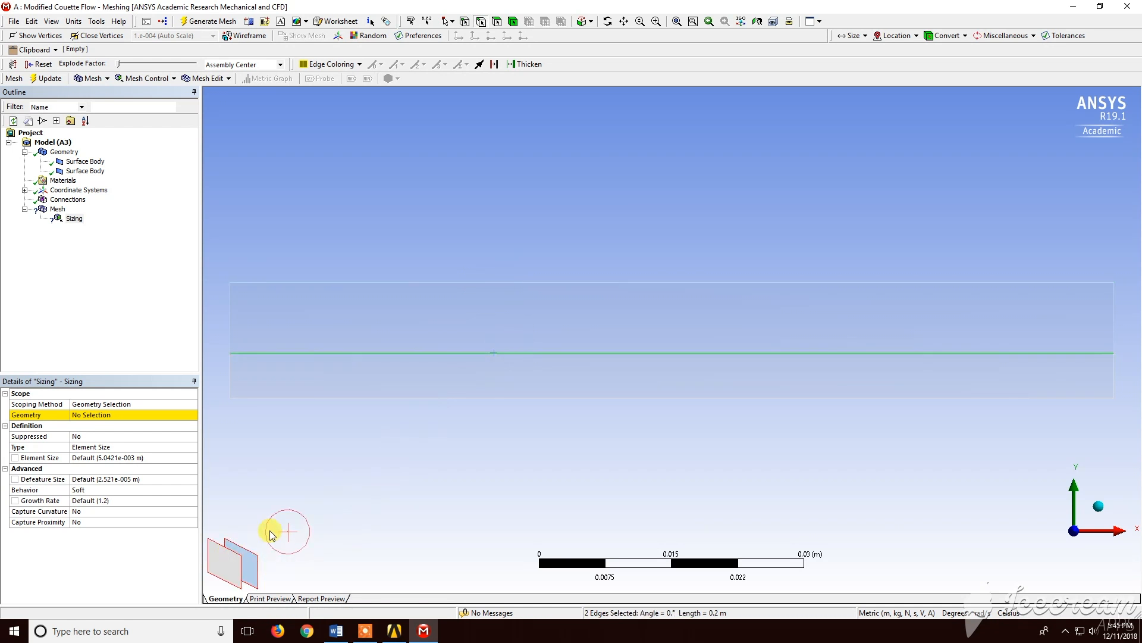
pyautogui.keyDown('ctrl'); pyautogui.click(351, 282); pyautogui.keyUp('ctrl')
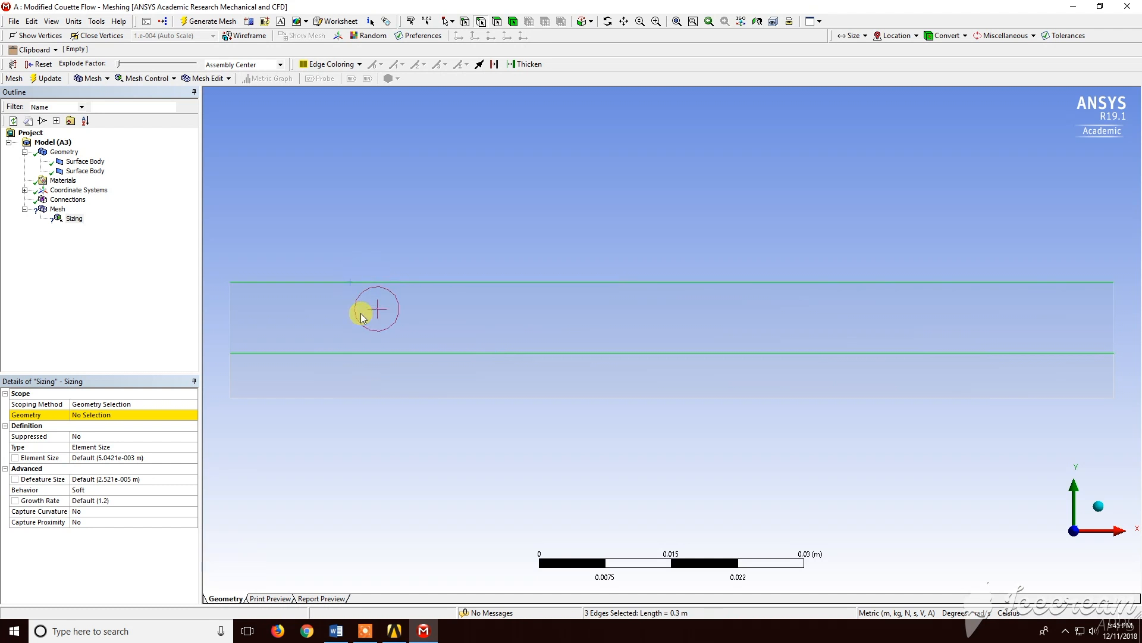
pyautogui.keyDown('ctrl'); pyautogui.click(383, 397); pyautogui.keyUp('ctrl')
pyautogui.click(127, 415)
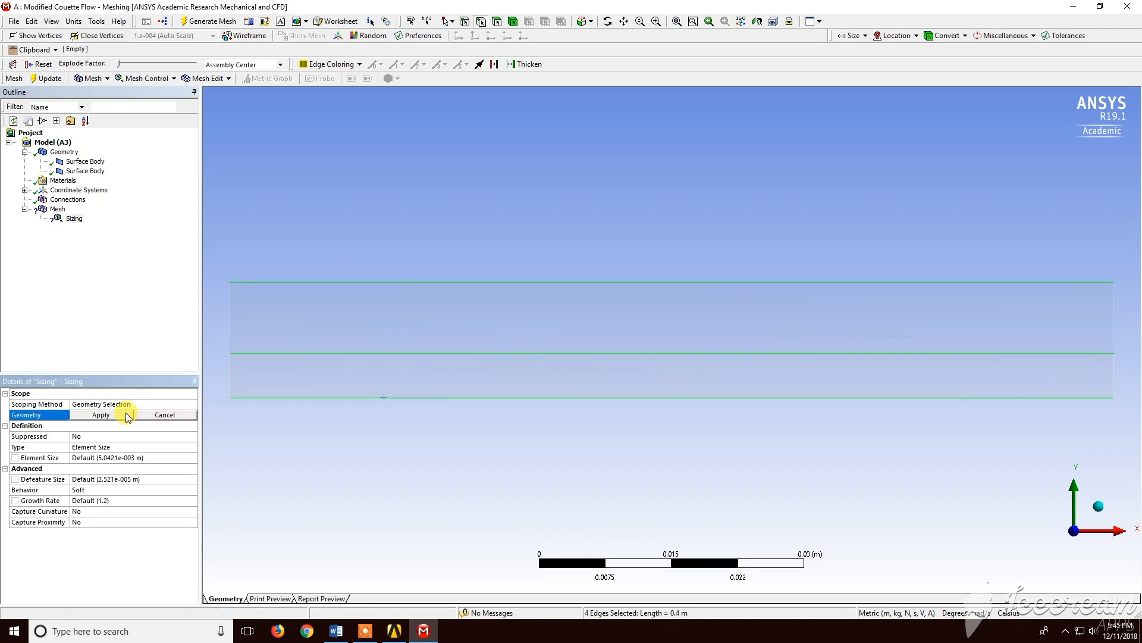
pyautogui.click(116, 416)
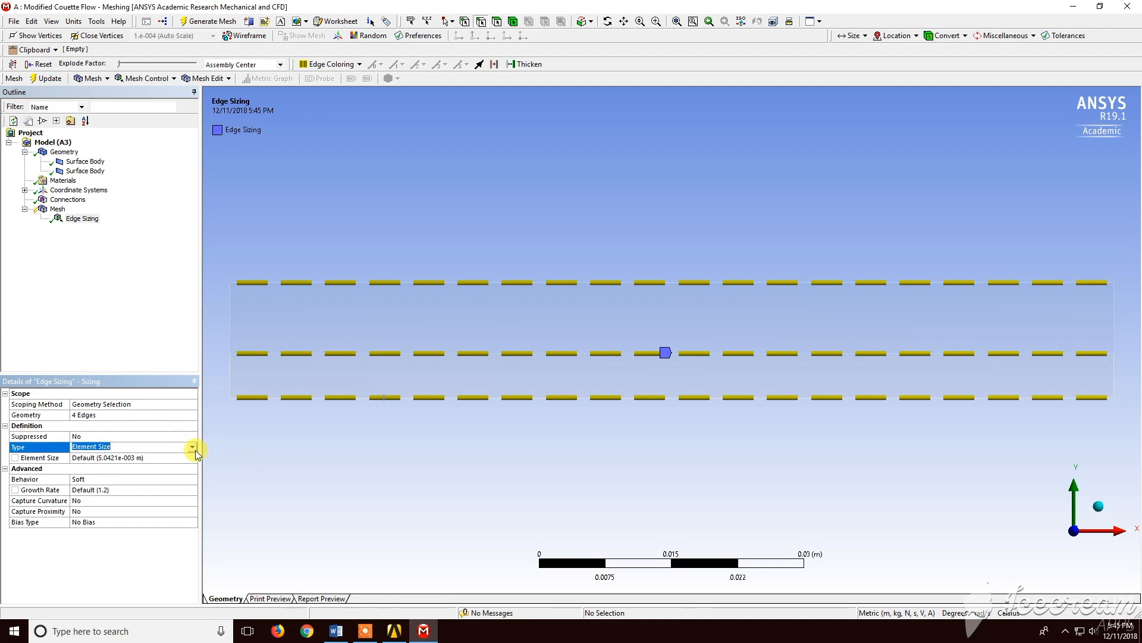
# Set the edge sizing type to Number of Divisions with 300 divisions
pyautogui.click(195, 450)
pyautogui.click(170, 462)
pyautogui.click(160, 457)
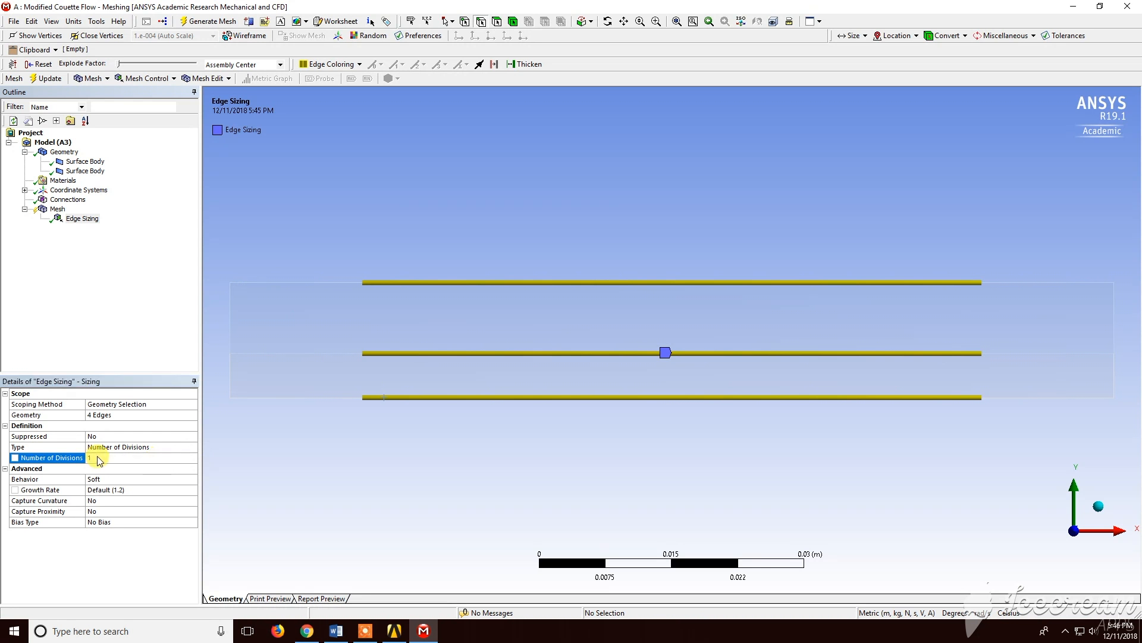
pyautogui.click(109, 458)
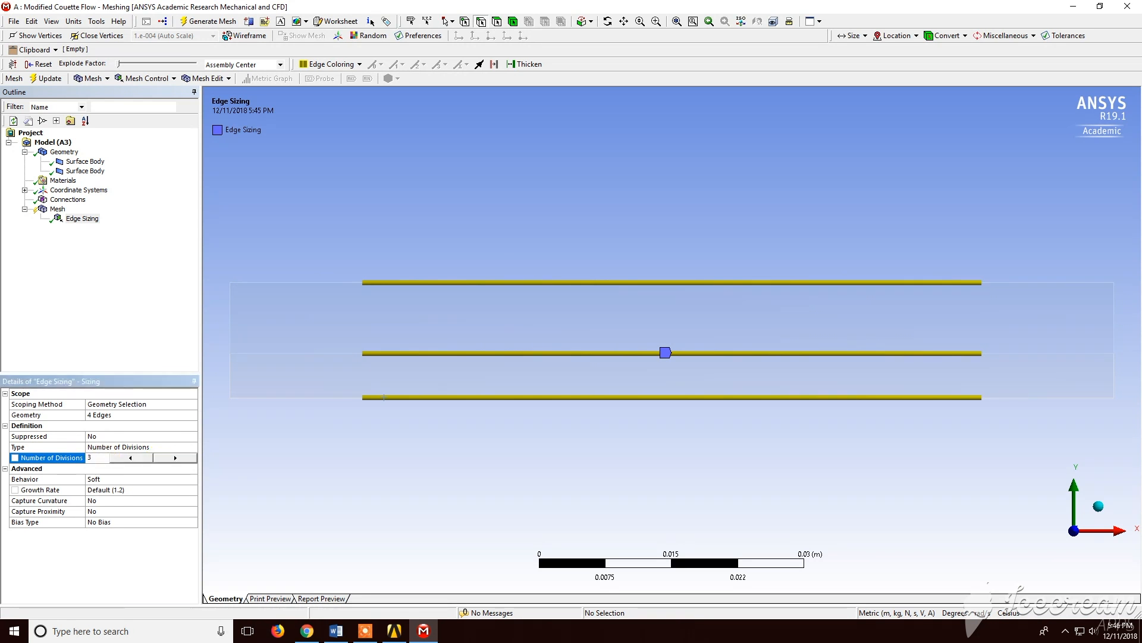
pyautogui.press('Return')
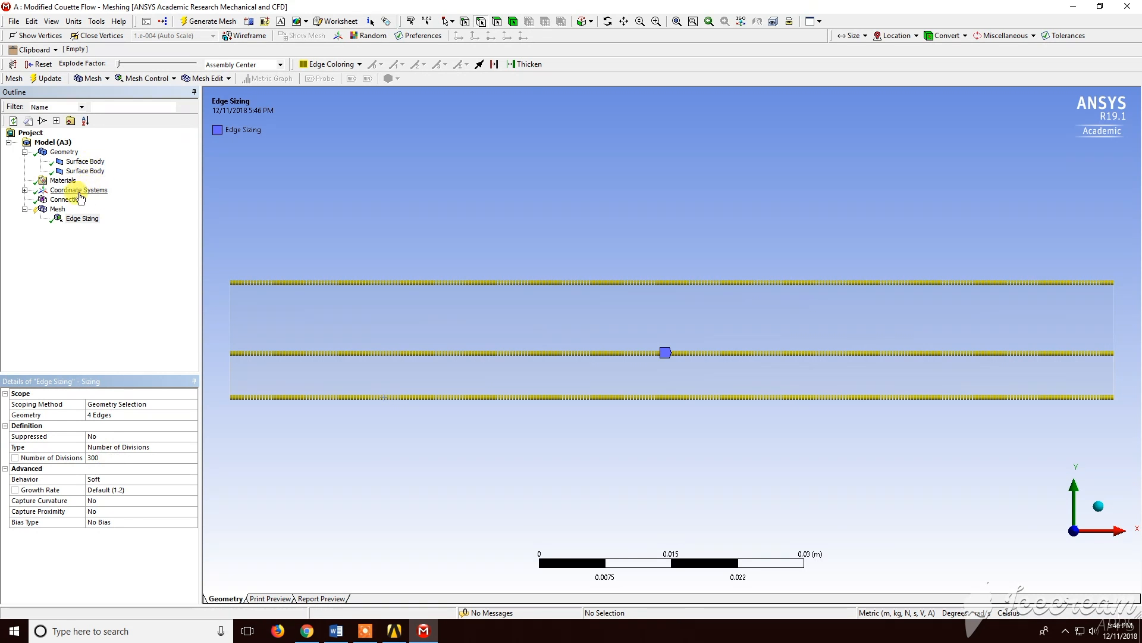
# Add a second Sizing mesh control scoped to the four vertical edges of the two bodies
pyautogui.click(146, 78)
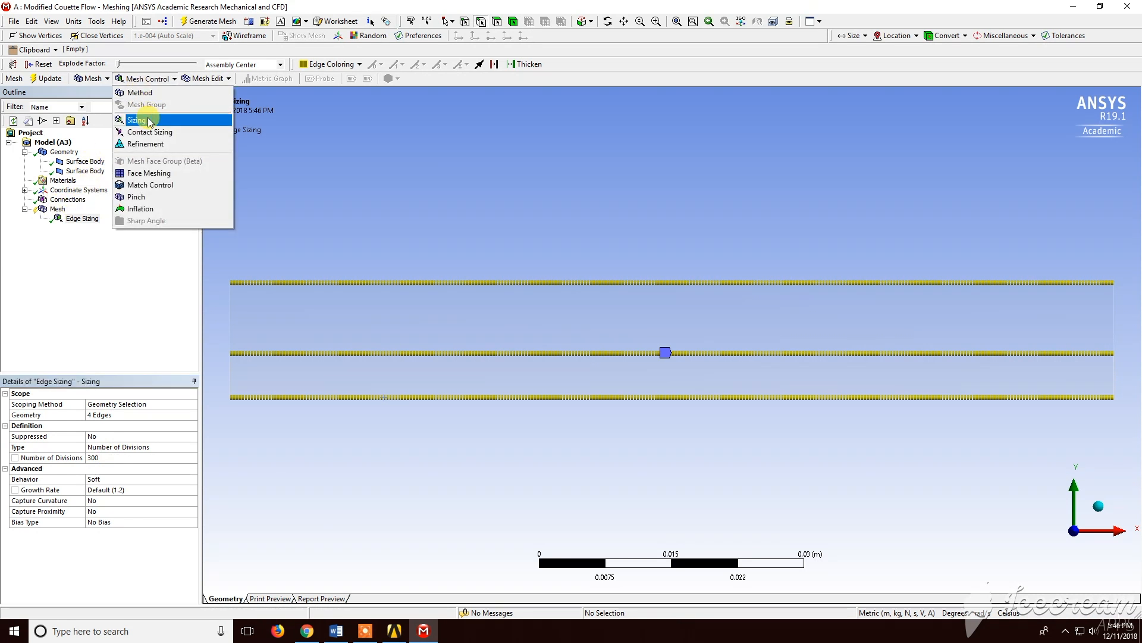
pyautogui.click(148, 120)
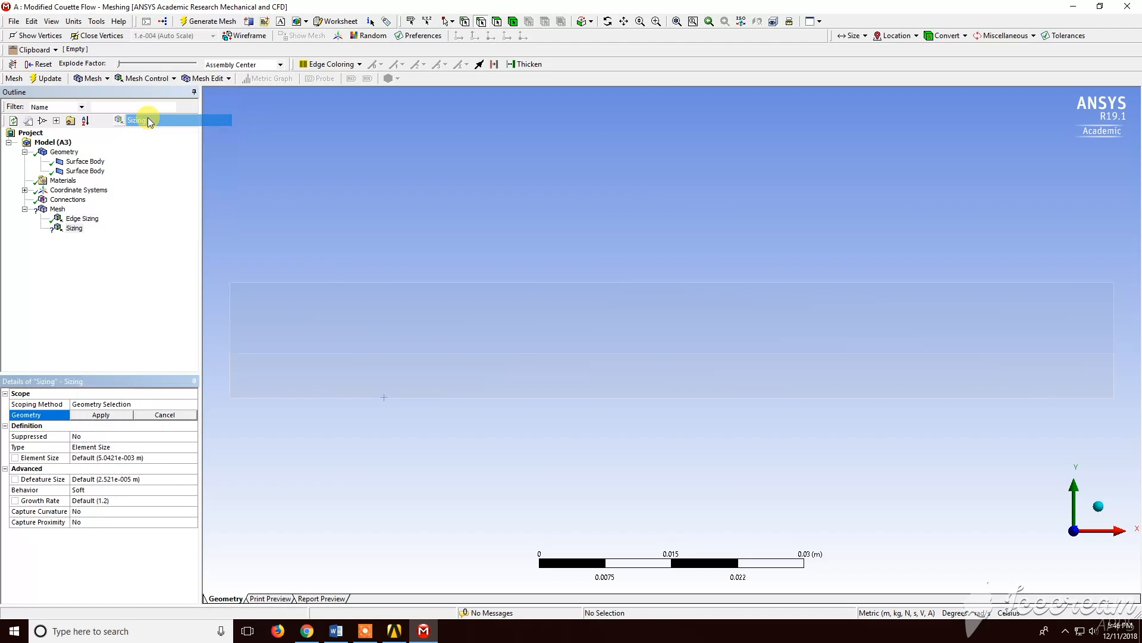
pyautogui.click(229, 297)
pyautogui.keyDown('ctrl'); pyautogui.click(230, 373); pyautogui.keyUp('ctrl')
pyautogui.keyDown('ctrl'); pyautogui.click(1115, 303); pyautogui.keyUp('ctrl')
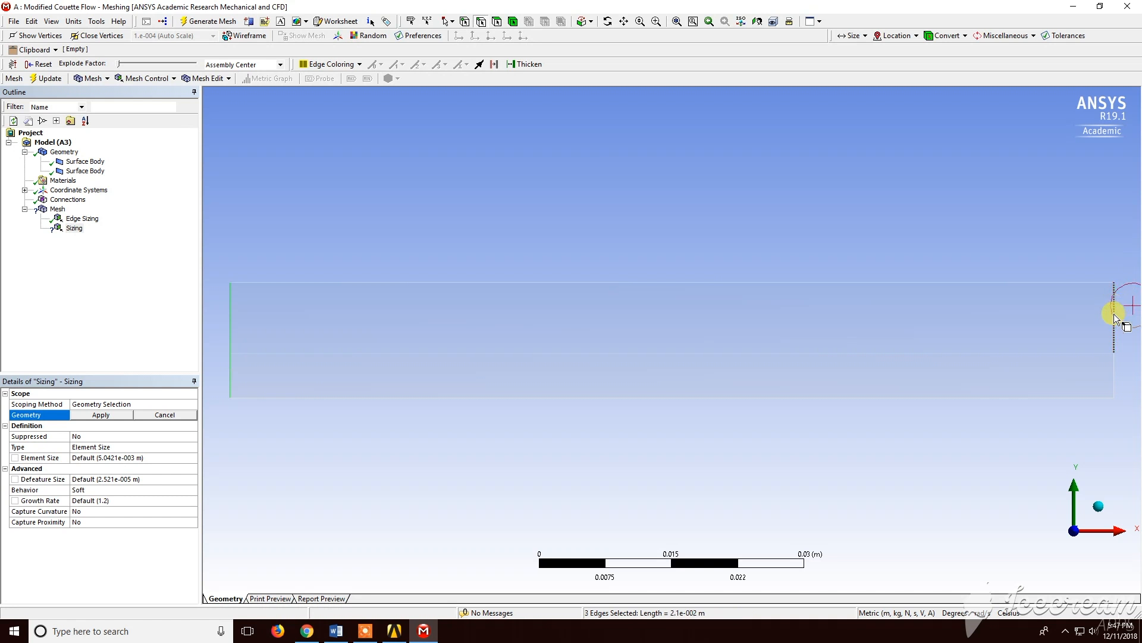
pyautogui.keyDown('ctrl'); pyautogui.click(1113, 365); pyautogui.keyUp('ctrl')
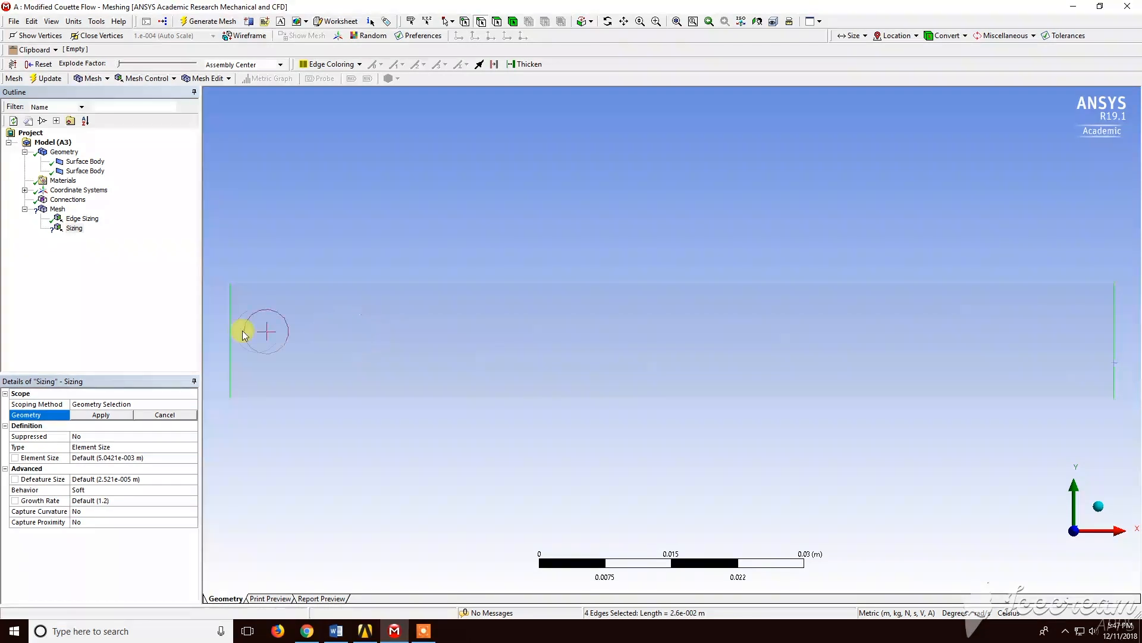
pyautogui.click(123, 419)
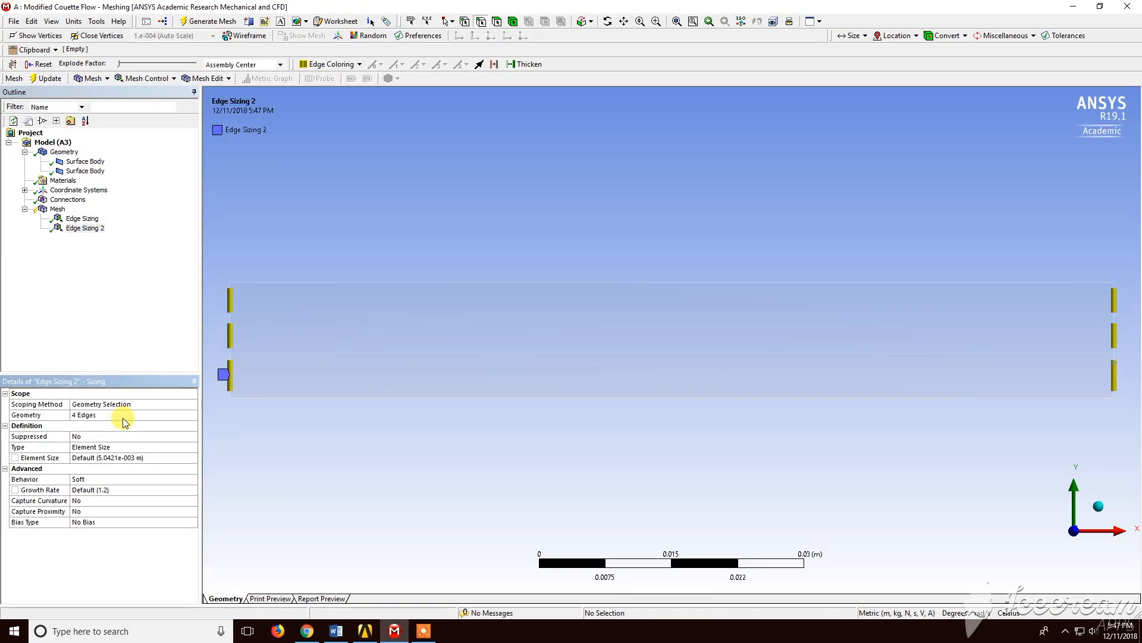
# Set the second edge sizing's type to Number of Divisions with 25 divisions
pyautogui.click(166, 449)
pyautogui.click(192, 446)
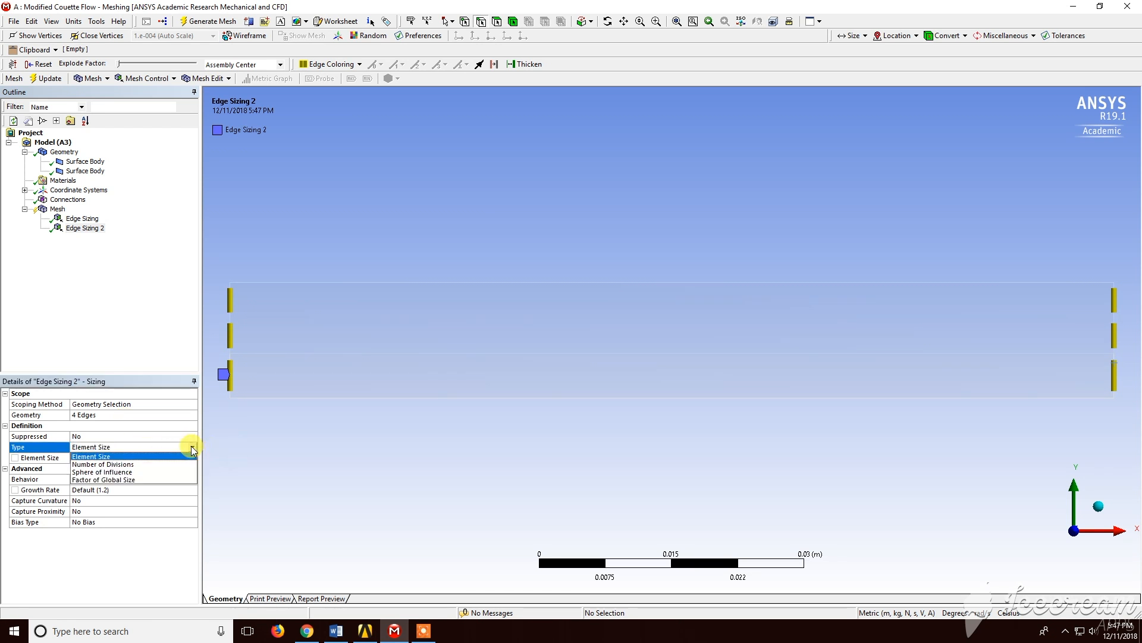
pyautogui.click(160, 468)
pyautogui.click(136, 459)
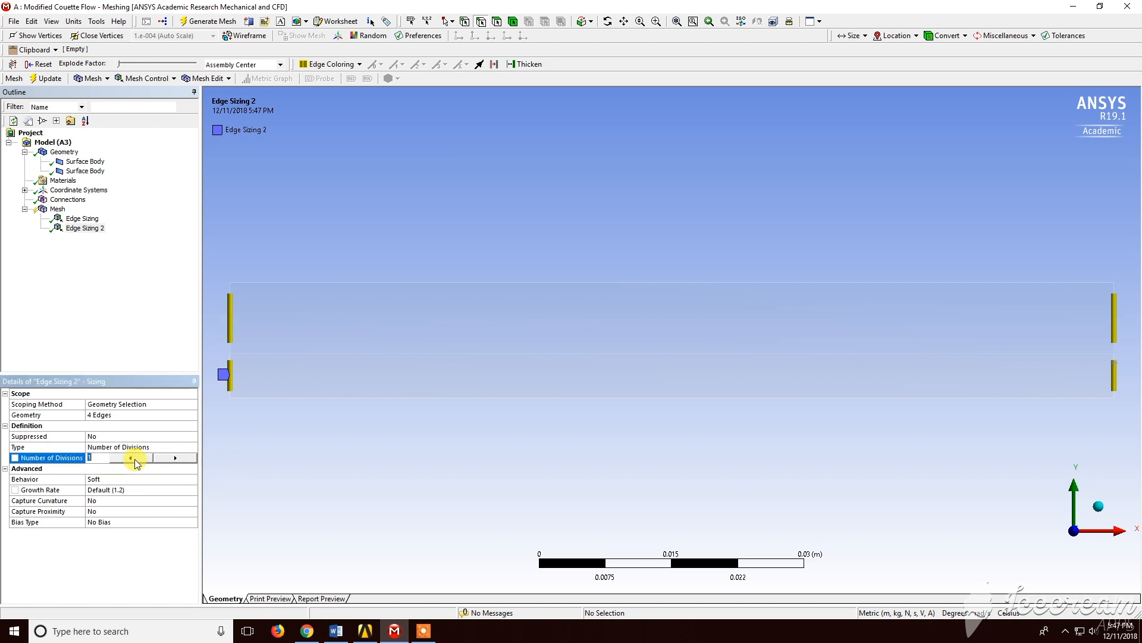
pyautogui.write('25')
pyautogui.press('Return')
# Set the behavior of the first edge sizing to Hard
pyautogui.click(83, 219)
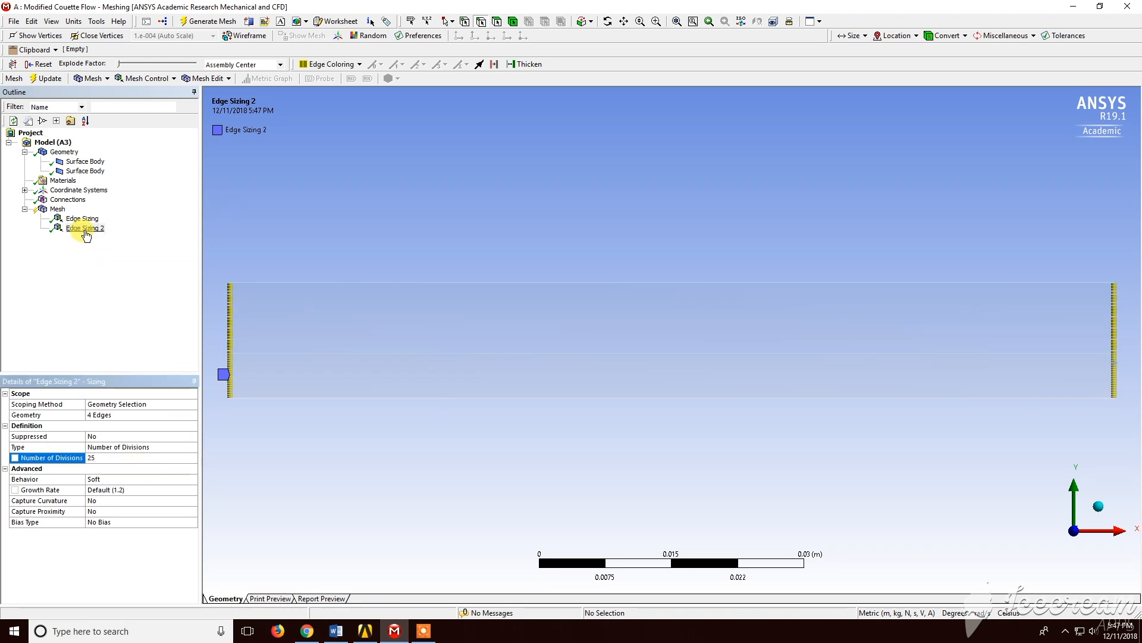
pyautogui.click(145, 479)
pyautogui.click(192, 479)
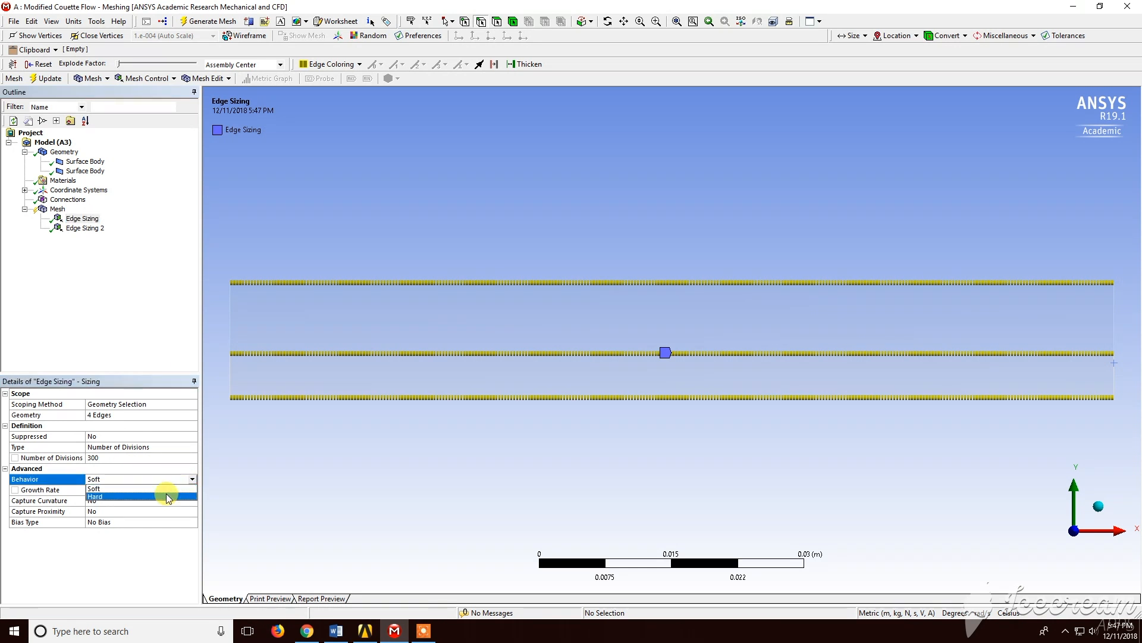
pyautogui.click(168, 496)
# Set the behavior of the second edge sizing to Hard
pyautogui.click(87, 229)
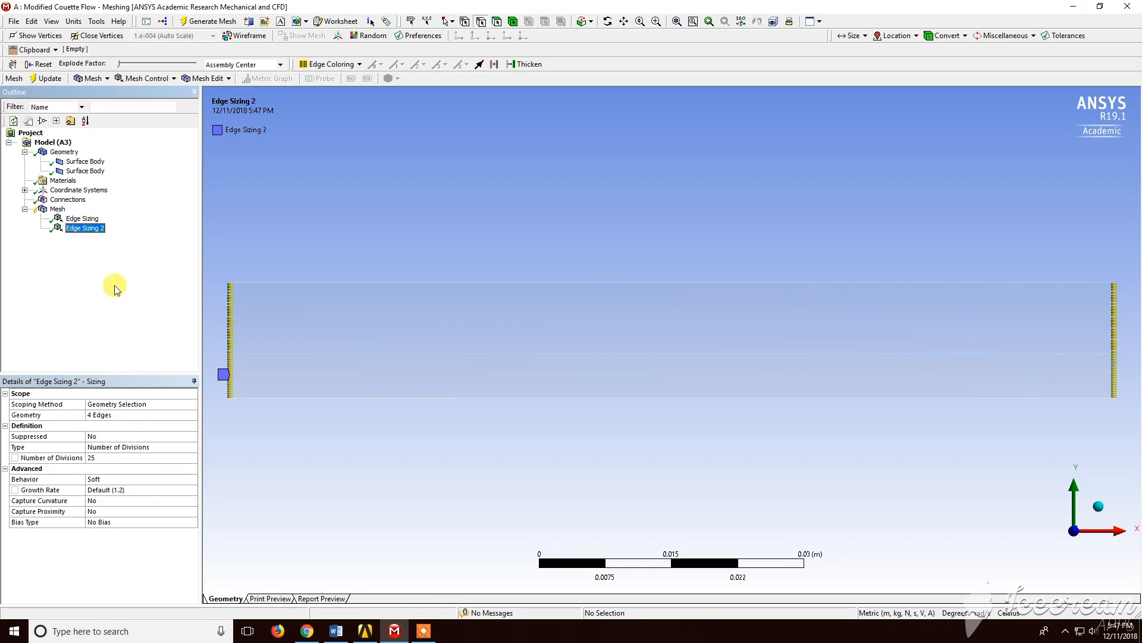
pyautogui.click(189, 479)
pyautogui.click(192, 479)
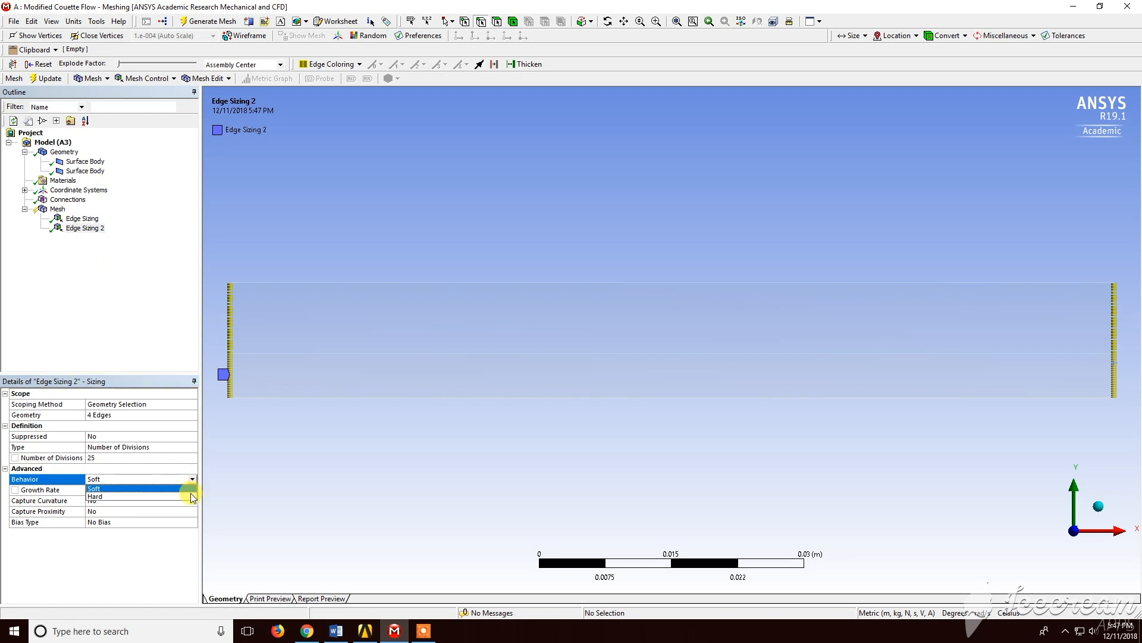
pyautogui.click(191, 499)
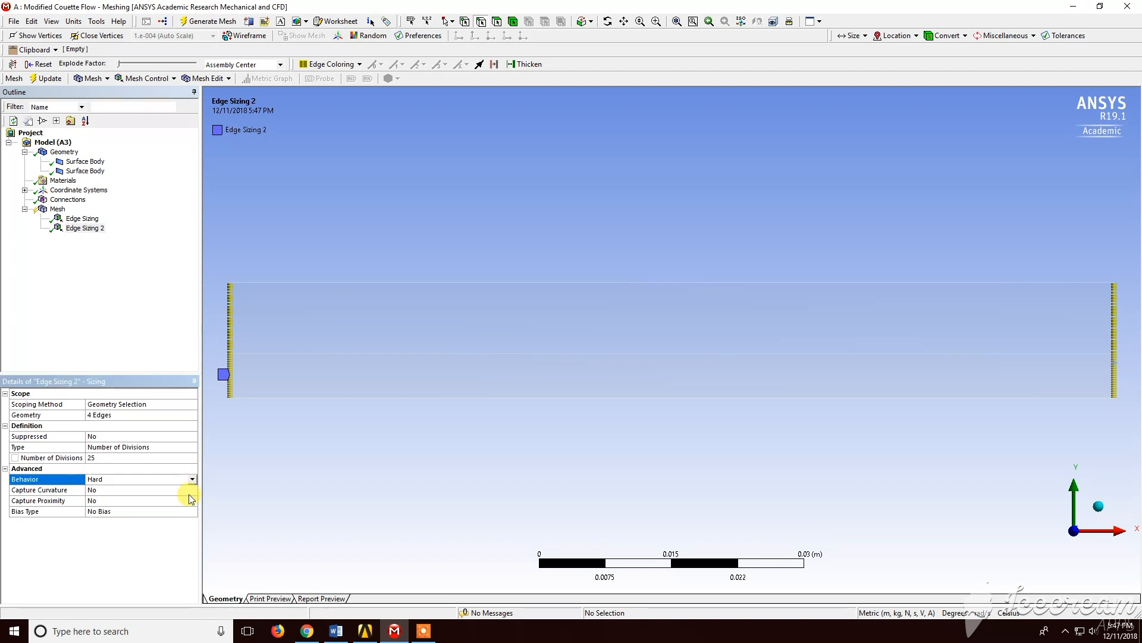
# Add a mapped Face Meshing control scoped to both faces of the two bodies
pyautogui.click(58, 209)
pyautogui.click(147, 78)
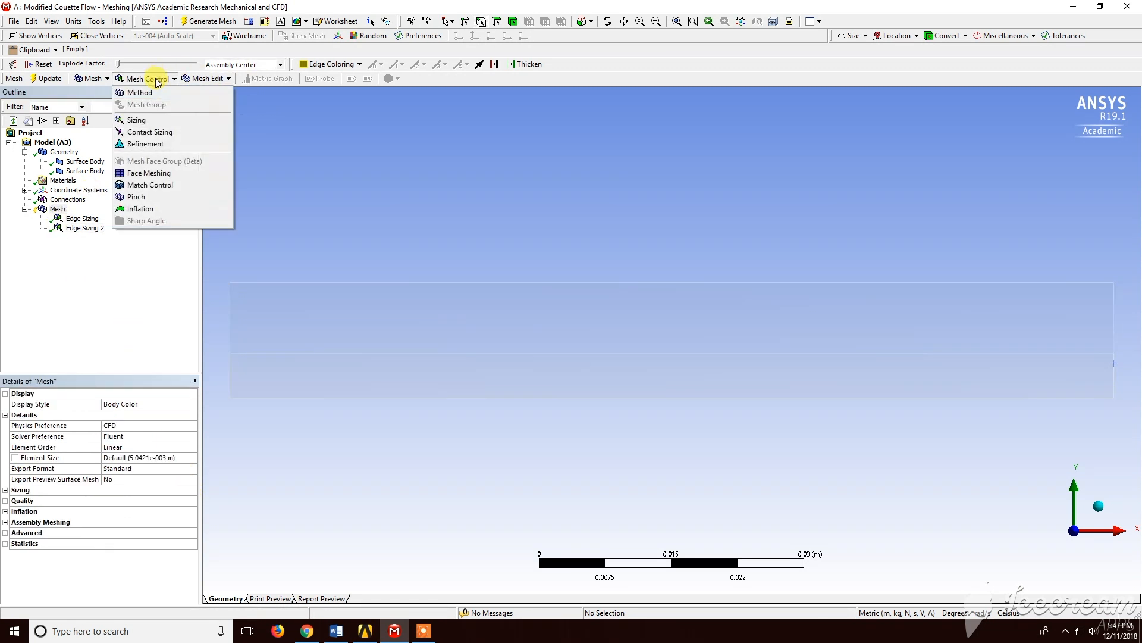
pyautogui.click(147, 174)
pyautogui.click(331, 336)
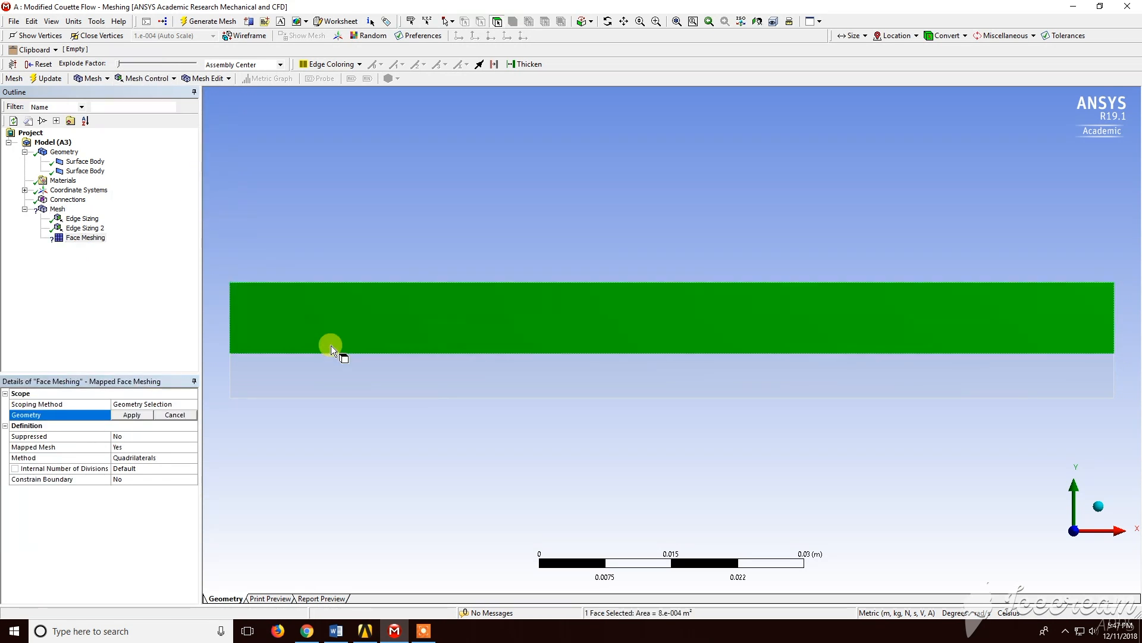
pyautogui.keyDown('ctrl'); pyautogui.click(328, 365); pyautogui.keyUp('ctrl')
pyautogui.click(146, 415)
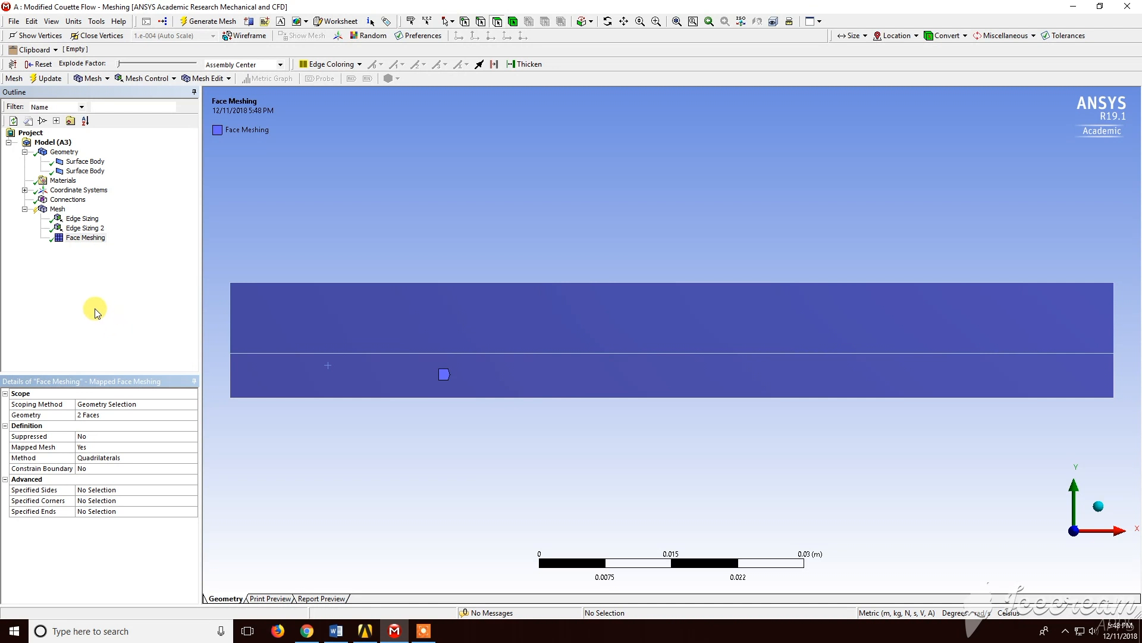
# Generate the mesh
pyautogui.click(58, 209)
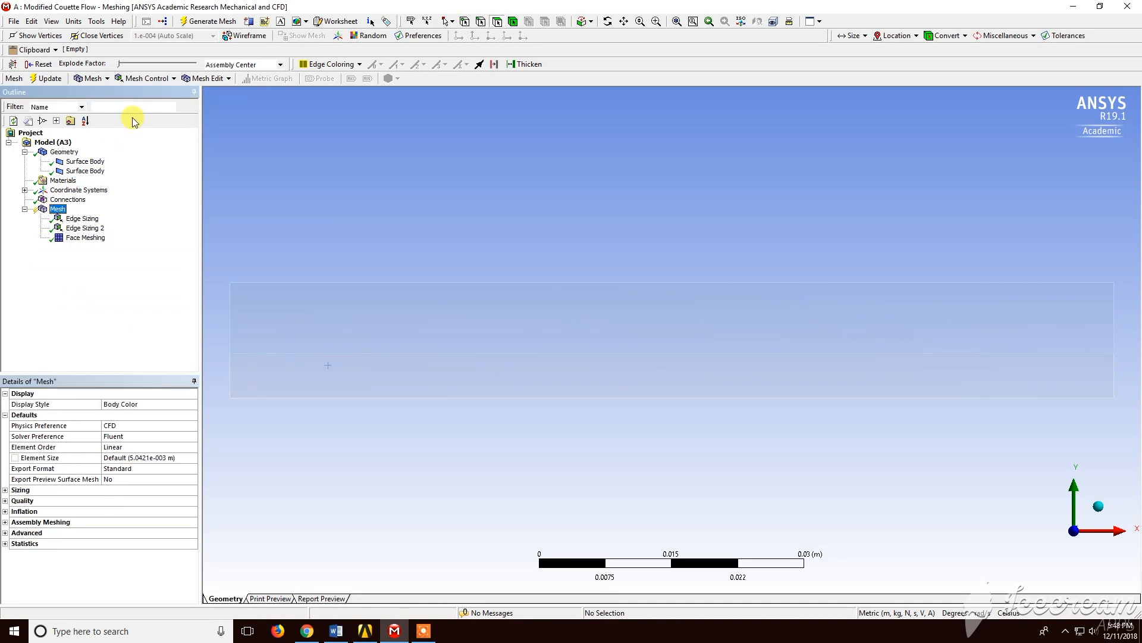
pyautogui.click(230, 22)
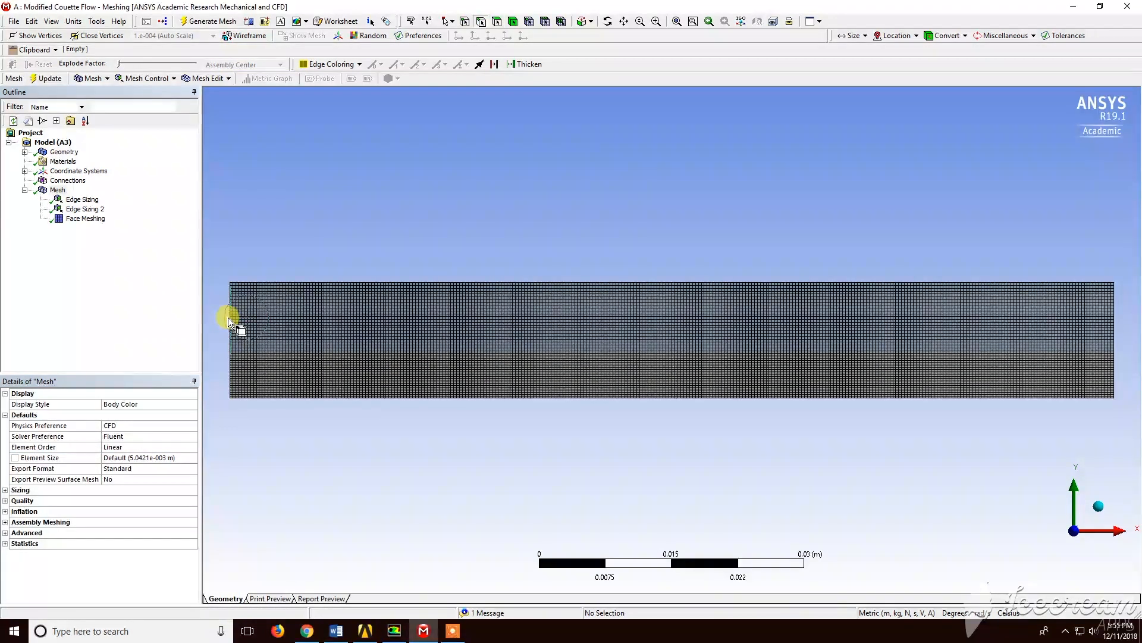
# Create a named selection Periodic-a for the left edge of the upper body
pyautogui.click(231, 321)
pyautogui.rightClick(230, 322)
pyautogui.click(268, 588)
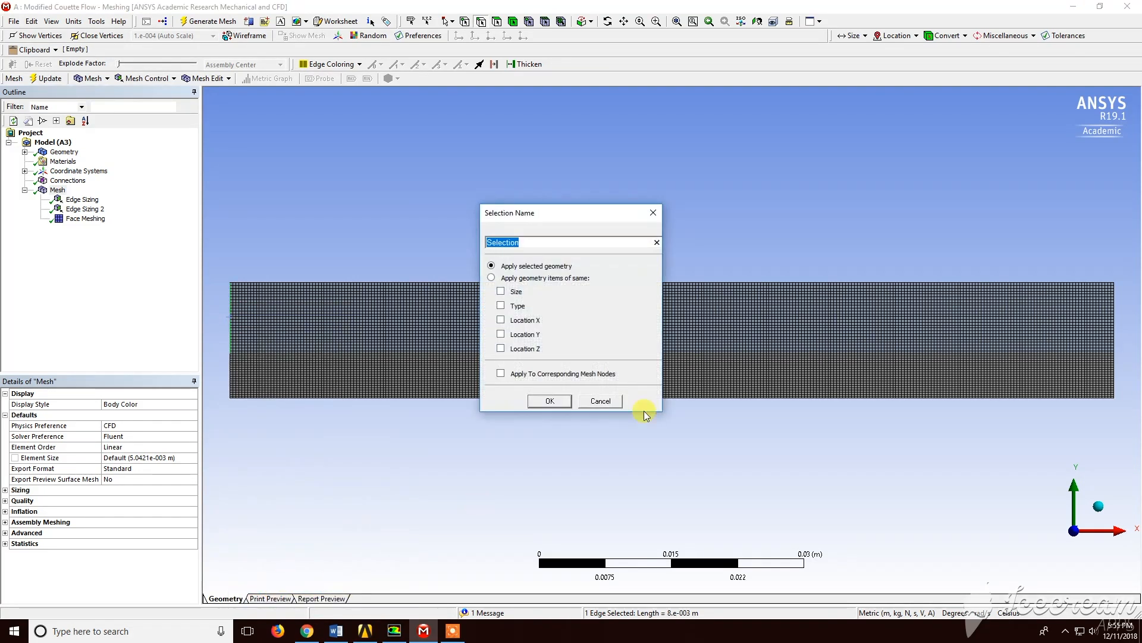
pyautogui.write('Periodic a')
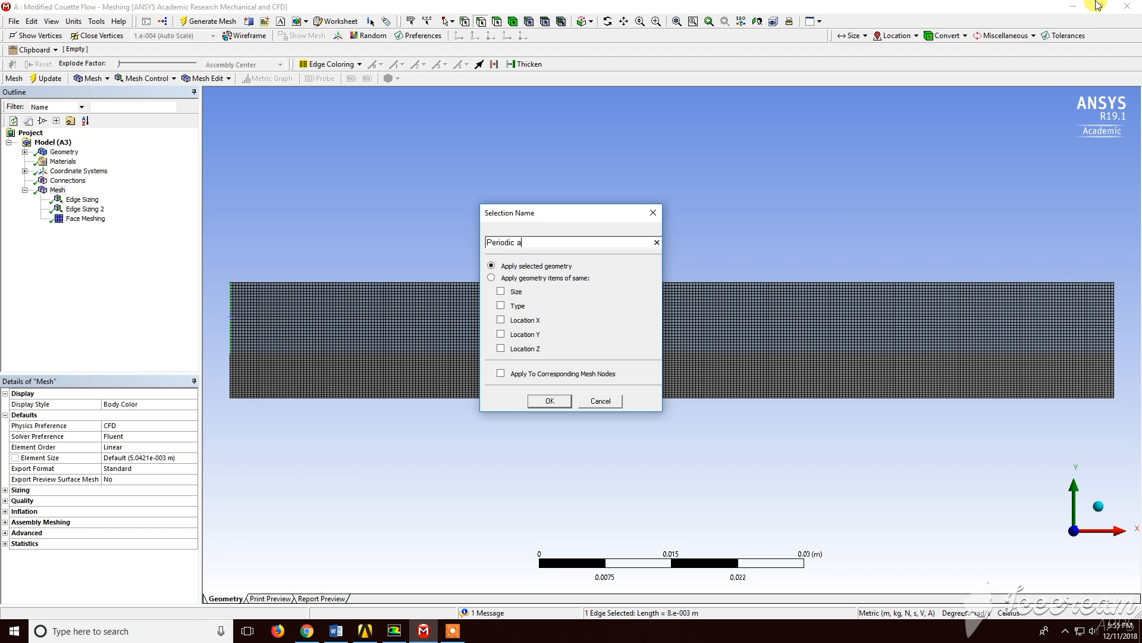
pyautogui.press('BackSpace')
pyautogui.press('BackSpace')
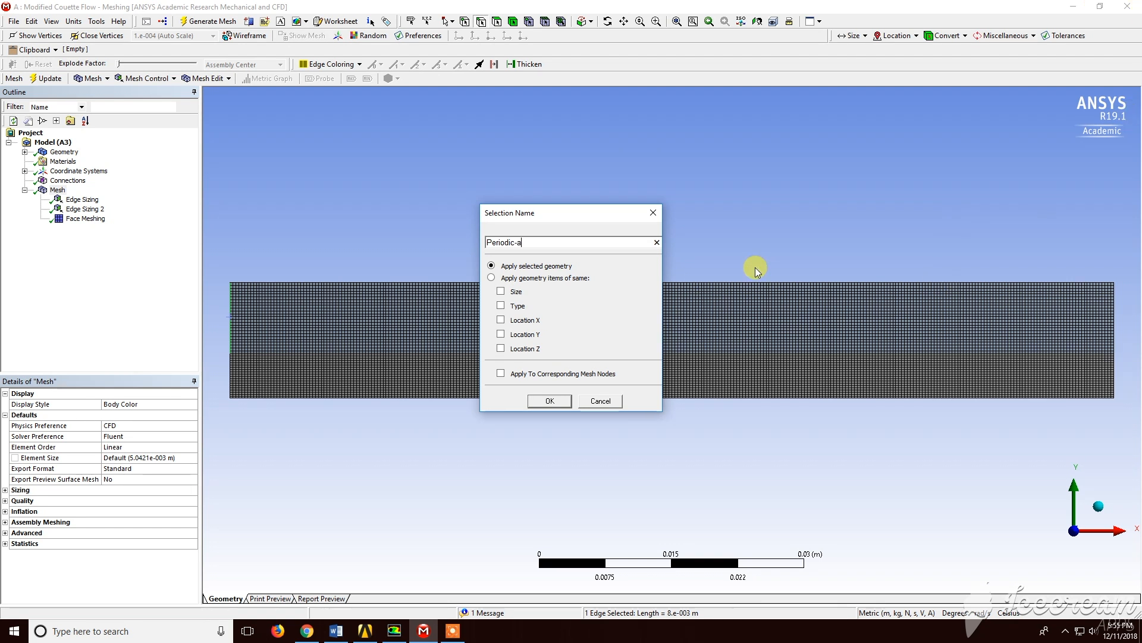
pyautogui.click(550, 401)
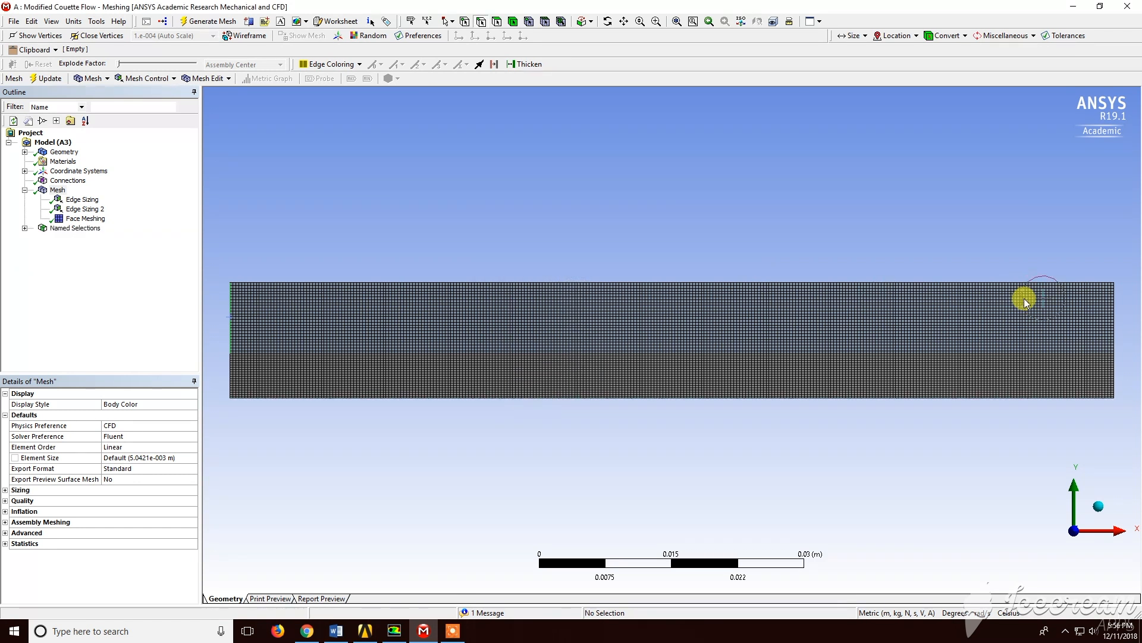
# Create a Periodic named selection for the right edge of the upper body
pyautogui.click(1113, 312)
pyautogui.rightClick(1114, 312)
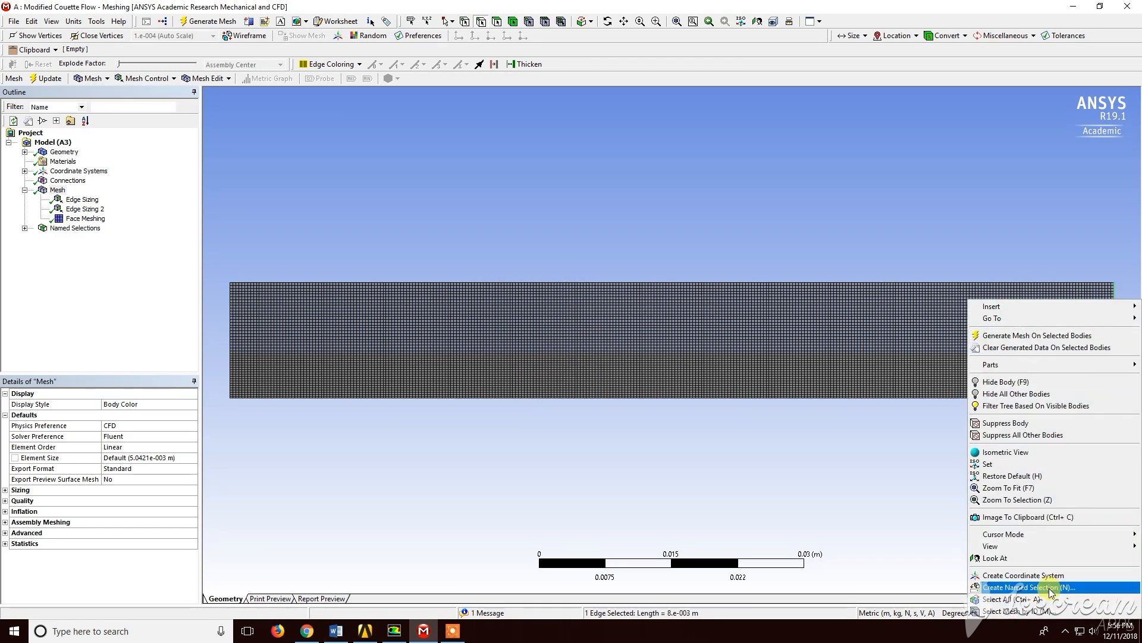
pyautogui.click(1050, 588)
pyautogui.write('Peri')
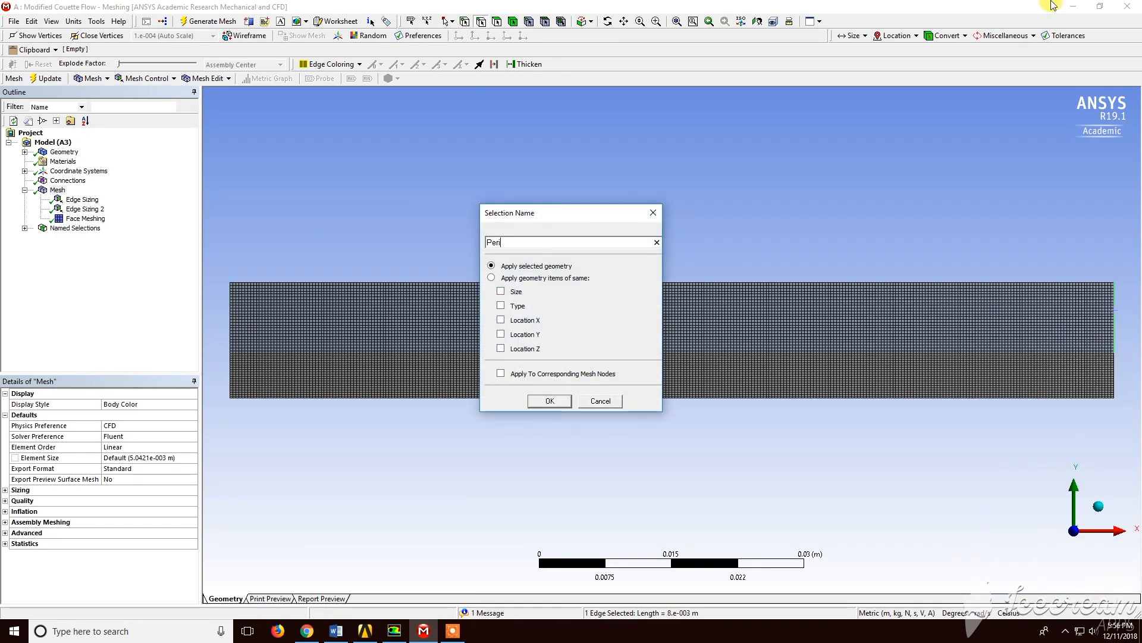
pyautogui.write('odic-b')
pyautogui.click(550, 400)
# Create a named selection Periodic-c for the left edge of the lower body
pyautogui.click(239, 381)
pyautogui.click(231, 378)
pyautogui.rightClick(230, 378)
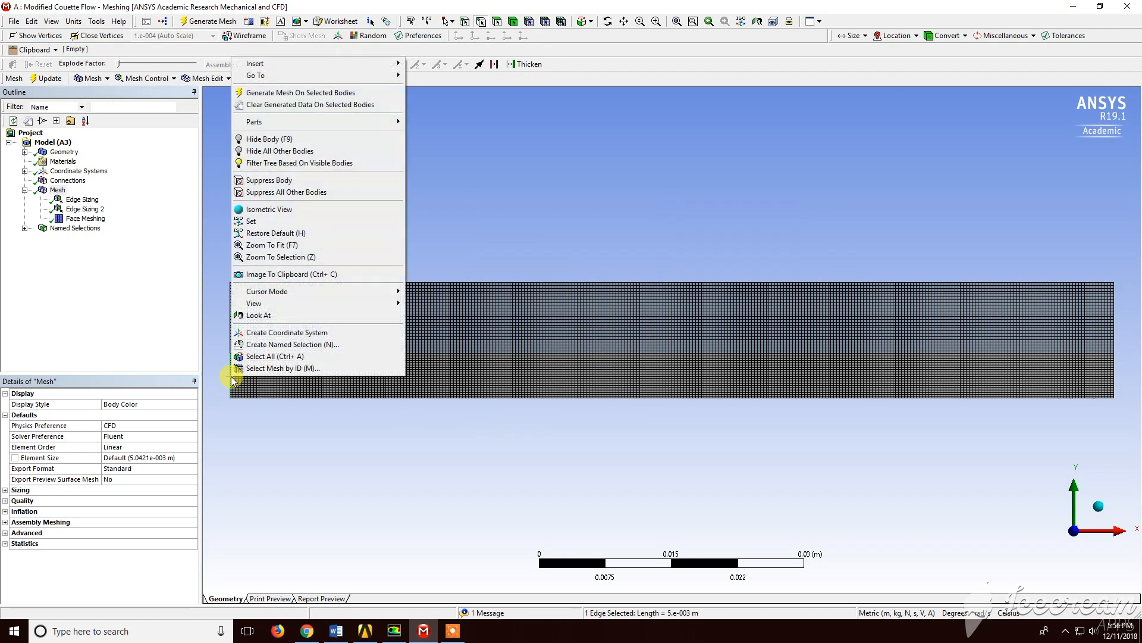
pyautogui.click(256, 344)
pyautogui.write('P')
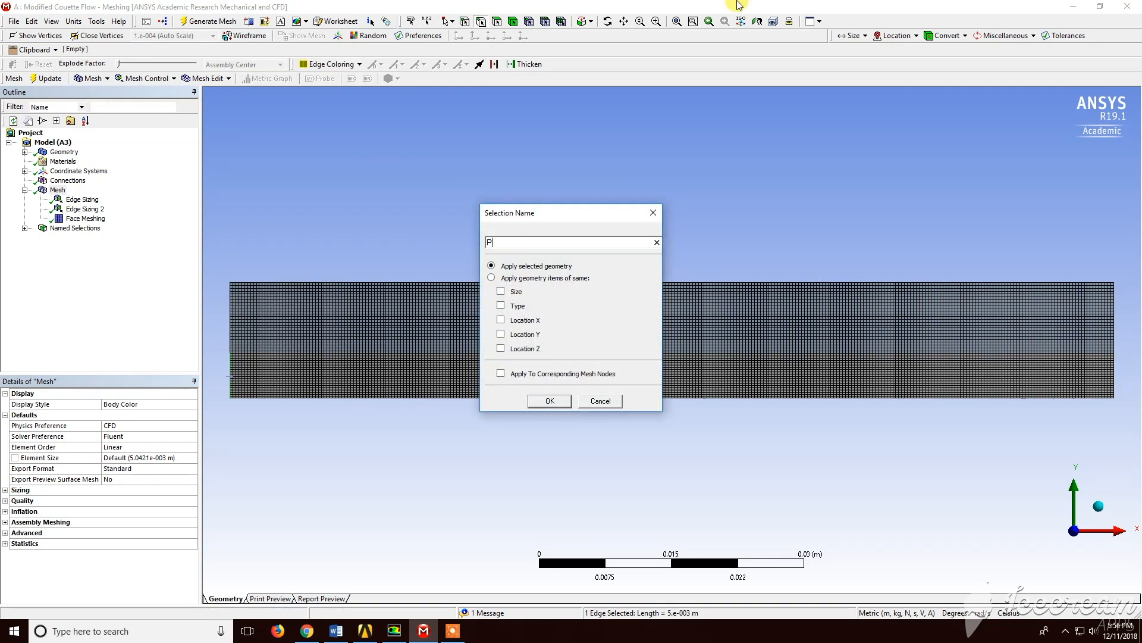
pyautogui.write('eriodic-c')
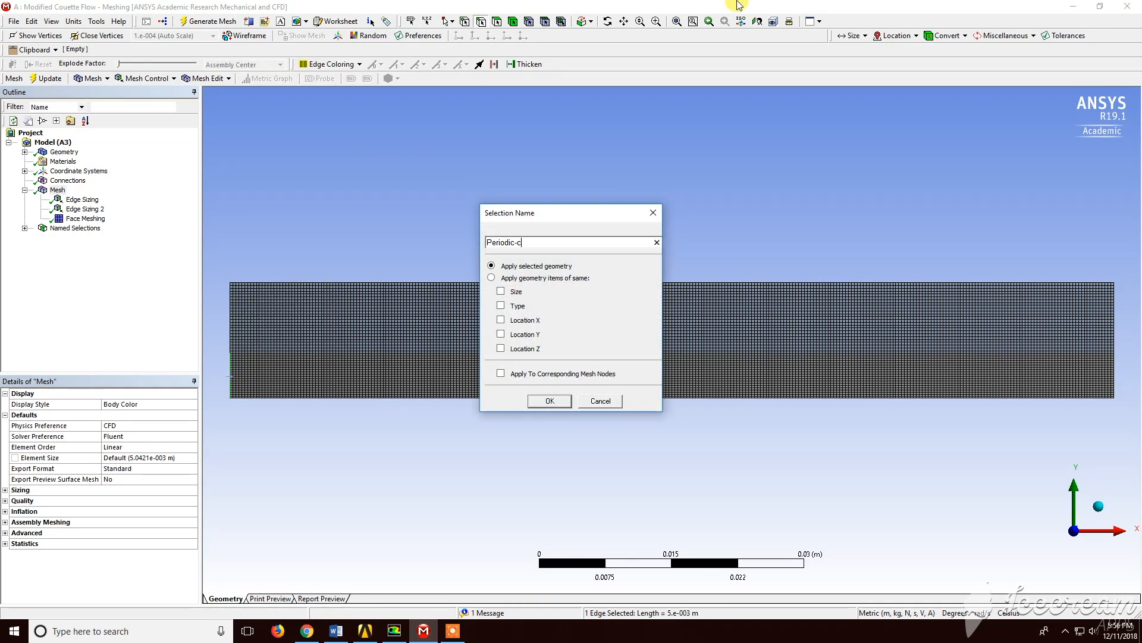
pyautogui.click(539, 398)
# Create a named selection Periodic-d for the right edge of the lower body
pyautogui.click(1114, 372)
pyautogui.rightClick(1113, 372)
pyautogui.click(1097, 333)
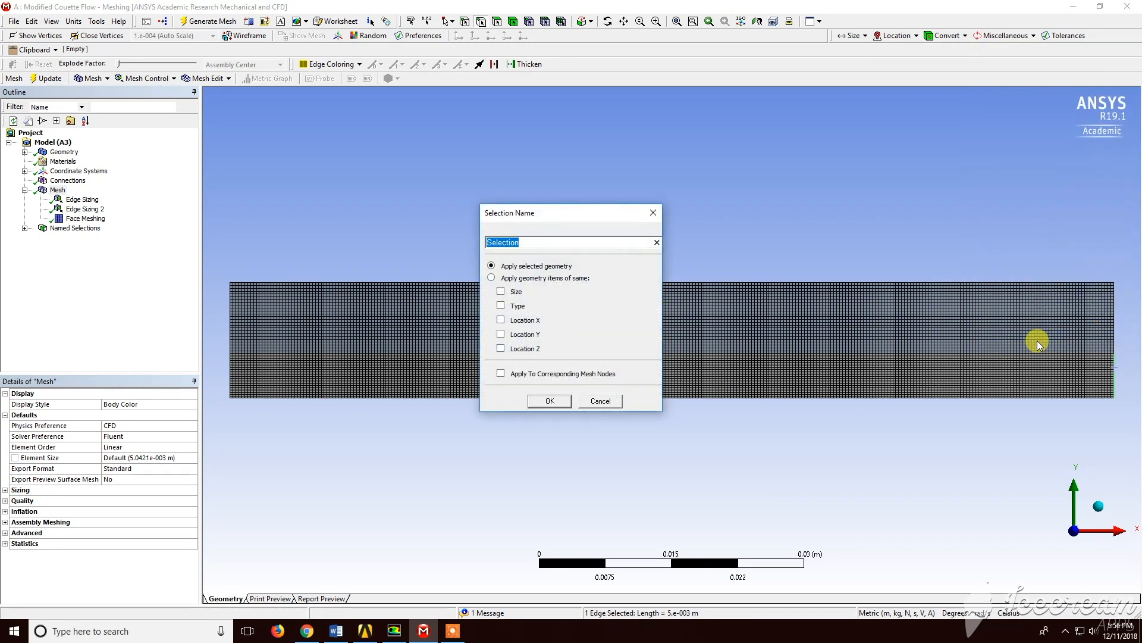
pyautogui.write('Periodic-d')
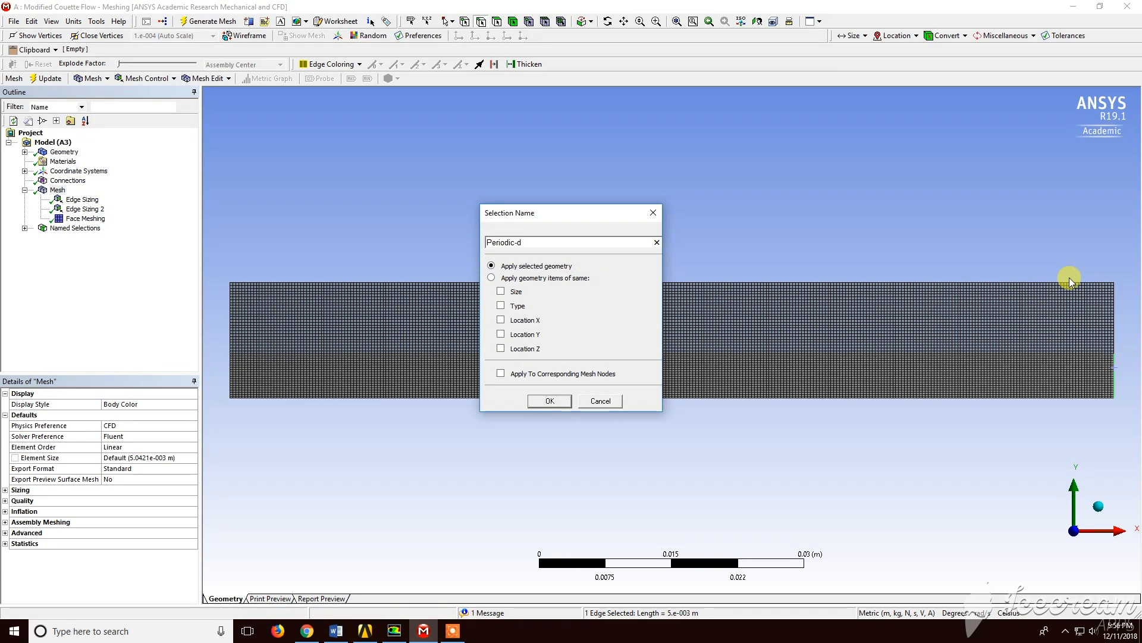
pyautogui.press('Return')
# Create a named selection Wall for the bottom edge of the lower body
pyautogui.click(900, 398)
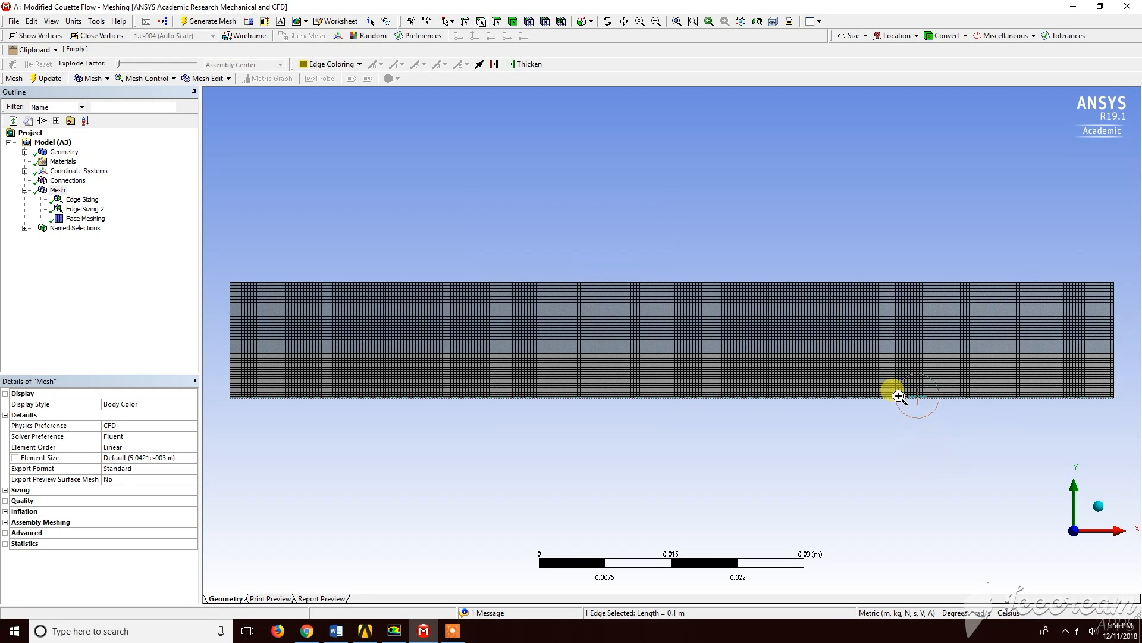
pyautogui.rightClick(900, 397)
pyautogui.click(956, 366)
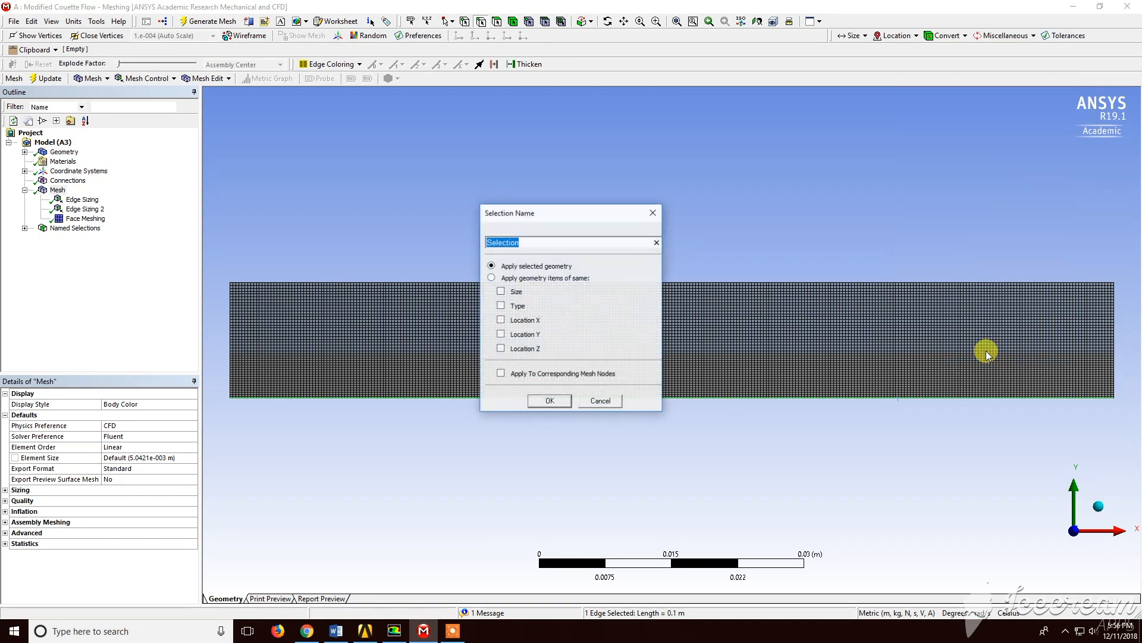
pyautogui.write('Wall')
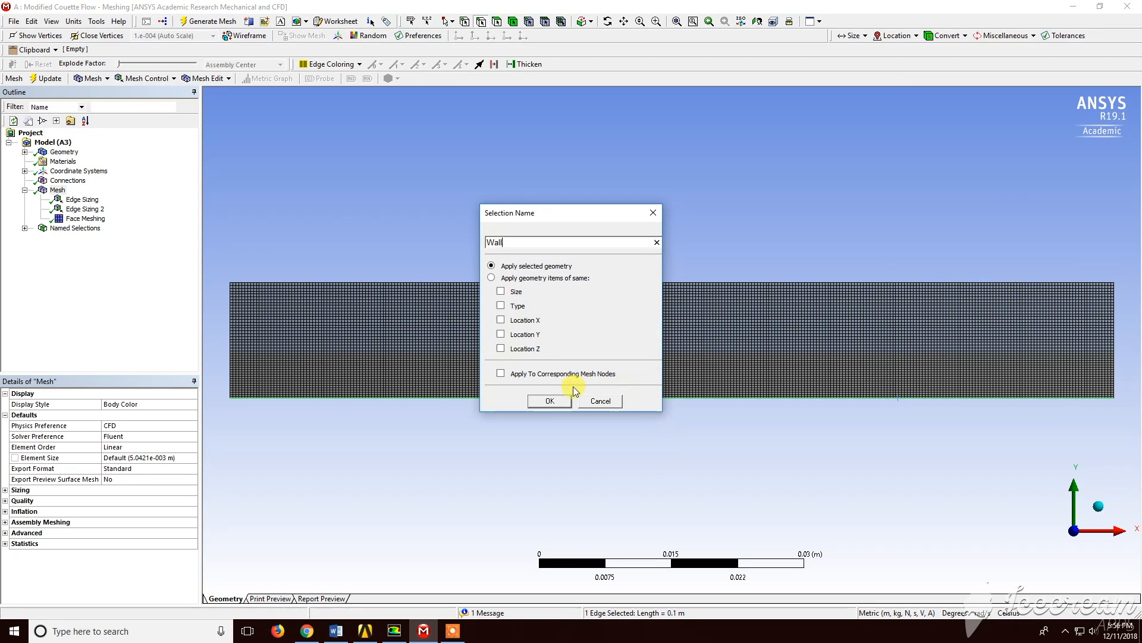
pyautogui.click(554, 401)
# Create a named selection Wall-moving for the top edge of the upper body
pyautogui.click(587, 283)
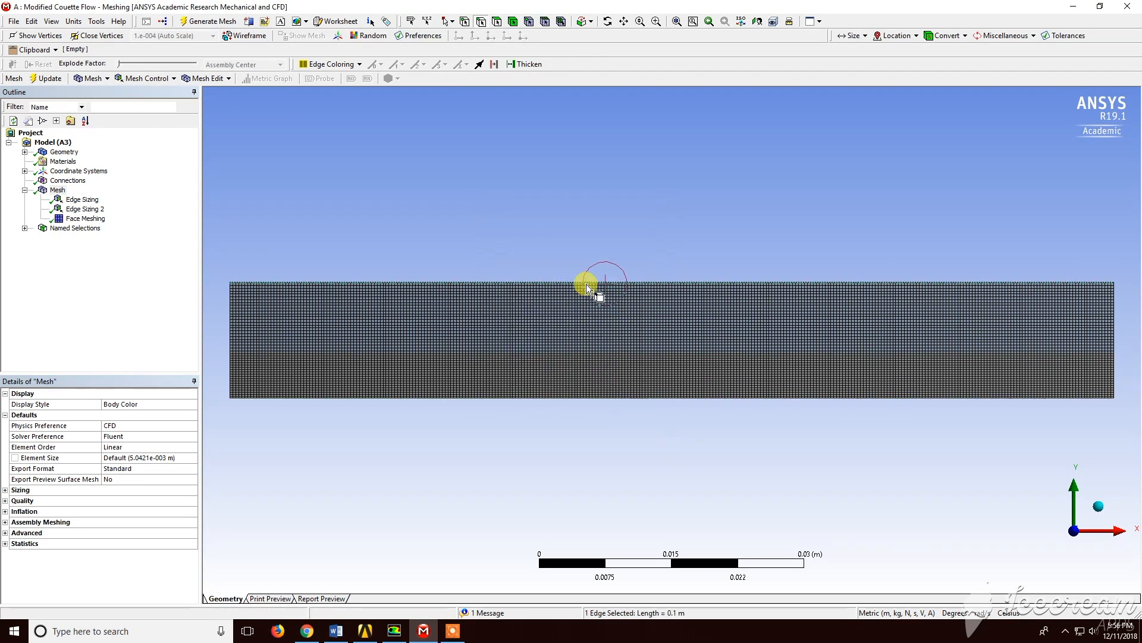
pyautogui.rightClick(586, 283)
pyautogui.click(708, 499)
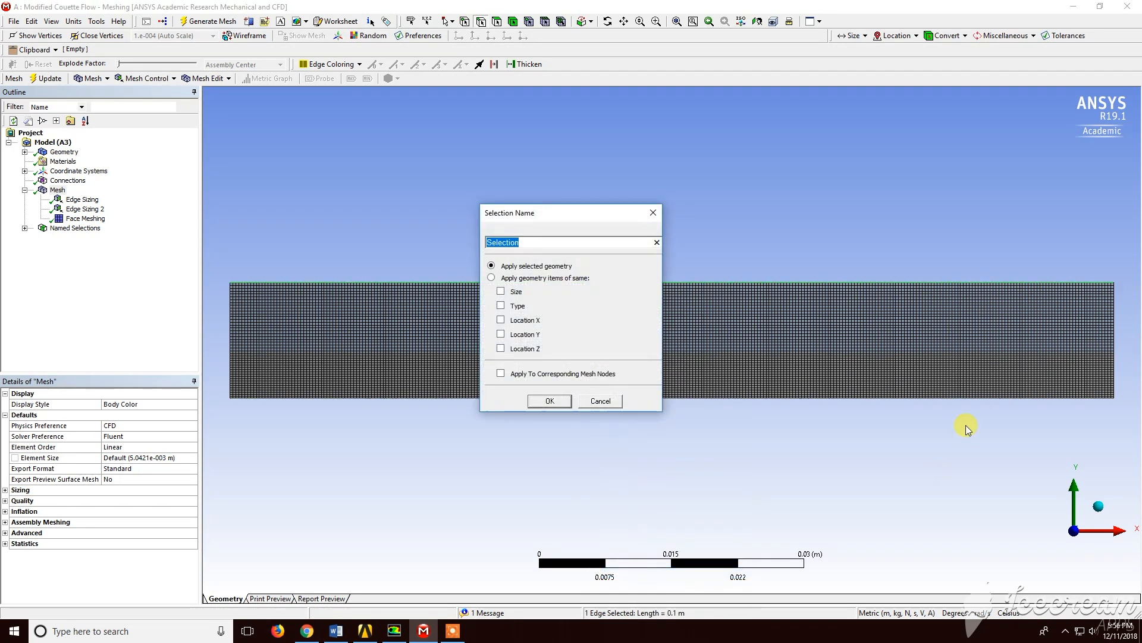
pyautogui.write('Wall-moving')
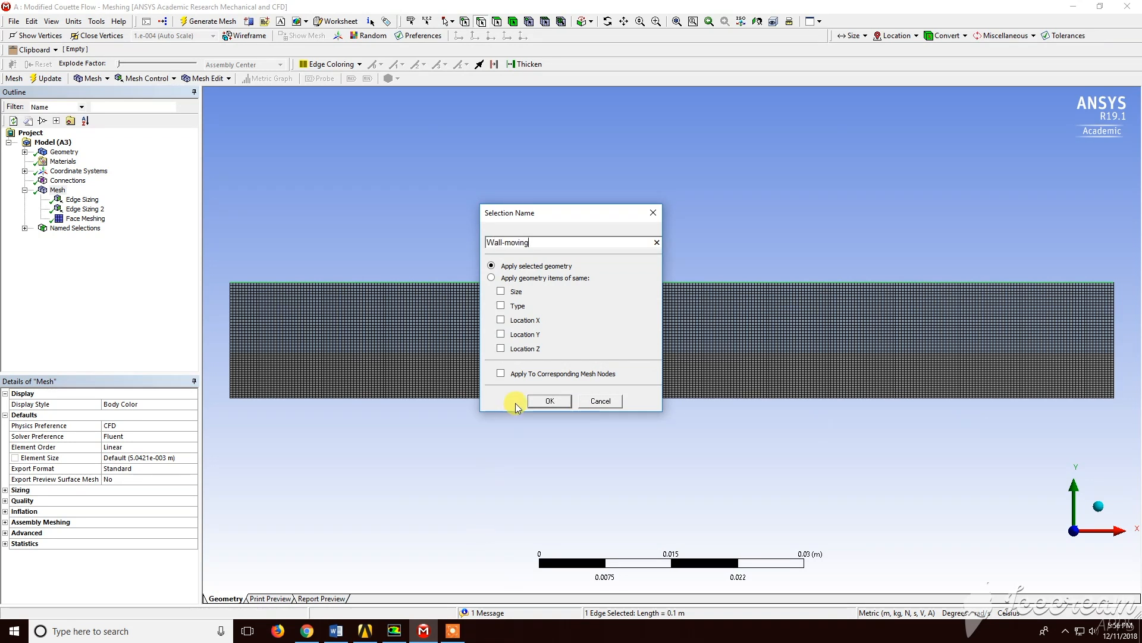
pyautogui.click(536, 401)
# Create a named selection Interface-fluid for the shared interface edge between the two bodies
pyautogui.click(494, 354)
pyautogui.rightClick(494, 353)
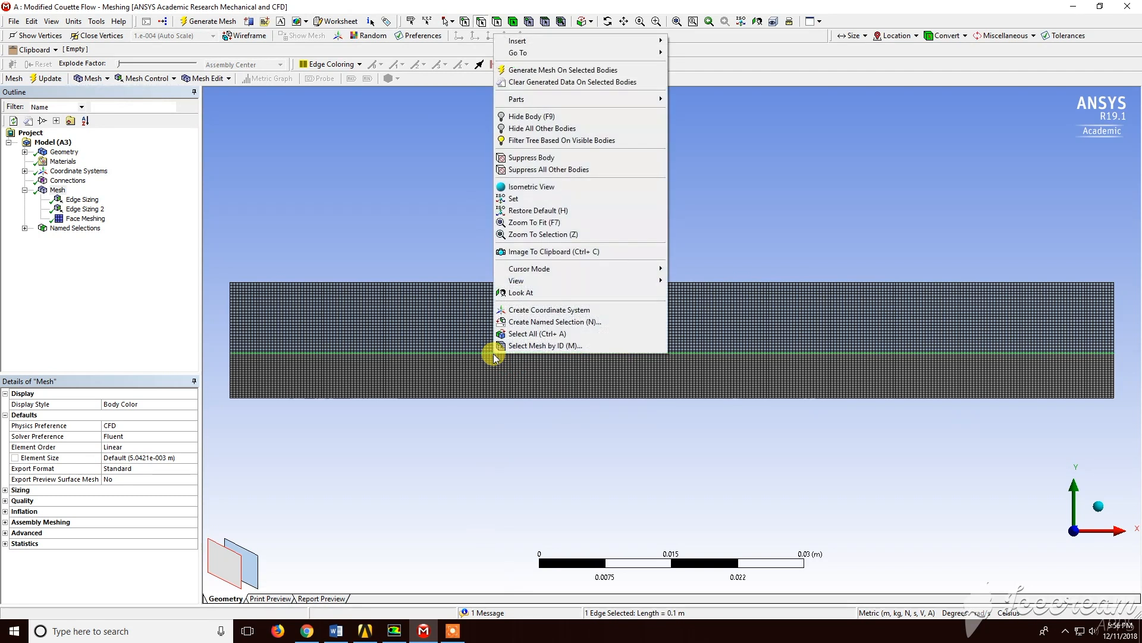
pyautogui.click(543, 322)
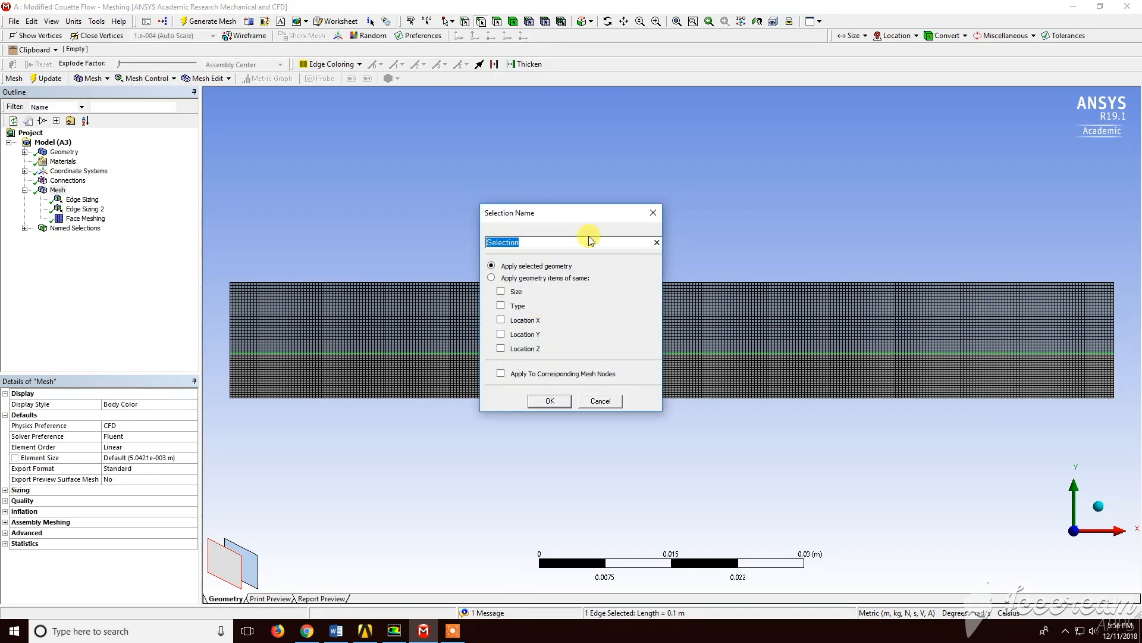
pyautogui.press('BackSpace')
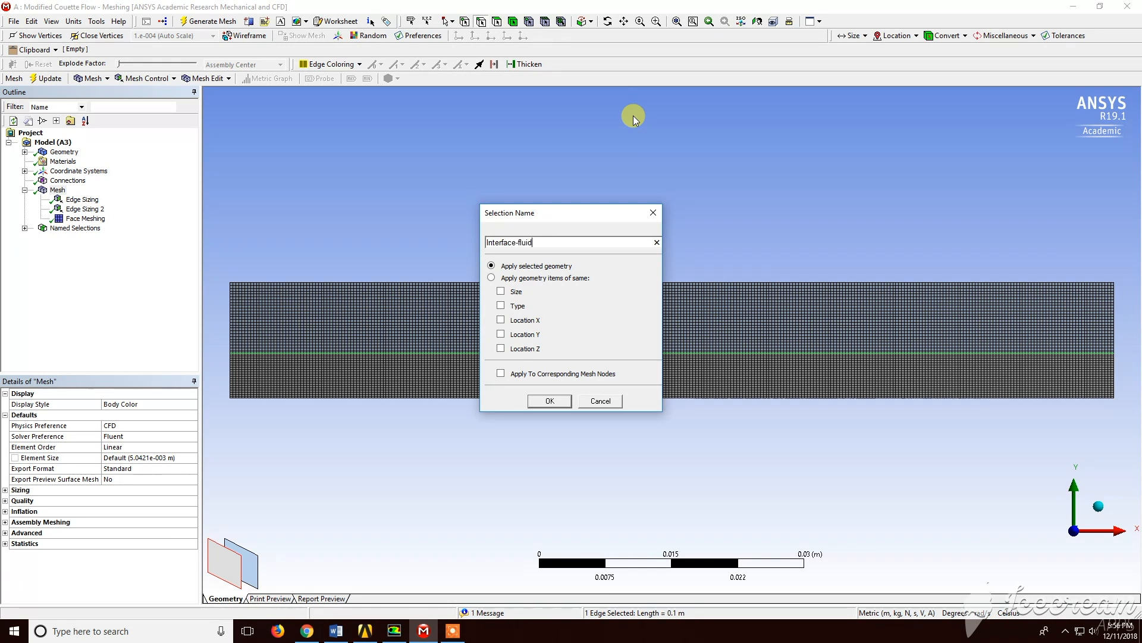
pyautogui.press('Return')
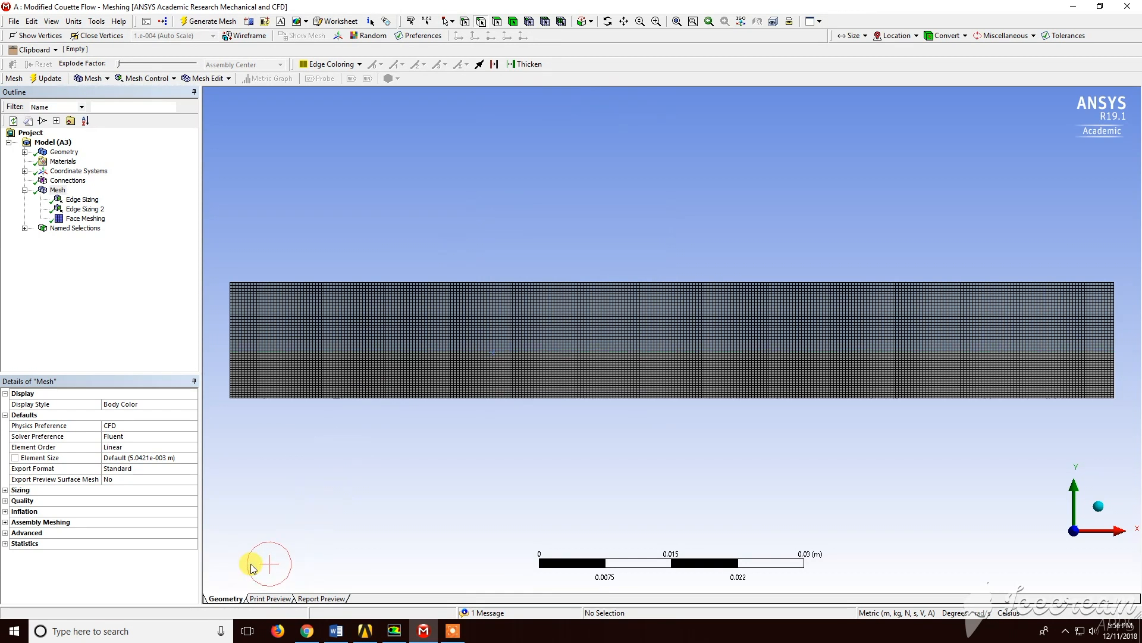
# Create a named selection Interface-fluid2 for the shared interface edge between the two bodies
pyautogui.click(354, 355)
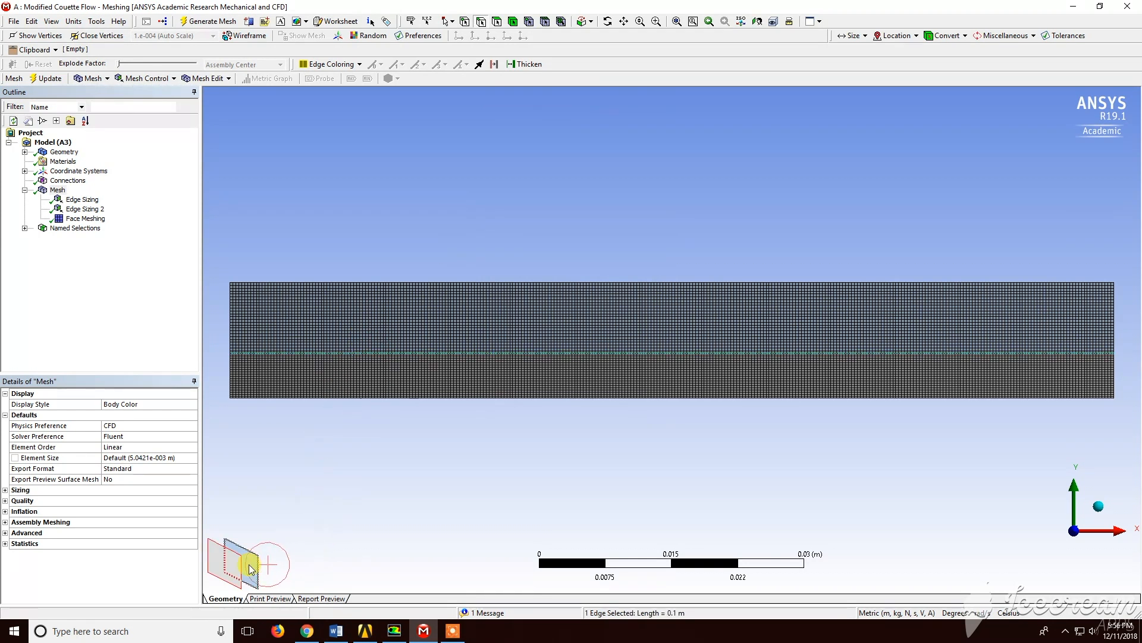
pyautogui.rightClick(389, 352)
pyautogui.click(420, 322)
pyautogui.press('BackSpace')
pyautogui.write('Interface')
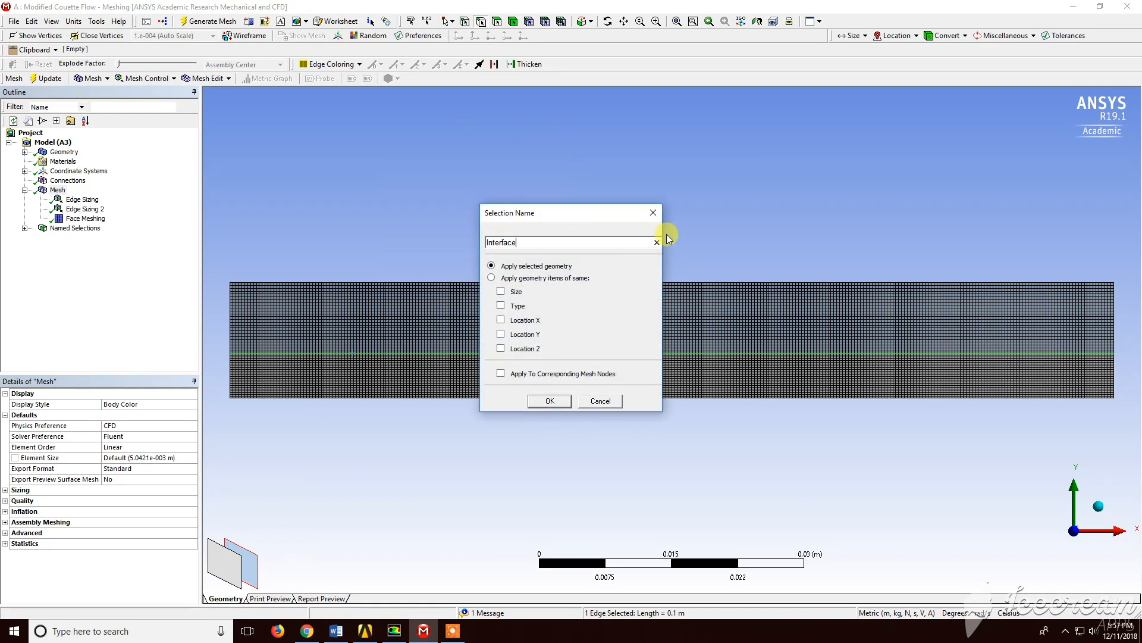
pyautogui.write('-fluid2')
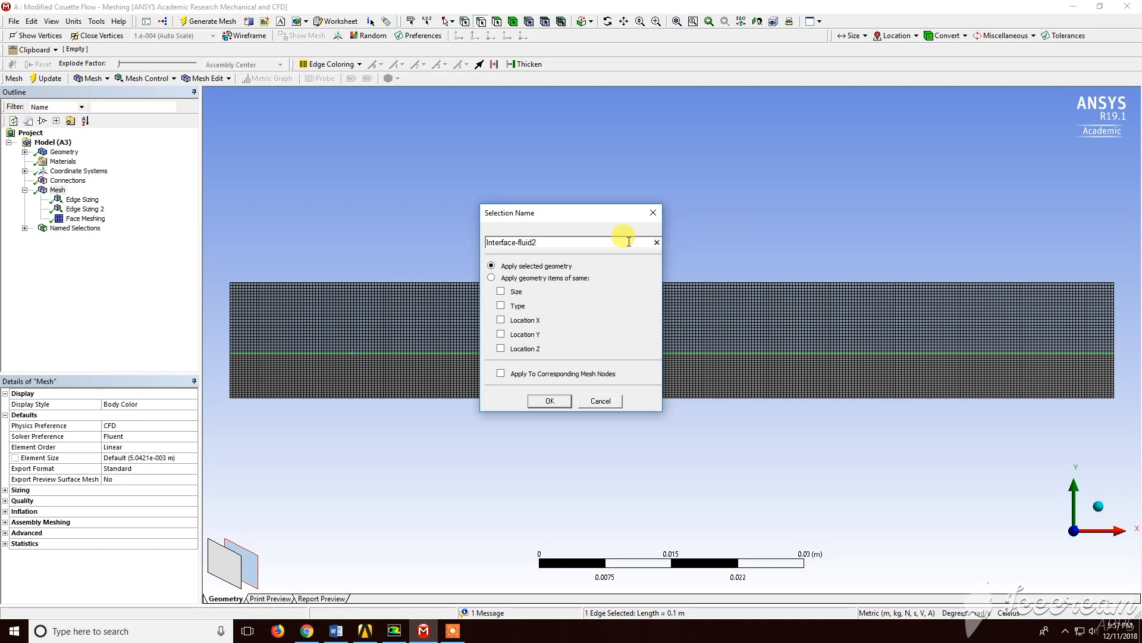
pyautogui.click(549, 400)
pyautogui.click(551, 402)
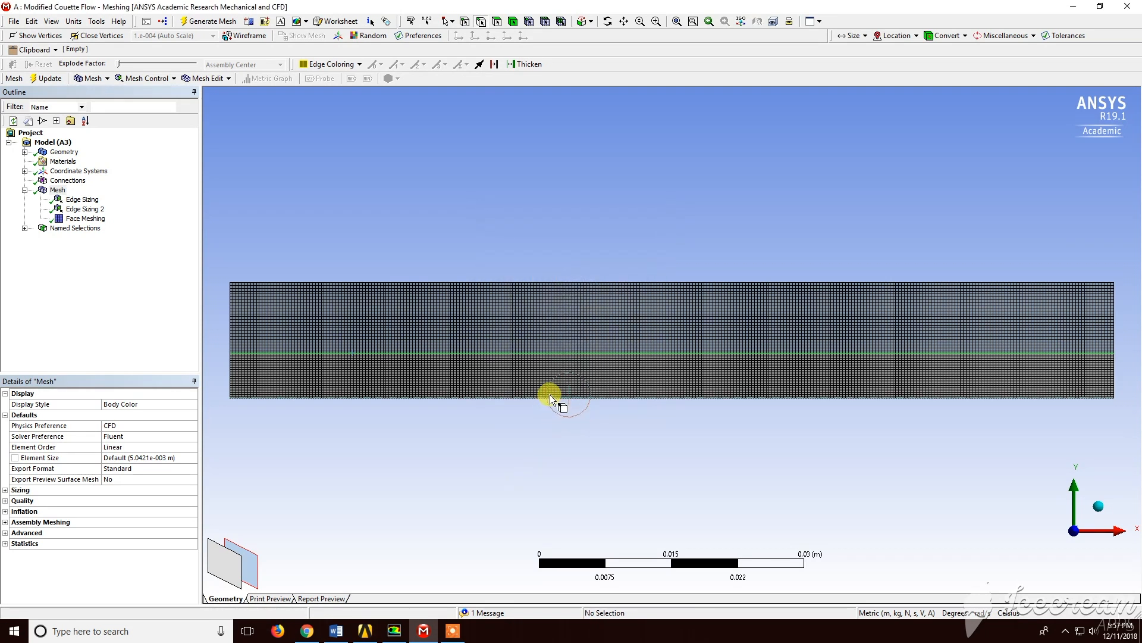
# Switch to face selection and create a named selection Fluid2 for the upper body
pyautogui.click(497, 21)
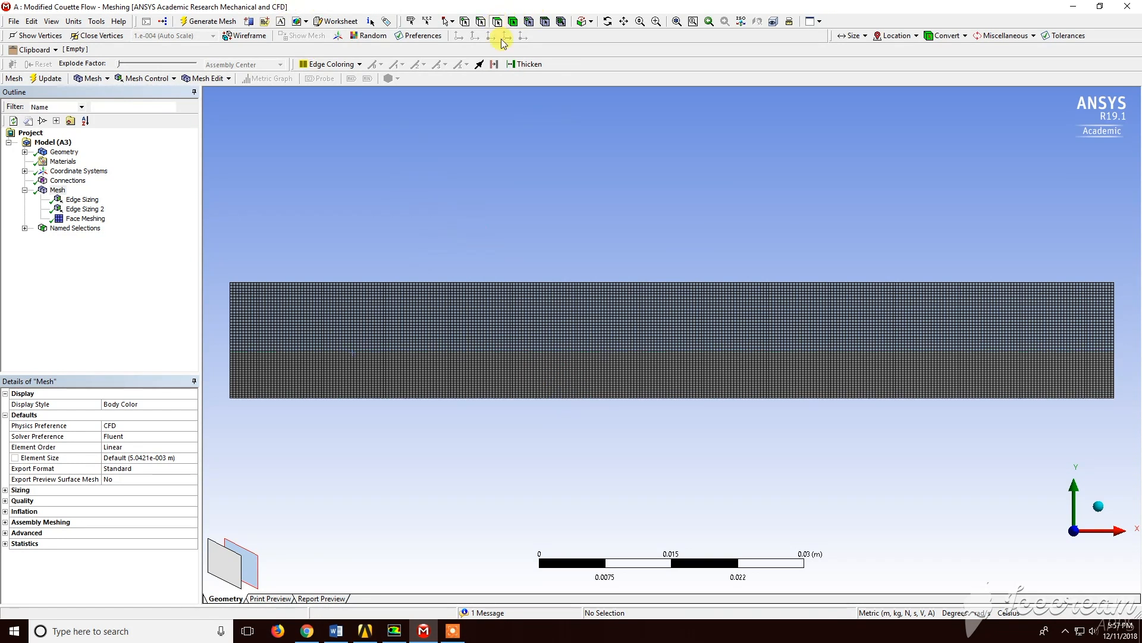
pyautogui.click(555, 302)
pyautogui.rightClick(555, 301)
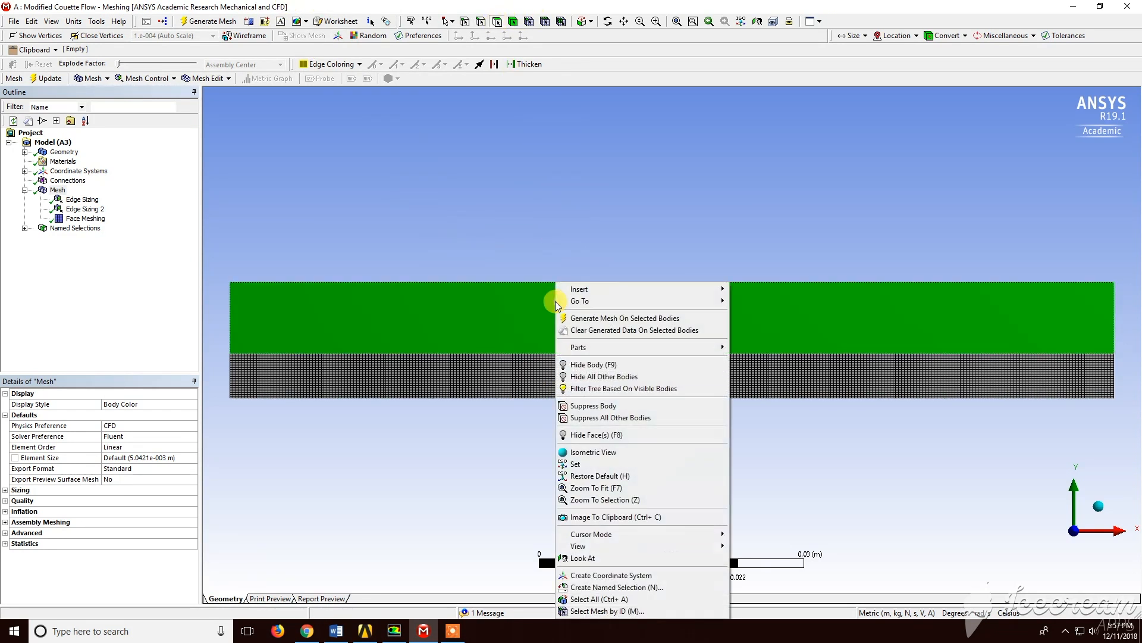
pyautogui.click(659, 587)
pyautogui.write('Fluid2')
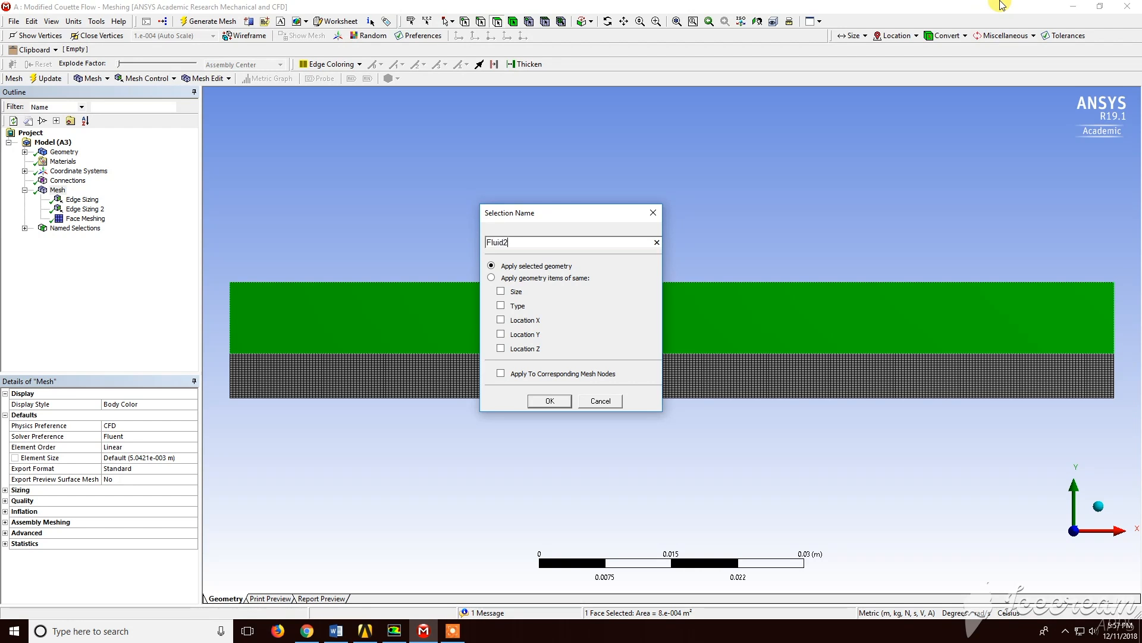
pyautogui.click(551, 400)
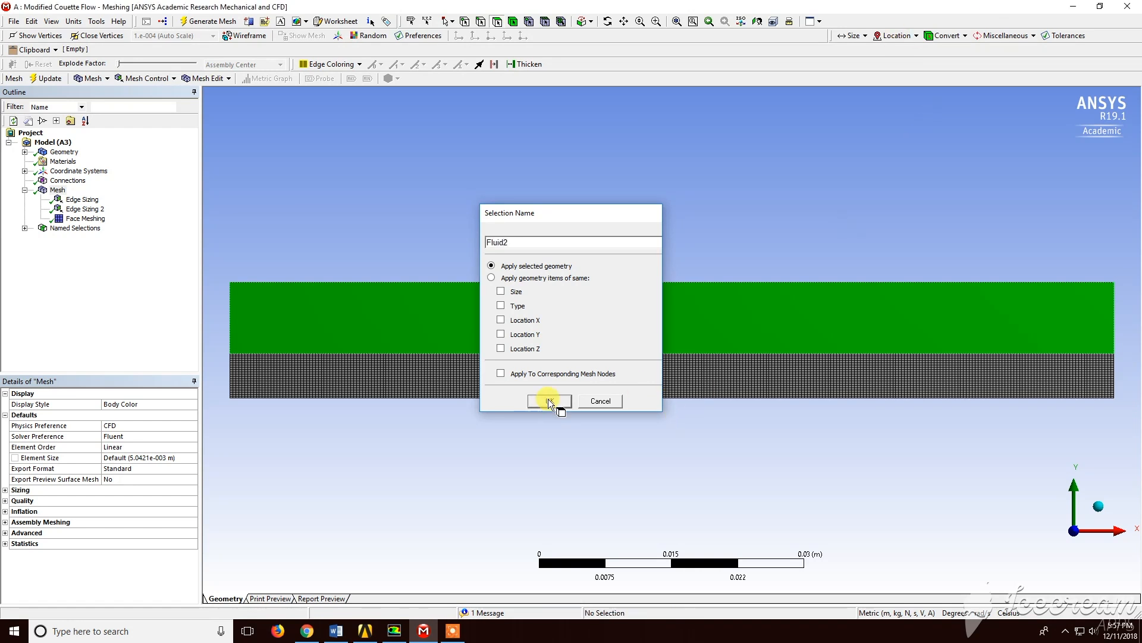
# Create a named selection Fluid1 for the lower body face
pyautogui.click(438, 373)
pyautogui.rightClick(438, 372)
pyautogui.click(515, 341)
pyautogui.write('Fluid1')
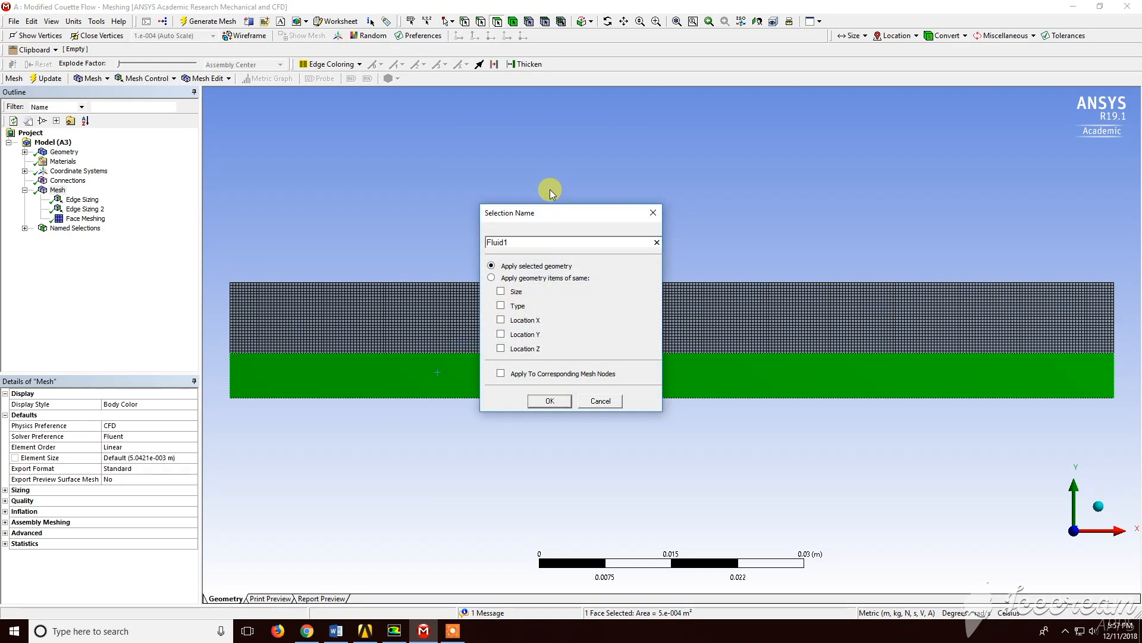
pyautogui.press('Return')
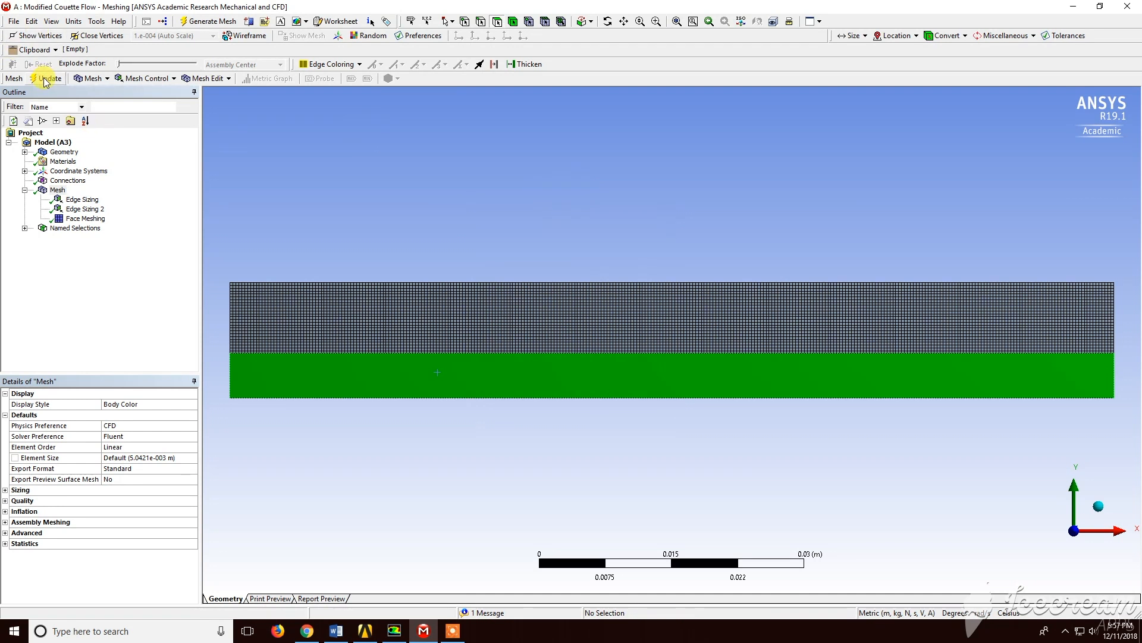
# Update the mesh for Fluent and close the meshing window
pyautogui.click(46, 79)
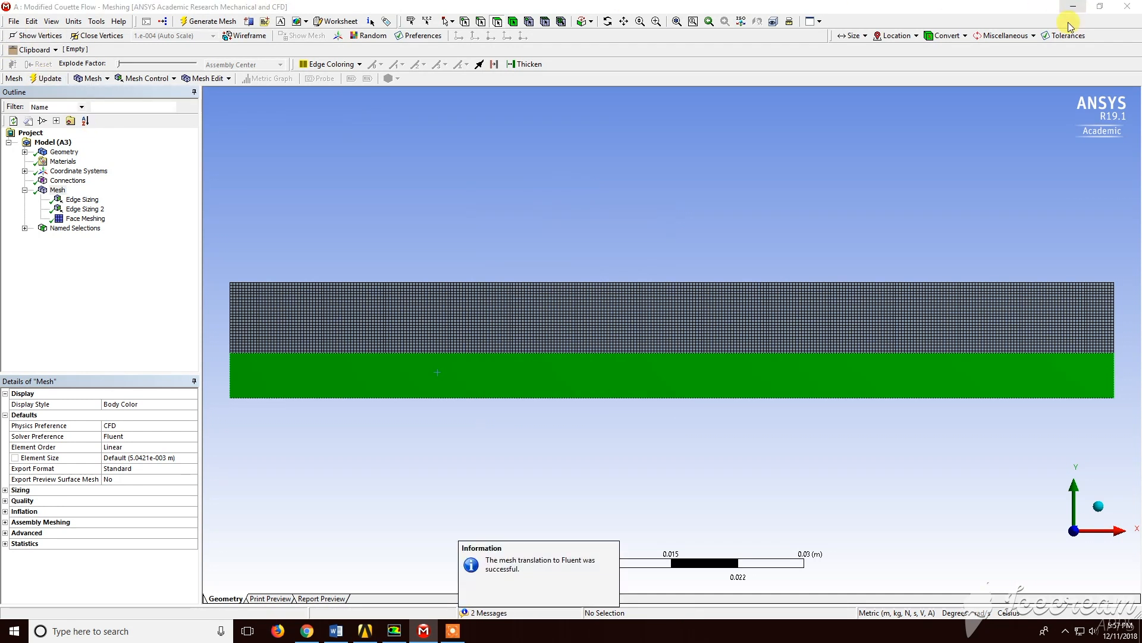
pyautogui.click(1122, 9)
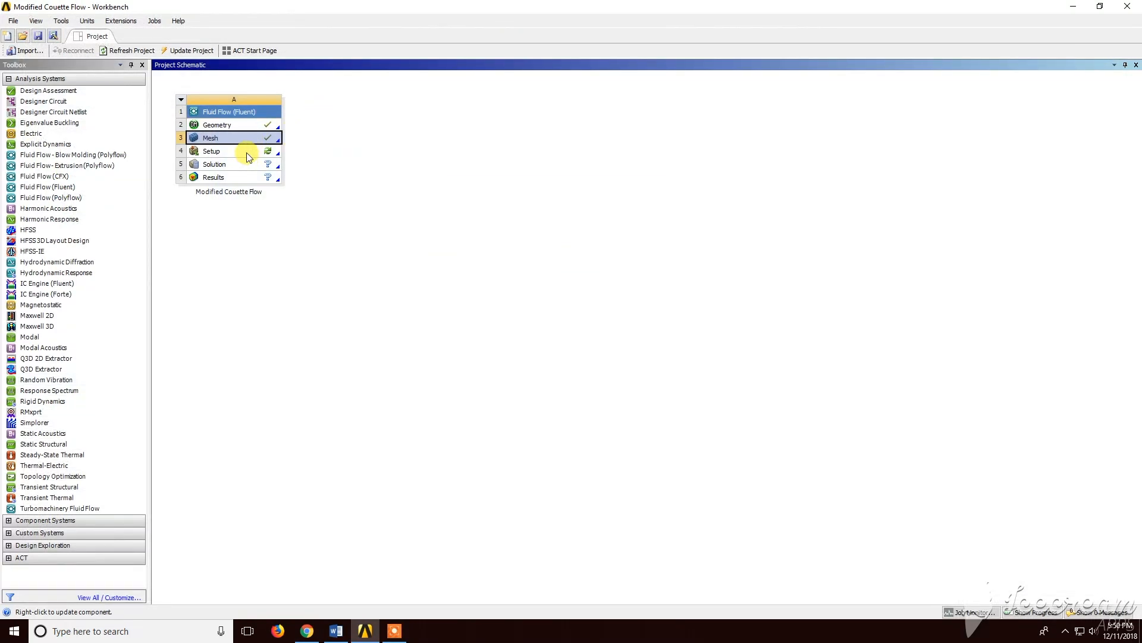
# Launch Fluent by editing the Setup cell of the Fluid Flow system
pyautogui.rightClick(248, 154)
pyautogui.click(298, 162)
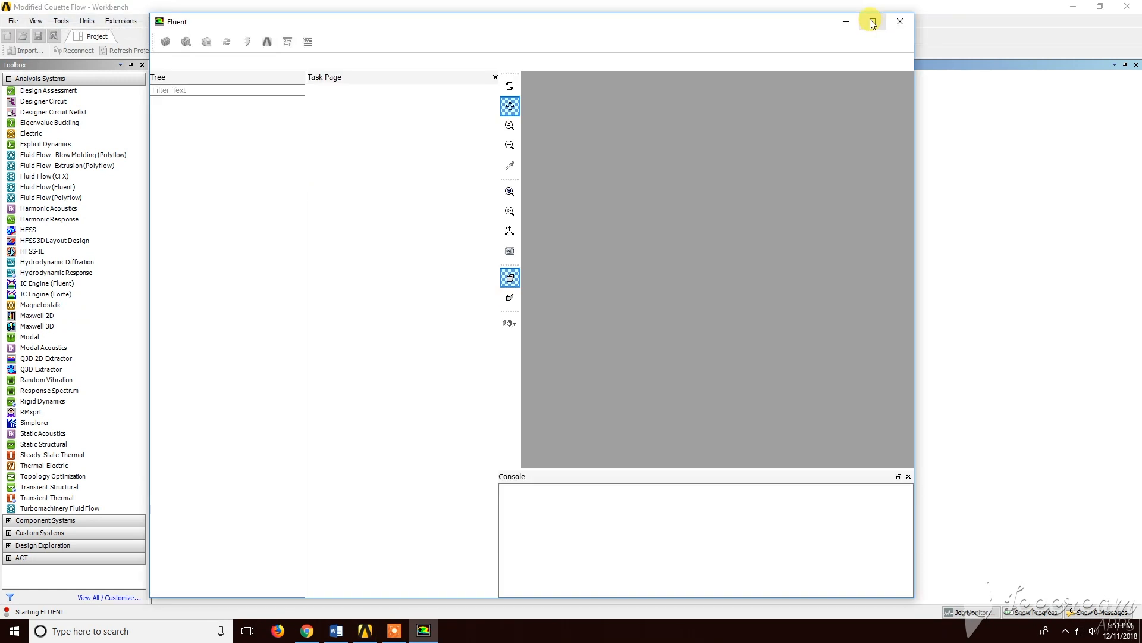
pyautogui.click(870, 20)
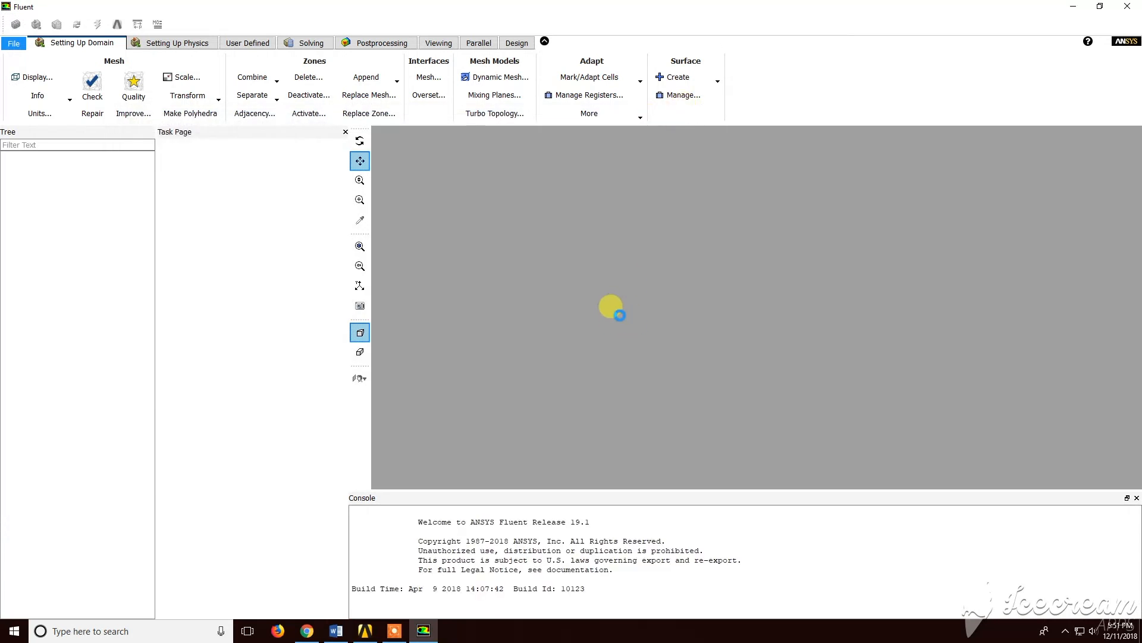
pyautogui.click(203, 245)
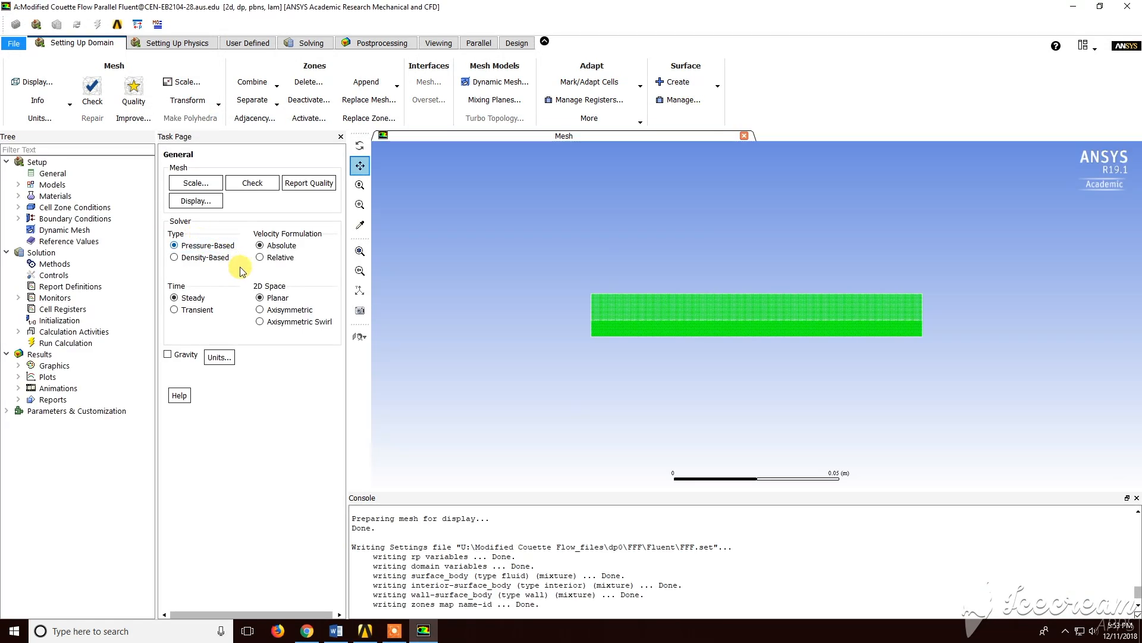
# Review the steady, planar general solver settings and the Models list
pyautogui.click(194, 298)
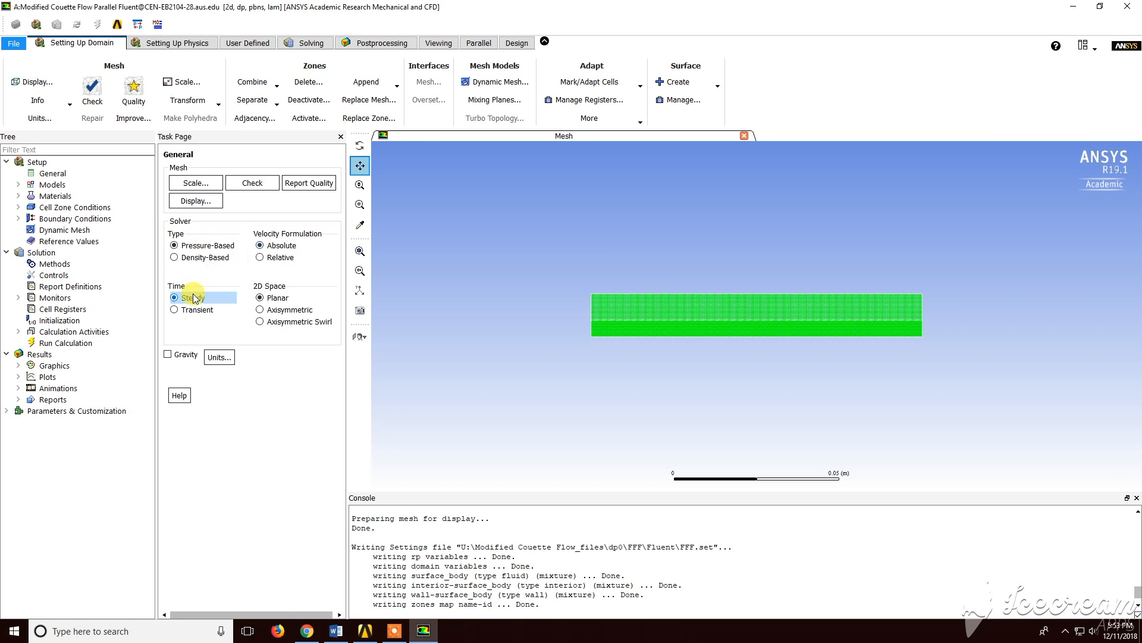
pyautogui.click(280, 299)
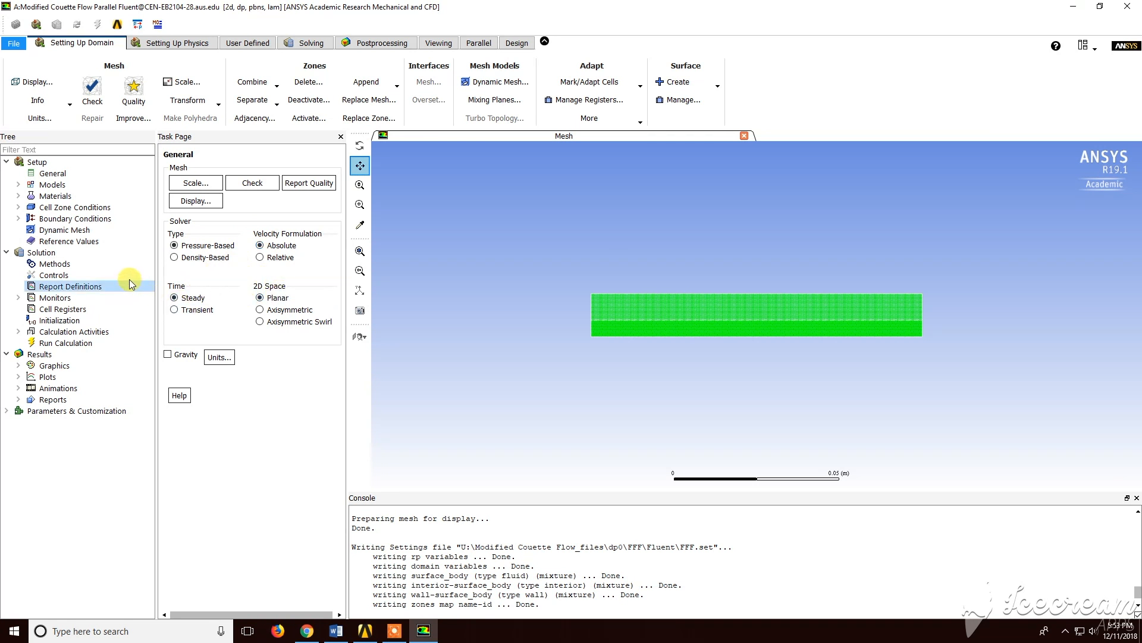
pyautogui.doubleClick(56, 185)
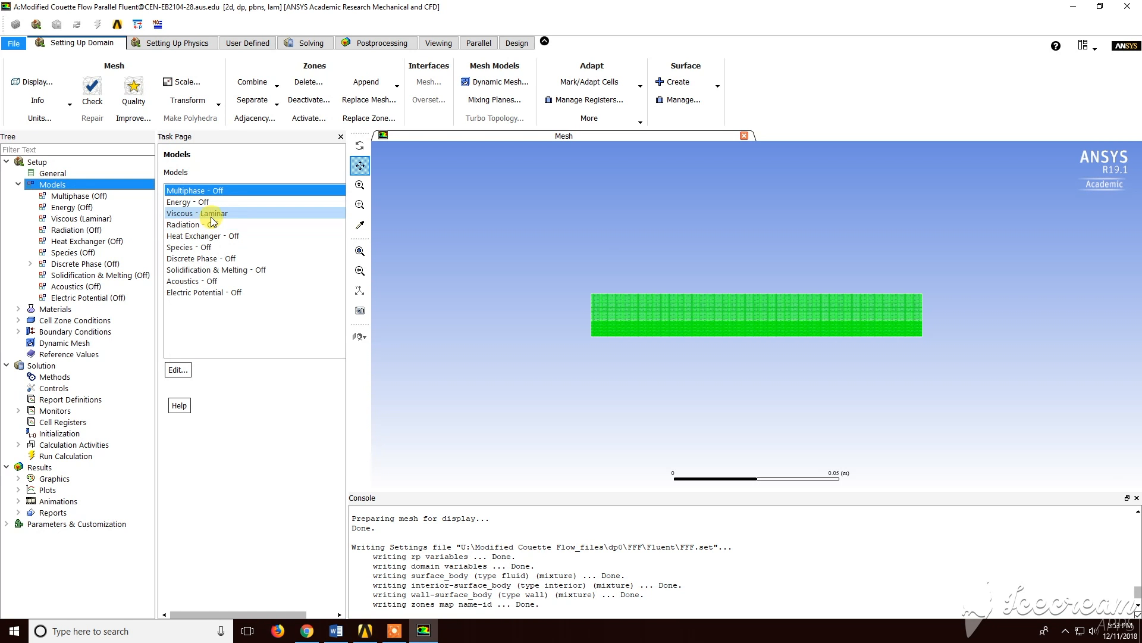
# Open the air material and copy air from the Fluent materials database into the case
pyautogui.click(54, 308)
pyautogui.doubleClick(70, 314)
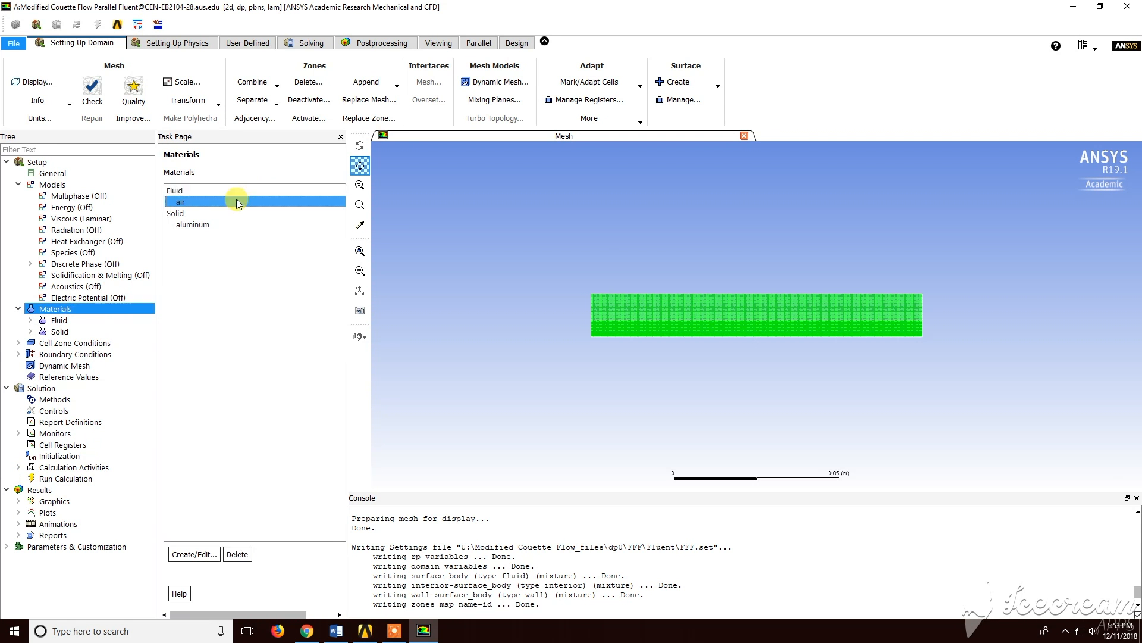
pyautogui.doubleClick(238, 189)
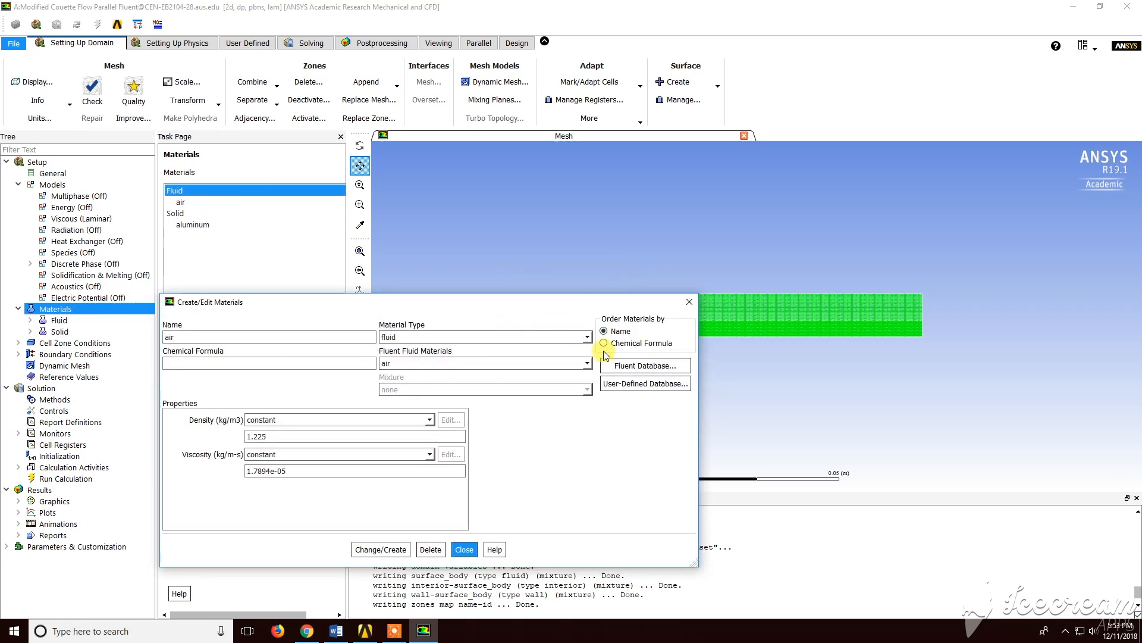
pyautogui.click(637, 365)
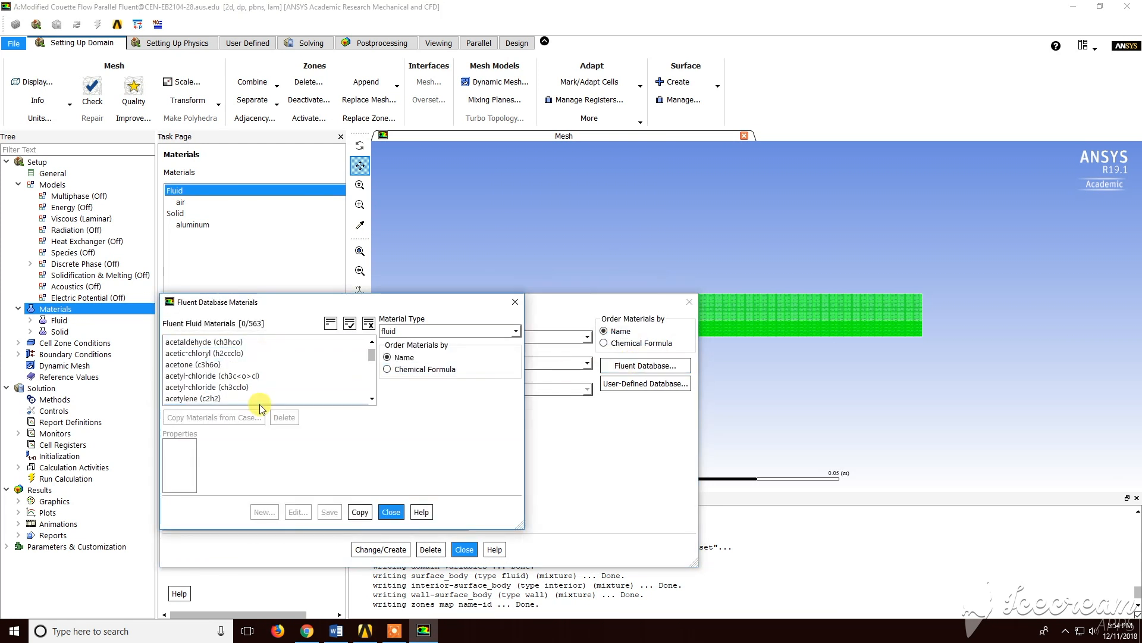
pyautogui.click(358, 343)
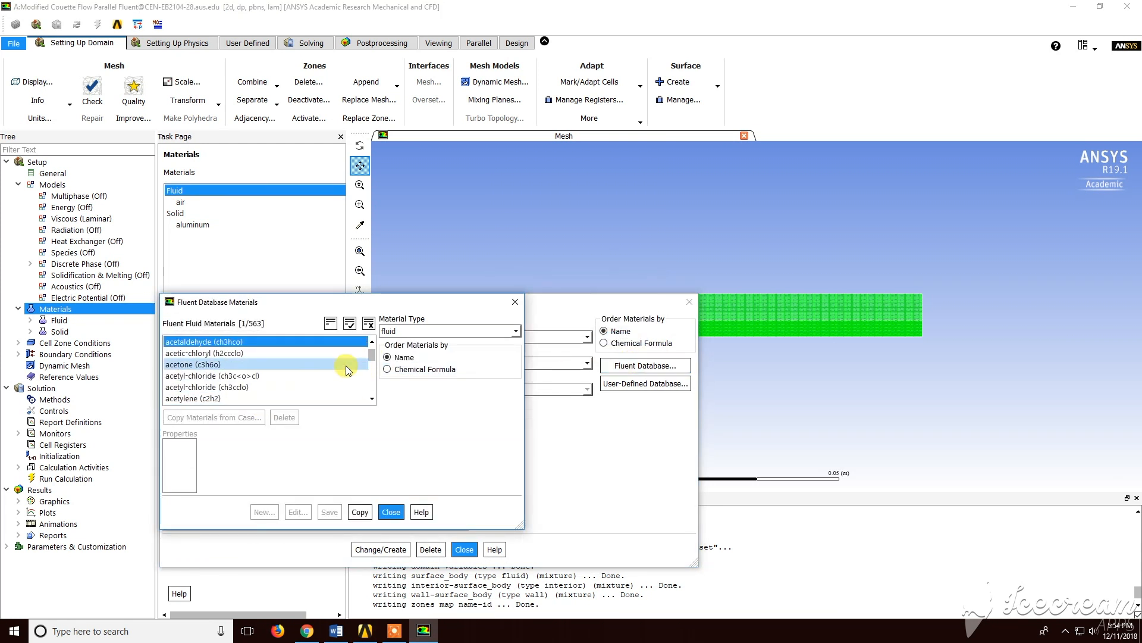
pyautogui.press('a')
pyautogui.press('i')
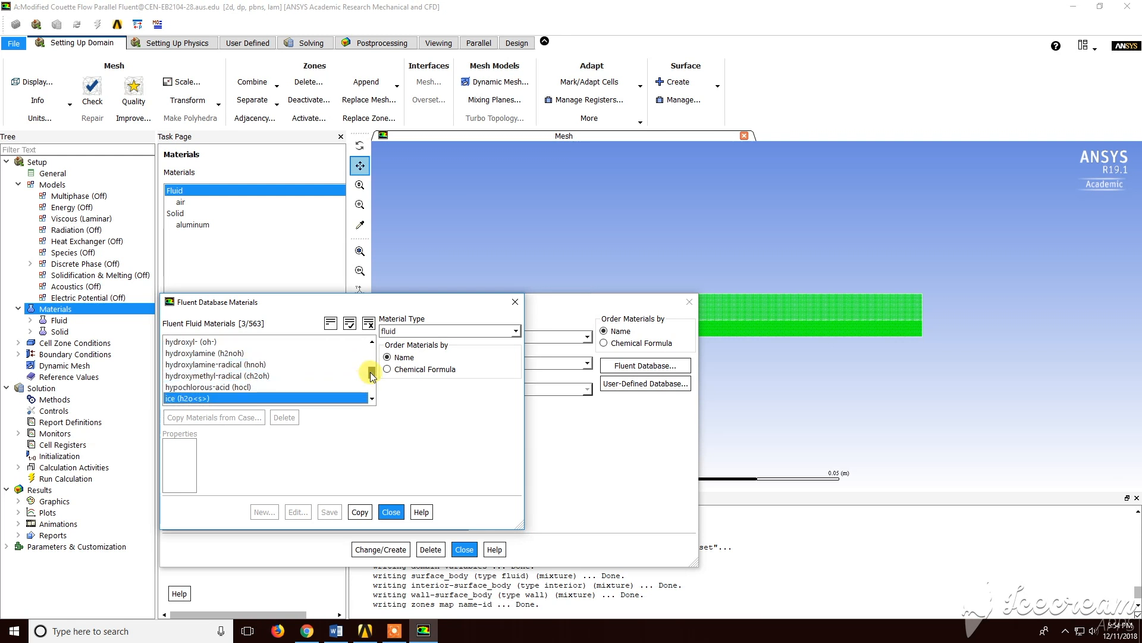
pyautogui.moveTo(372, 370); pyautogui.dragTo(372, 345)
pyautogui.click(343, 364)
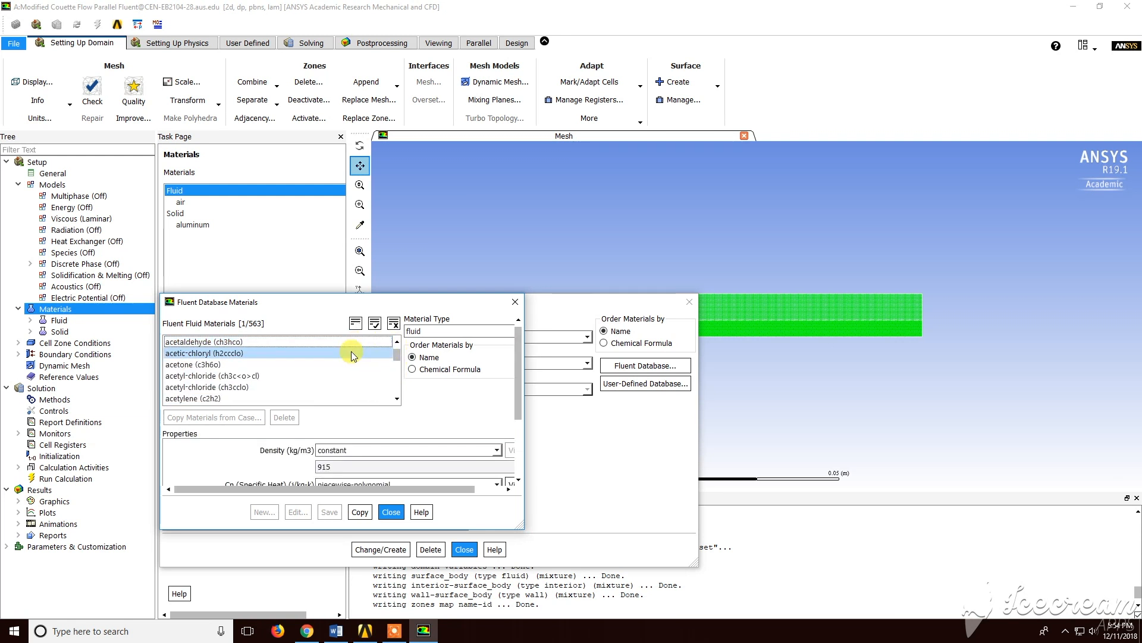
pyautogui.scroll(-2, 343, 364)
pyautogui.click(291, 341)
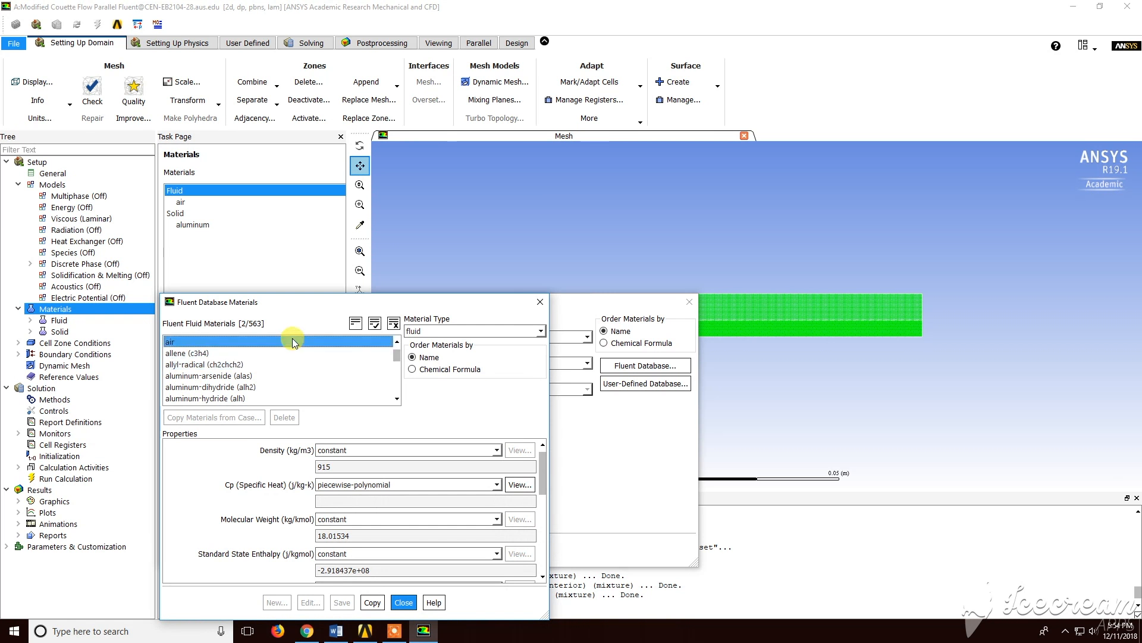
pyautogui.click(382, 602)
pyautogui.click(256, 367)
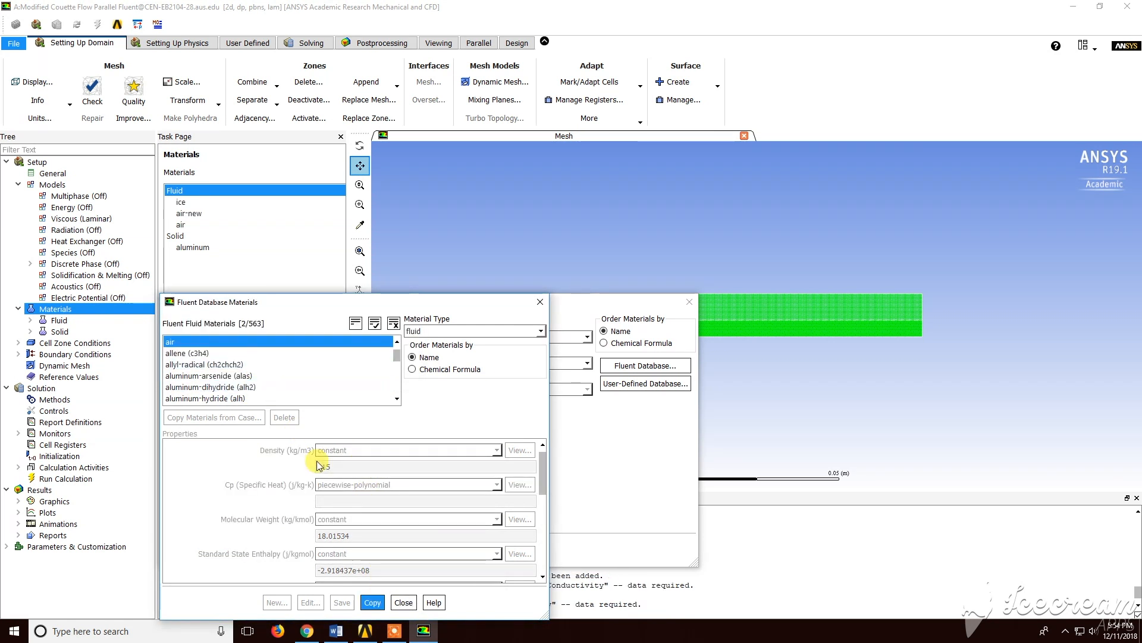
pyautogui.click(403, 601)
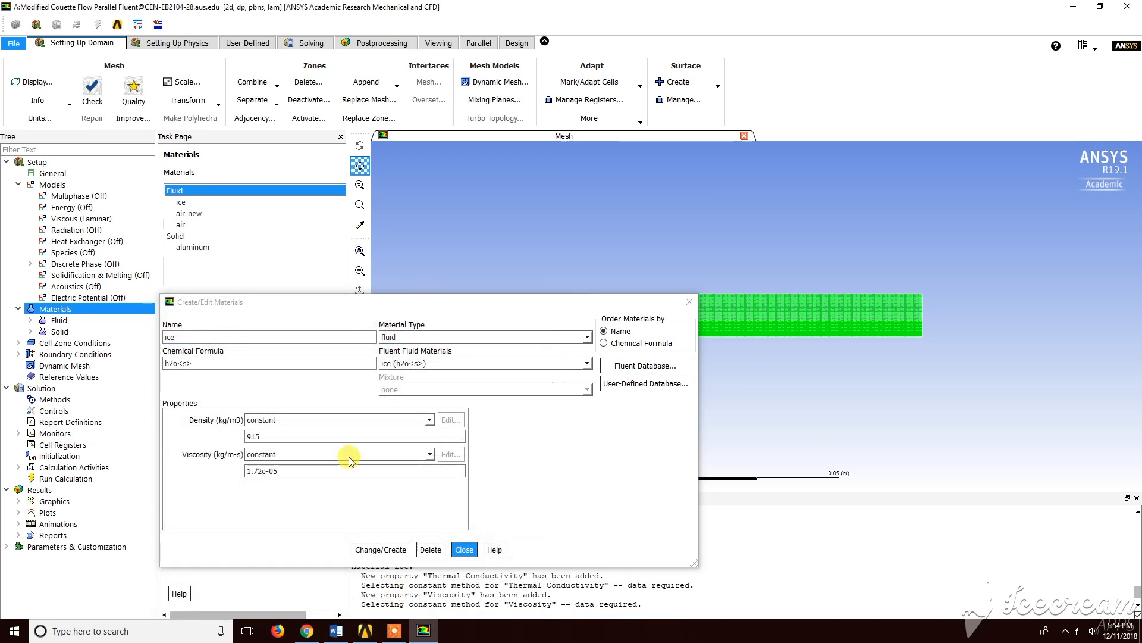
# Delete the ice material that was copied along with air
pyautogui.click(689, 301)
pyautogui.doubleClick(176, 202)
pyautogui.click(430, 549)
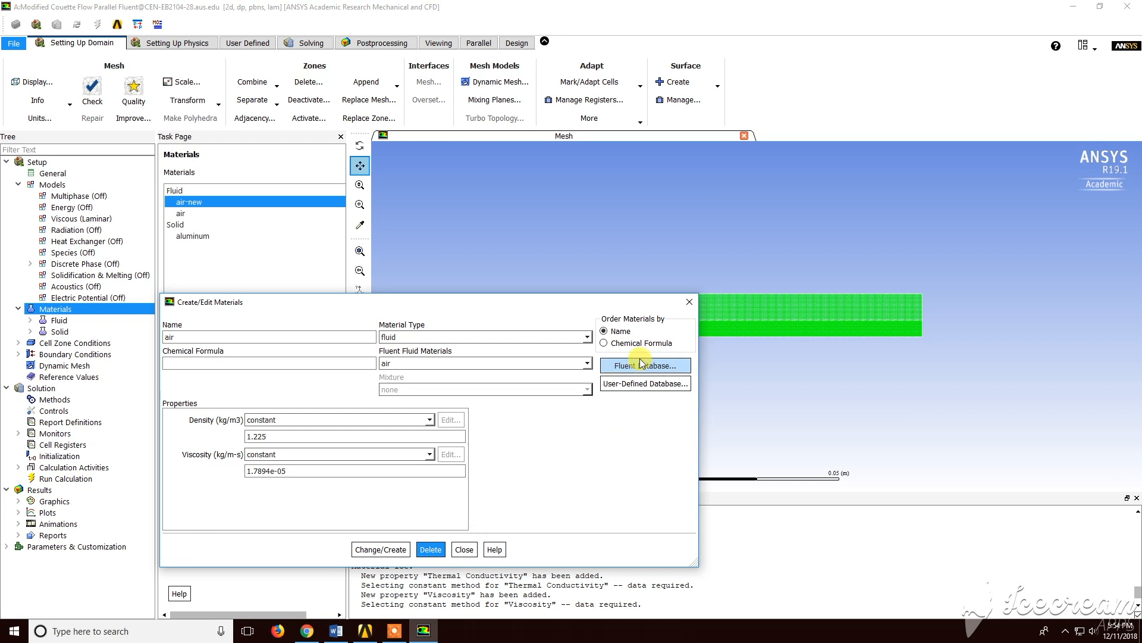
# Set the air material's density to 1000 kg/m3 and viscosity to 1 kg/m-s and apply the change
pyautogui.click(689, 303)
pyautogui.doubleClick(202, 213)
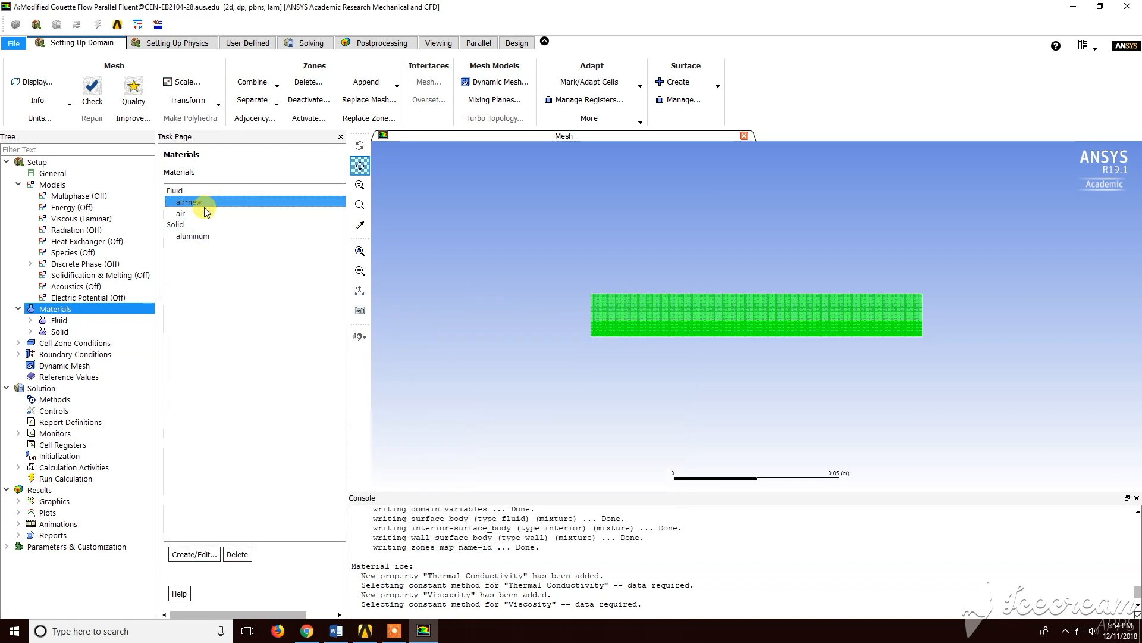
pyautogui.click(262, 437)
pyautogui.write('1000')
pyautogui.click(334, 470)
pyautogui.doubleClick(334, 470)
pyautogui.write('1')
pyautogui.click(397, 550)
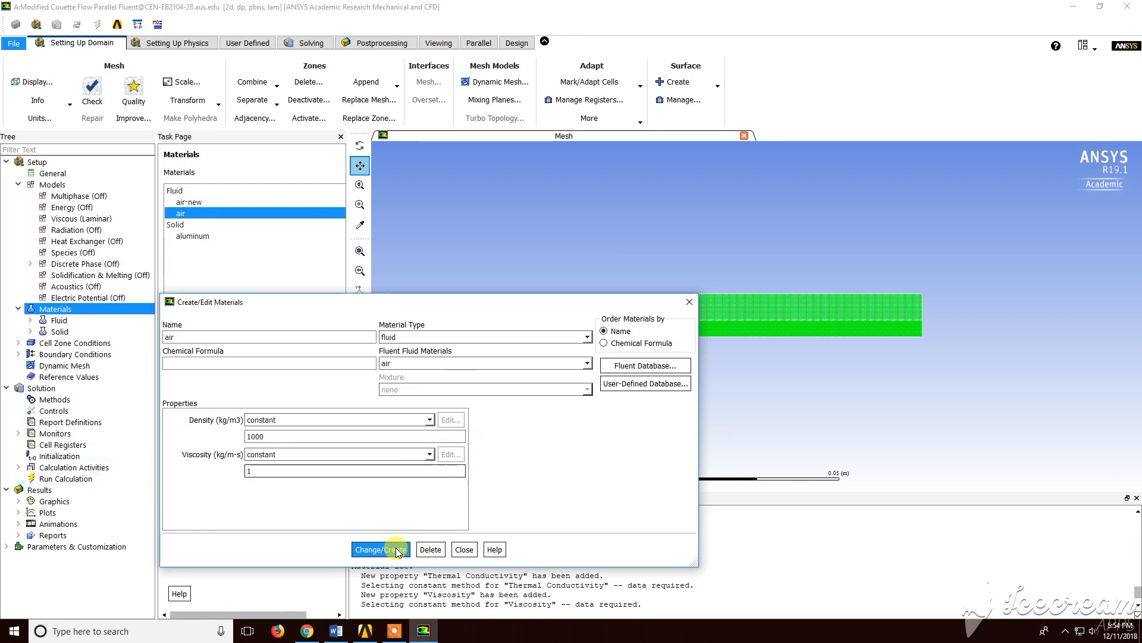
pyautogui.click(463, 549)
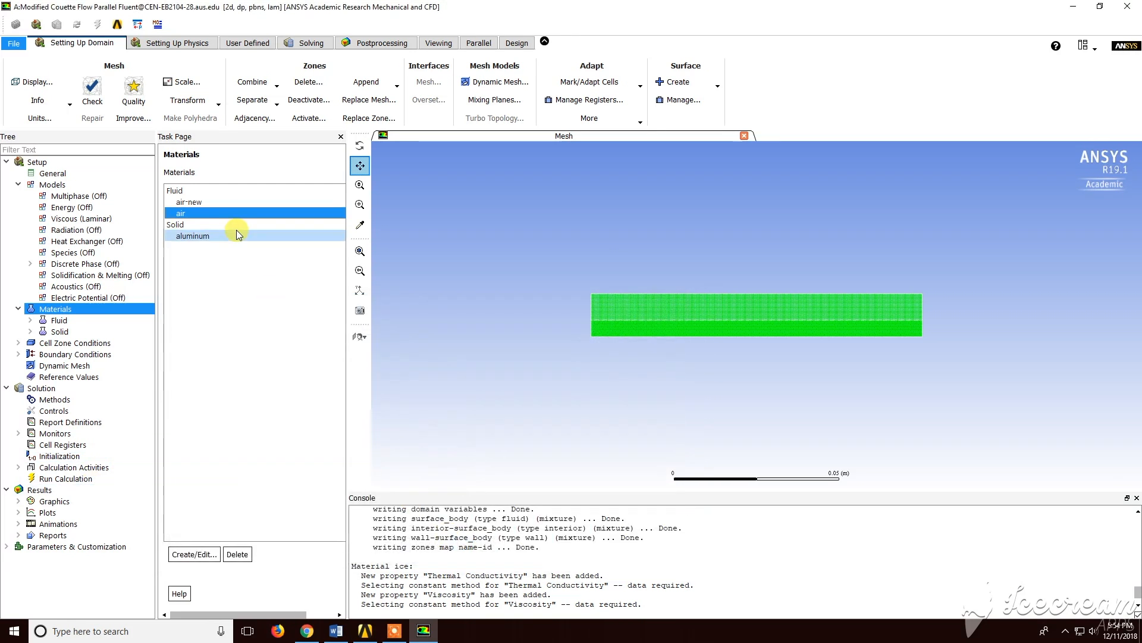
# Set the air-new material's density to 800 kg/m3 and viscosity to 2 kg/m-s and apply the change
pyautogui.doubleClick(225, 201)
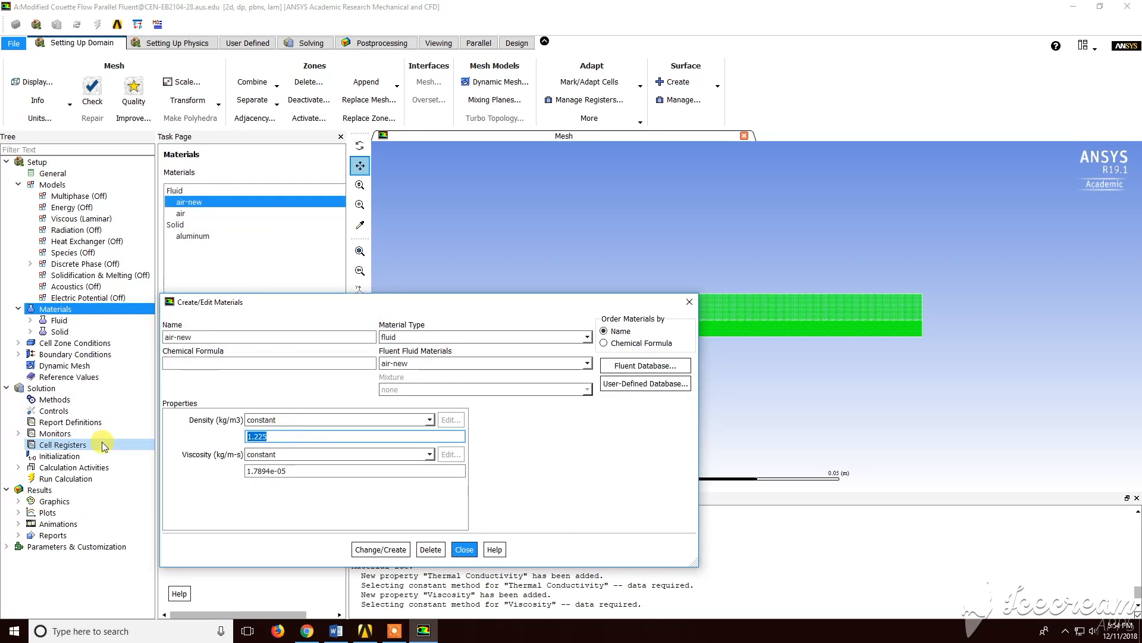
pyautogui.write('800')
pyautogui.press('Tab')
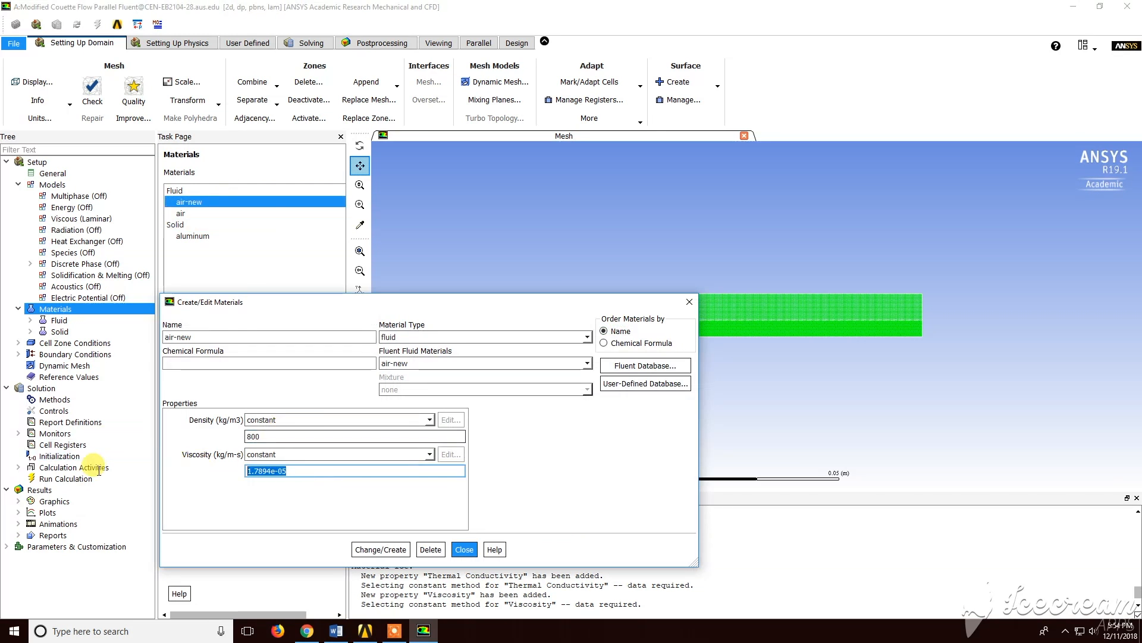
pyautogui.write('2')
pyautogui.click(381, 549)
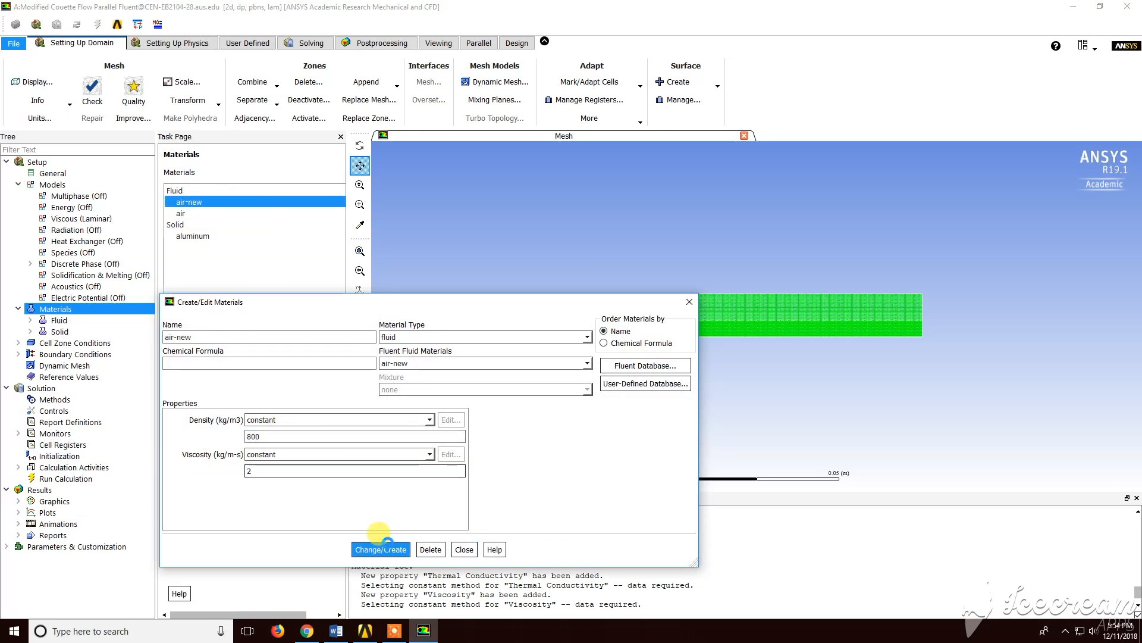
pyautogui.click(465, 549)
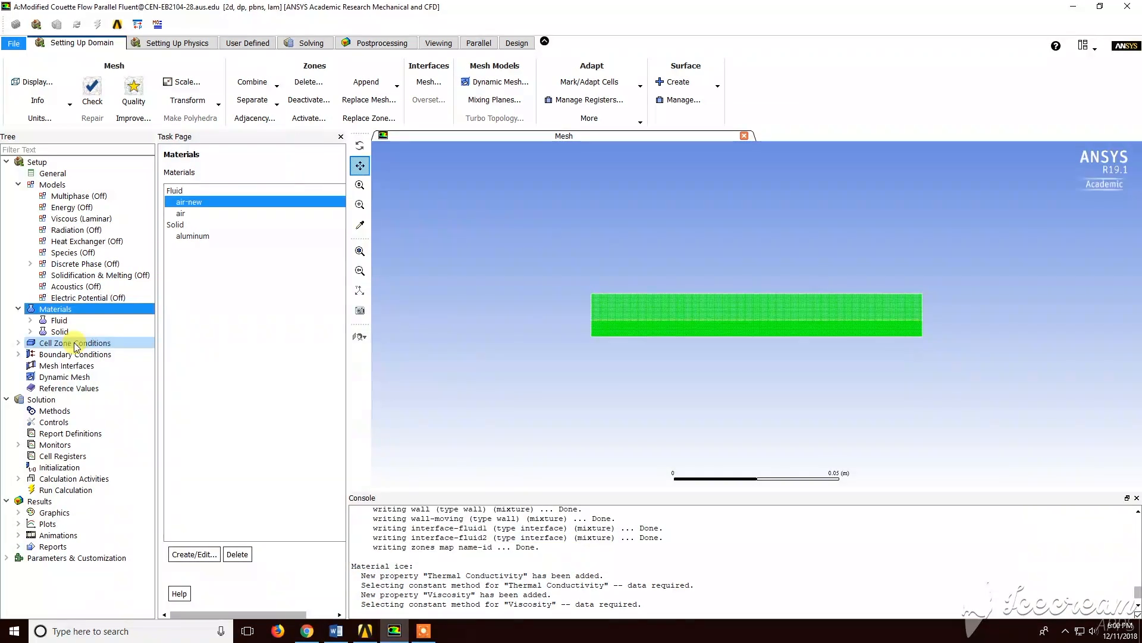
# Assign the air material to the fluid1 cell zone
pyautogui.doubleClick(76, 343)
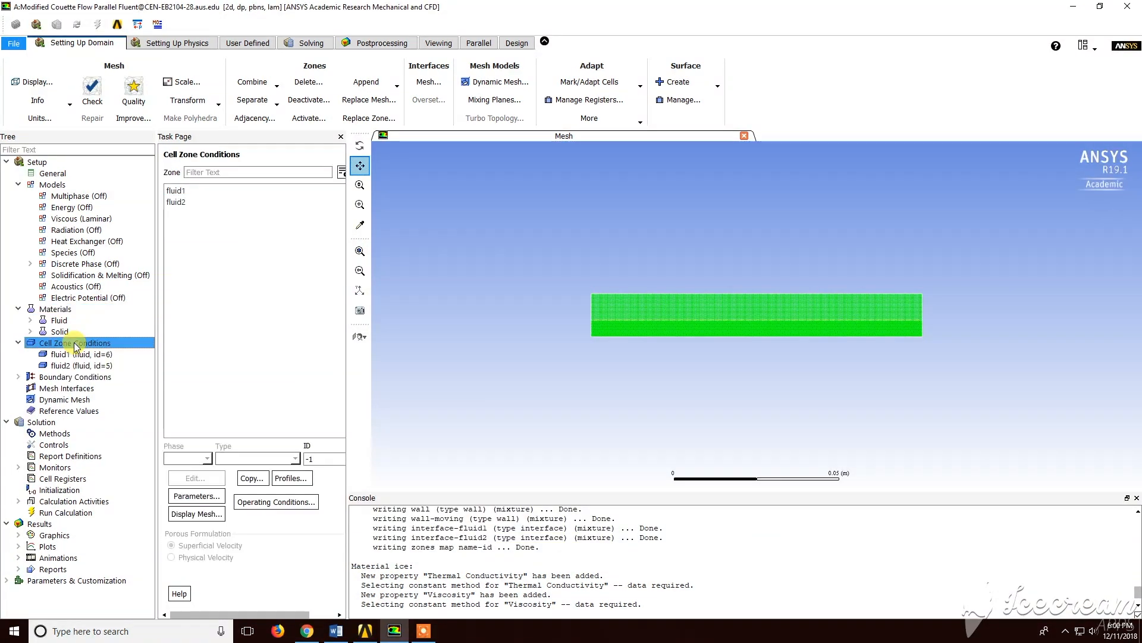
pyautogui.doubleClick(241, 189)
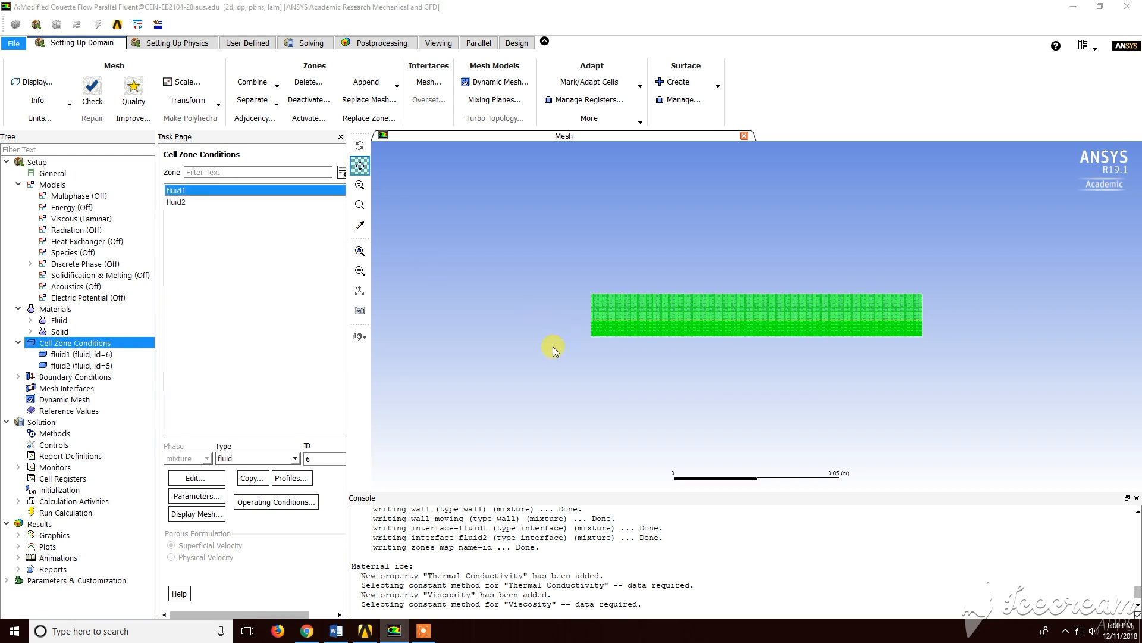
pyautogui.click(316, 350)
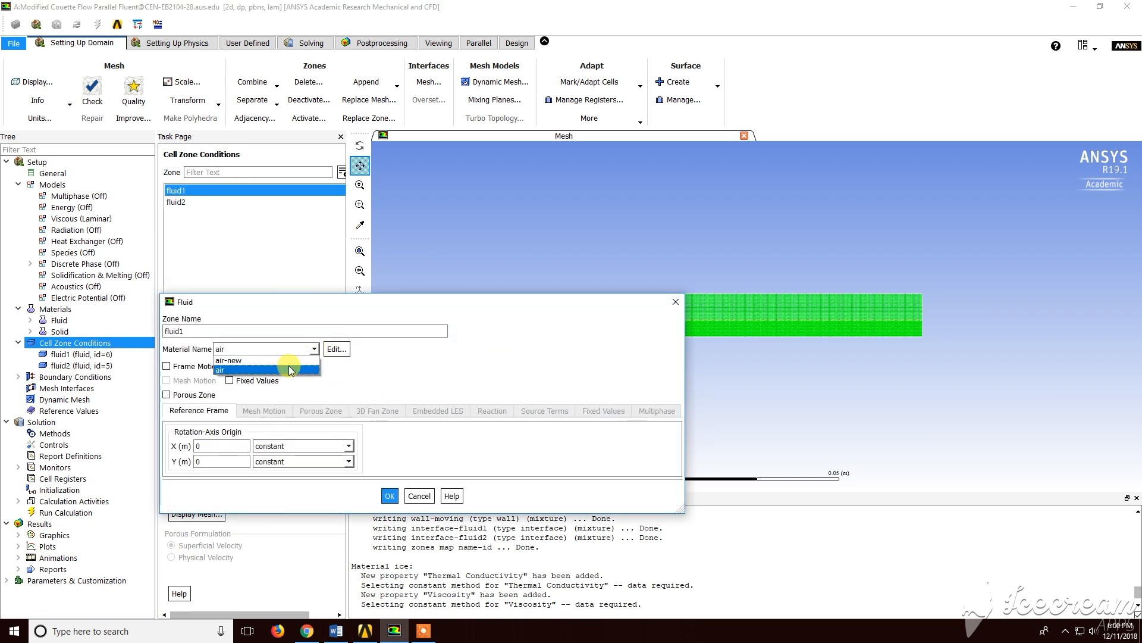
pyautogui.click(402, 466)
pyautogui.click(389, 495)
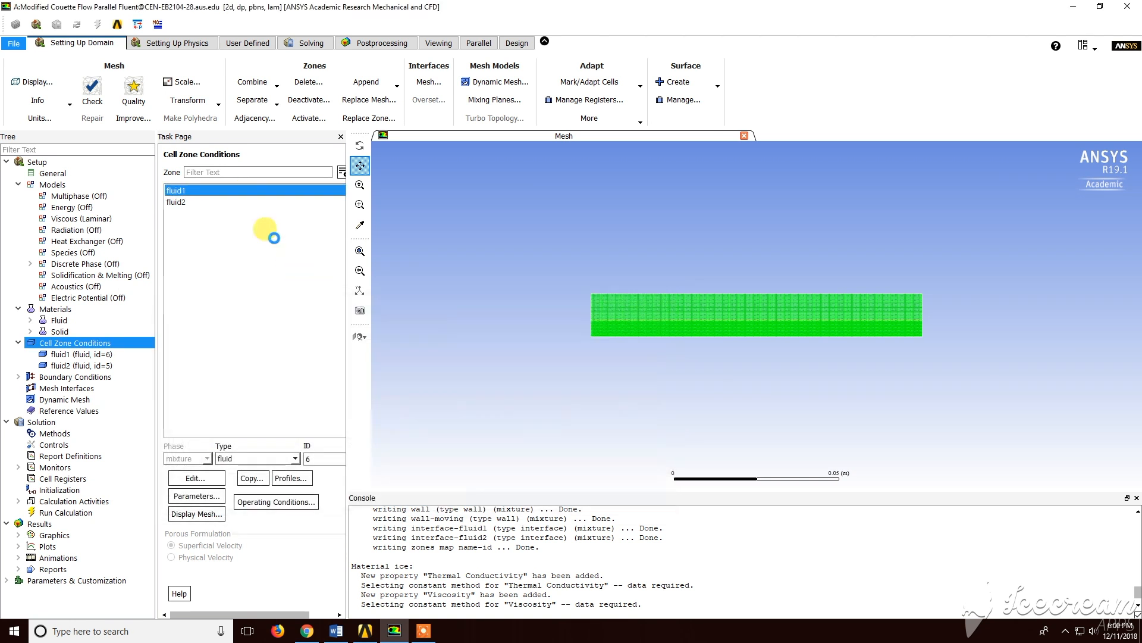
# Assign the air-new material to the fluid2 cell zone
pyautogui.click(284, 202)
pyautogui.doubleClick(283, 202)
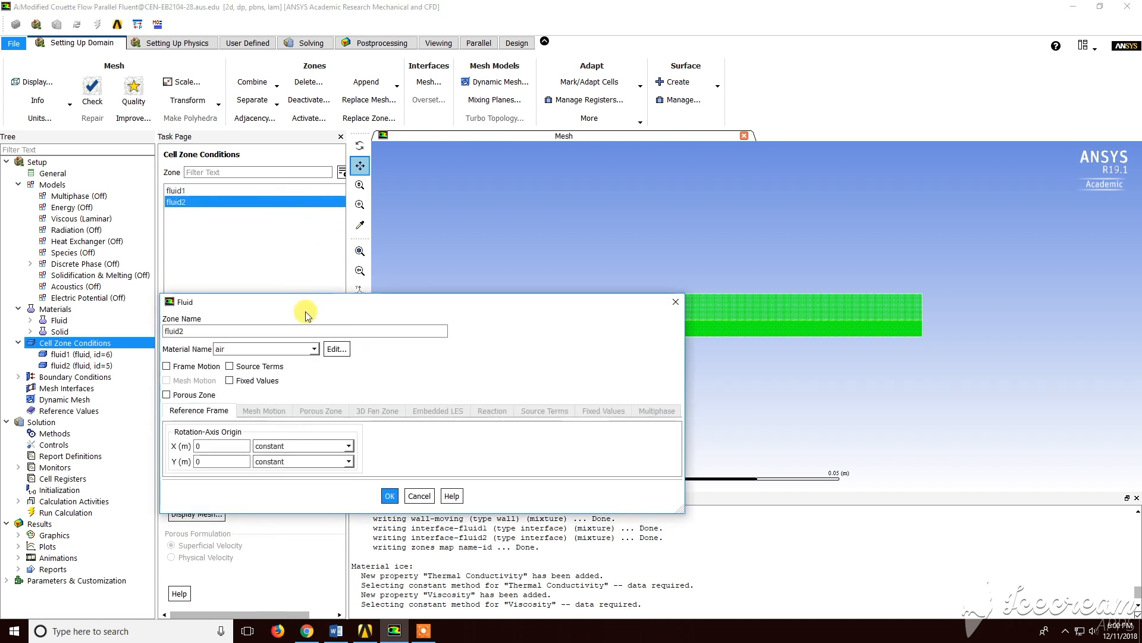
pyautogui.click(298, 349)
pyautogui.click(298, 360)
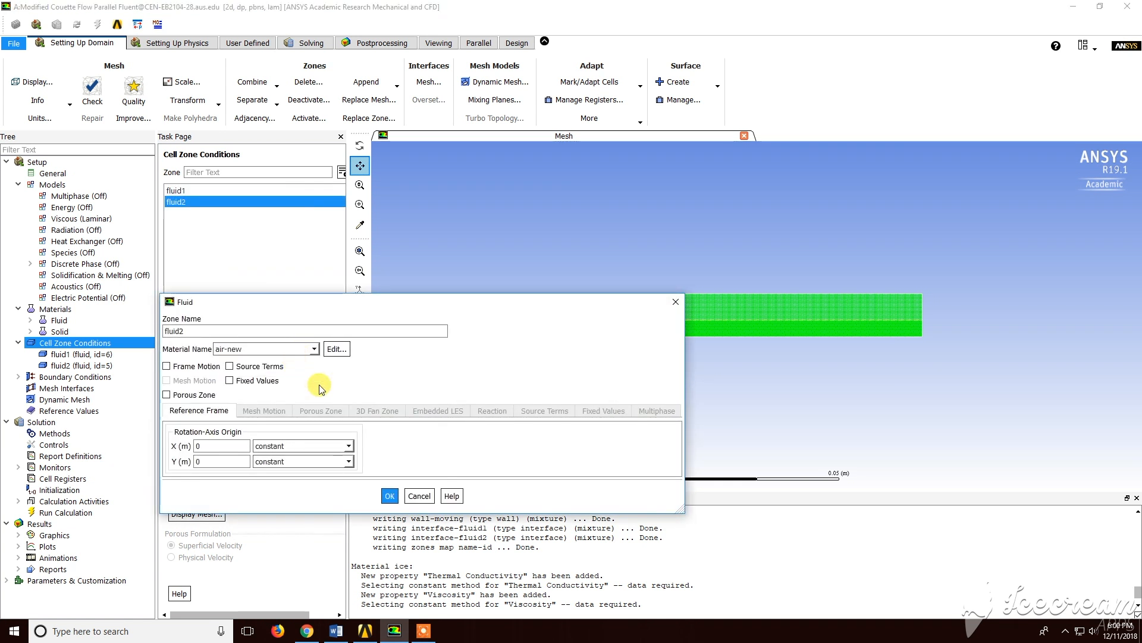
pyautogui.click(390, 496)
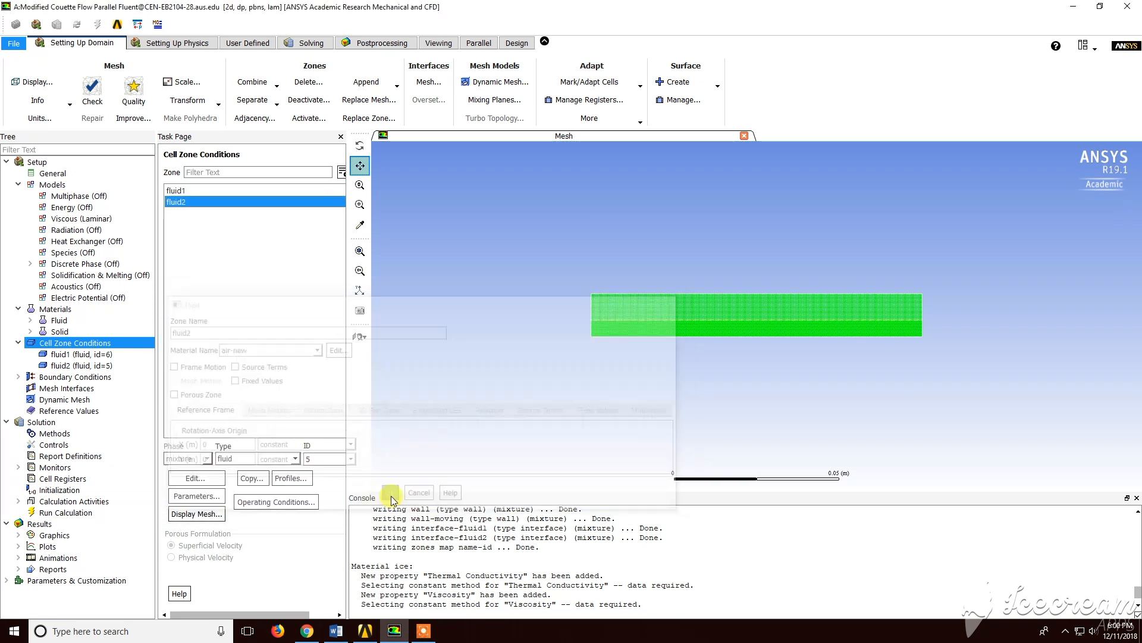
# Open the boundary conditions and change the periodic-a boundary type to interface
pyautogui.doubleClick(104, 377)
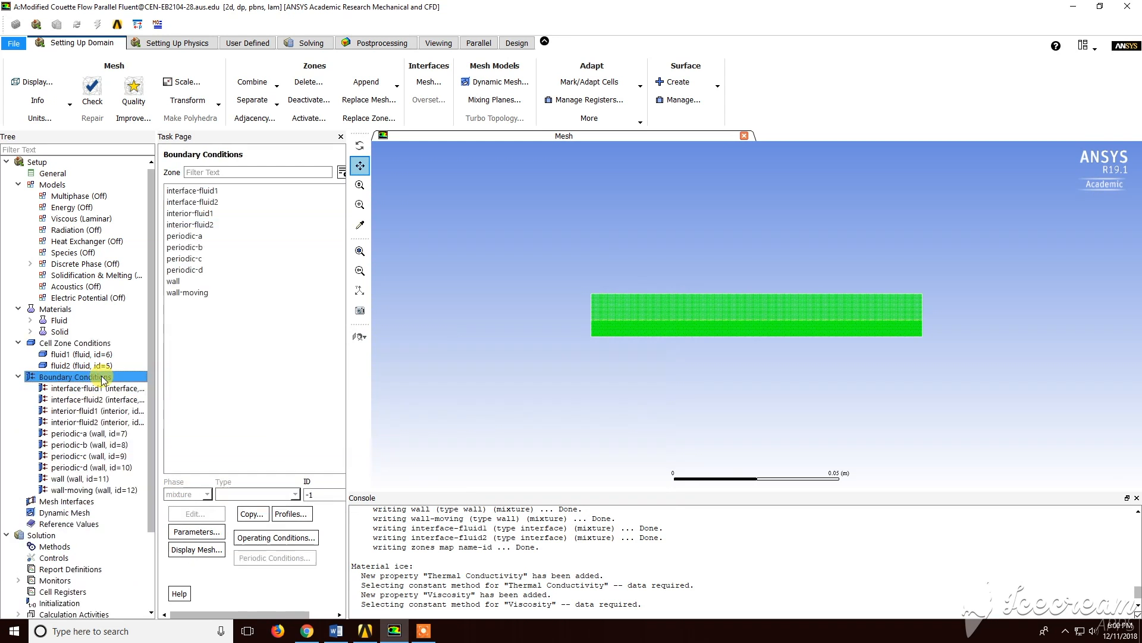
pyautogui.click(202, 191)
pyautogui.press('Down')
pyautogui.press('Down')
pyautogui.press('Down')
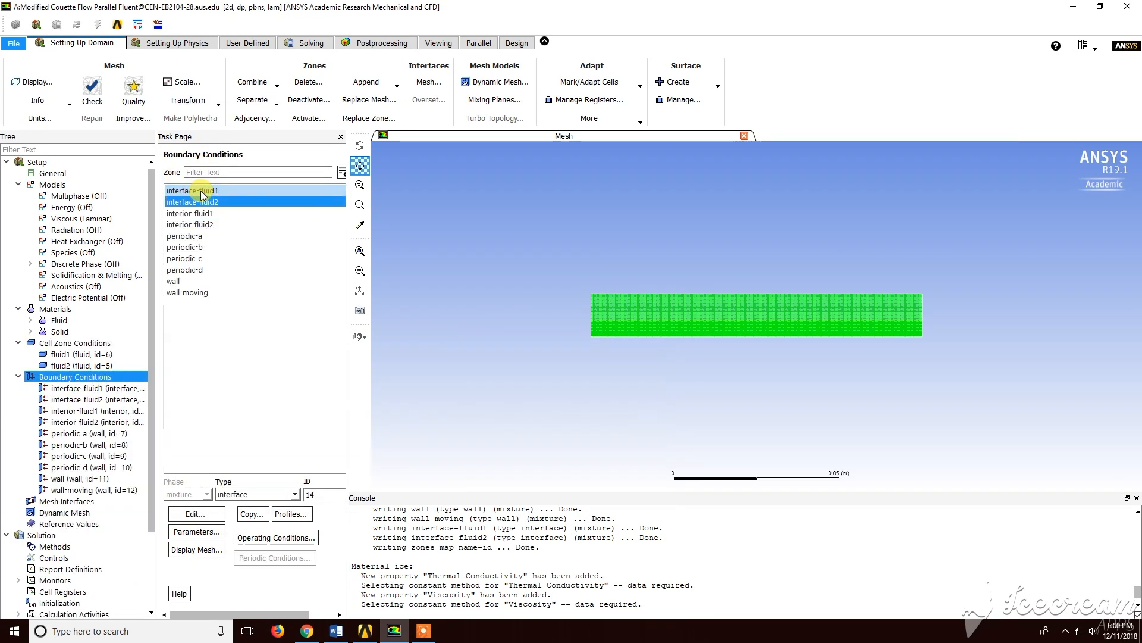
pyautogui.press('Down')
pyautogui.press('Down')
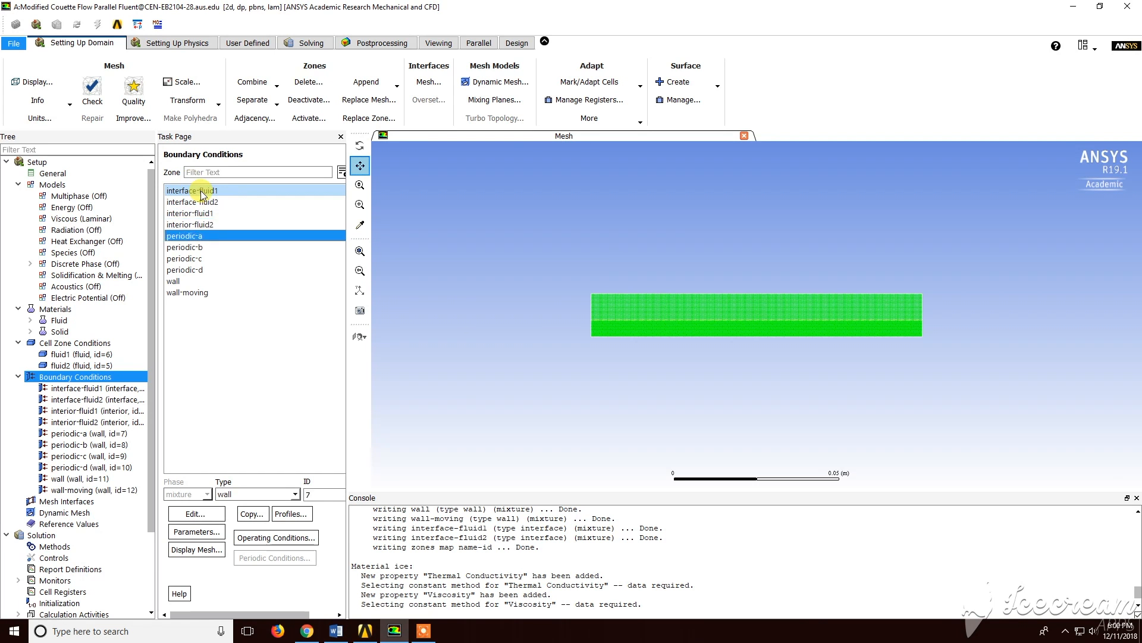
pyautogui.click(226, 236)
pyautogui.click(295, 494)
pyautogui.moveTo(301, 543); pyautogui.dragTo(300, 517)
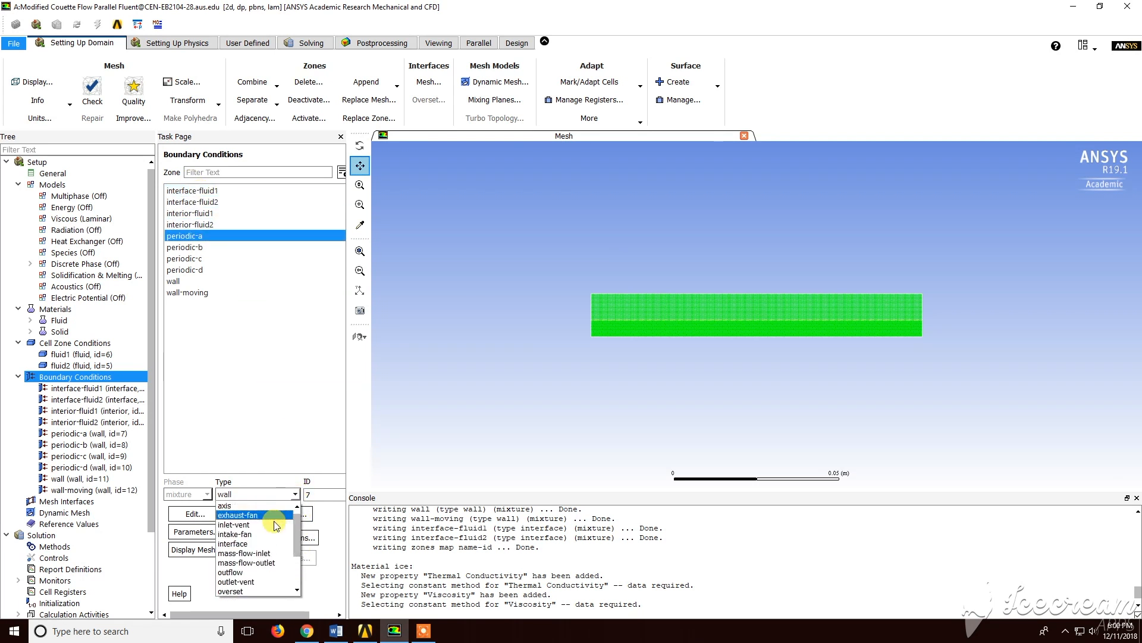
pyautogui.click(238, 543)
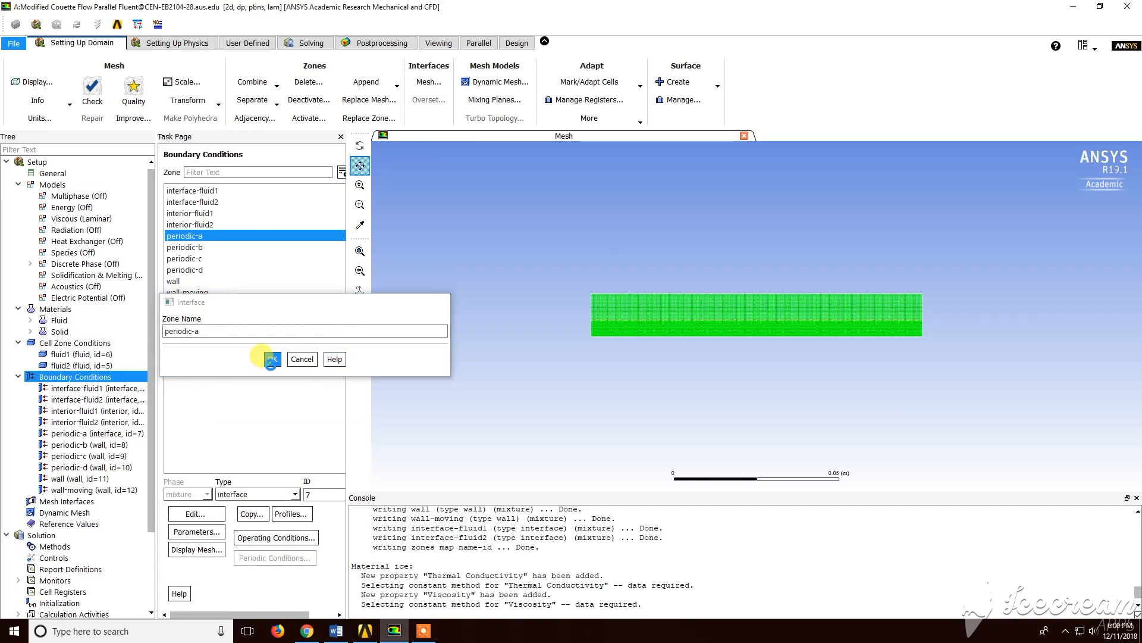
pyautogui.click(273, 359)
# Change the periodic-b boundary type to interface
pyautogui.click(206, 247)
pyautogui.click(295, 495)
pyautogui.scroll(5, 300, 515)
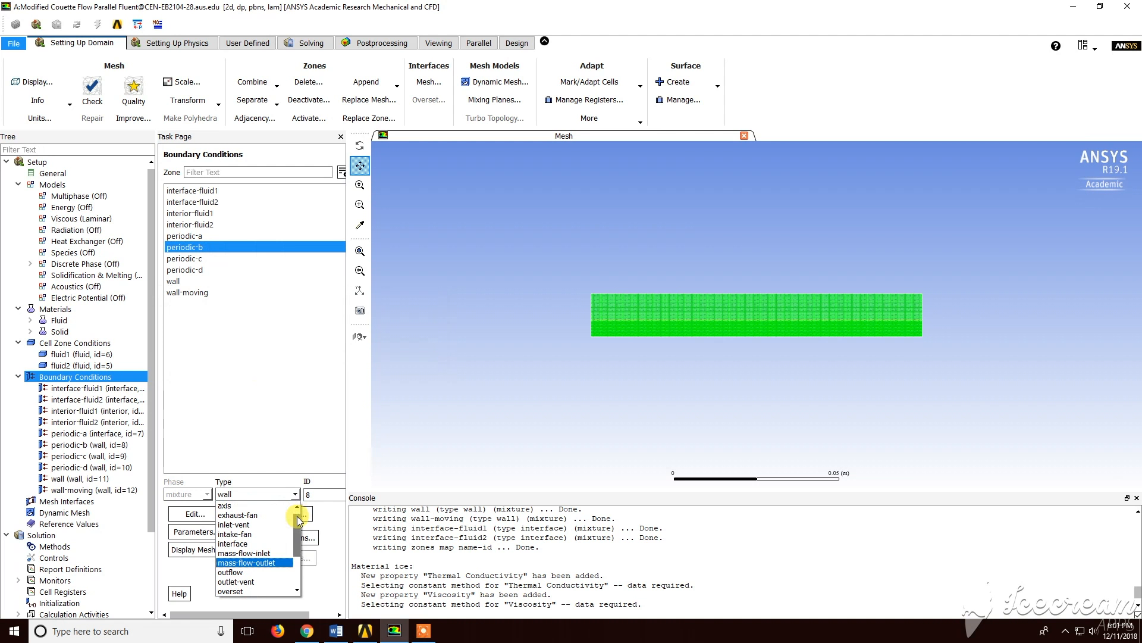
pyautogui.click(235, 543)
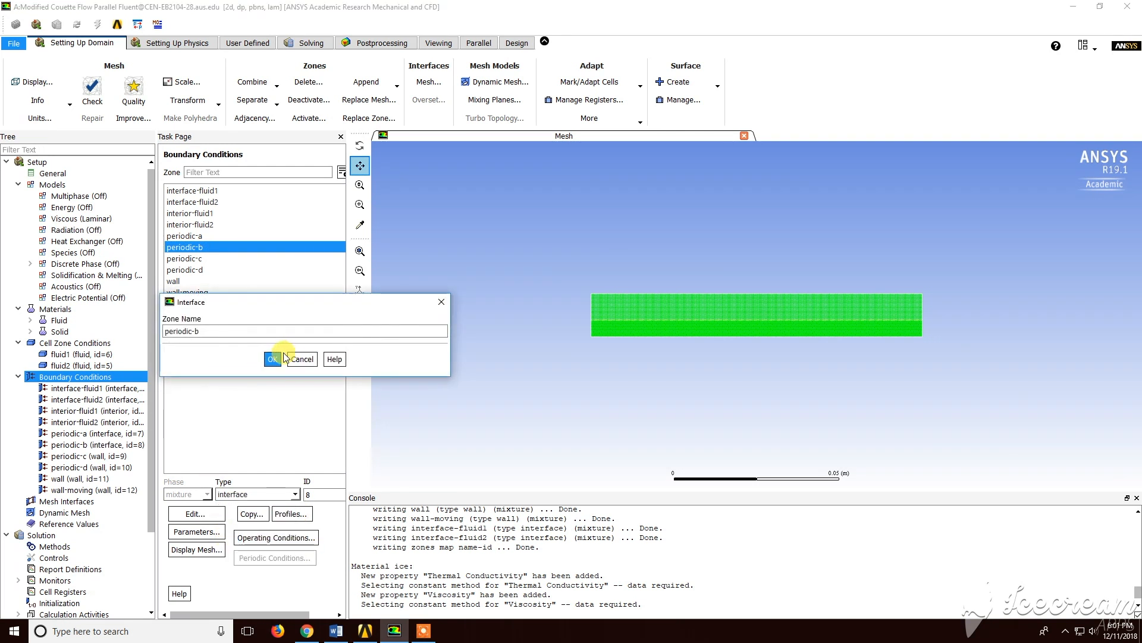
pyautogui.click(272, 363)
# Change the periodic-c boundary type to interface
pyautogui.click(230, 258)
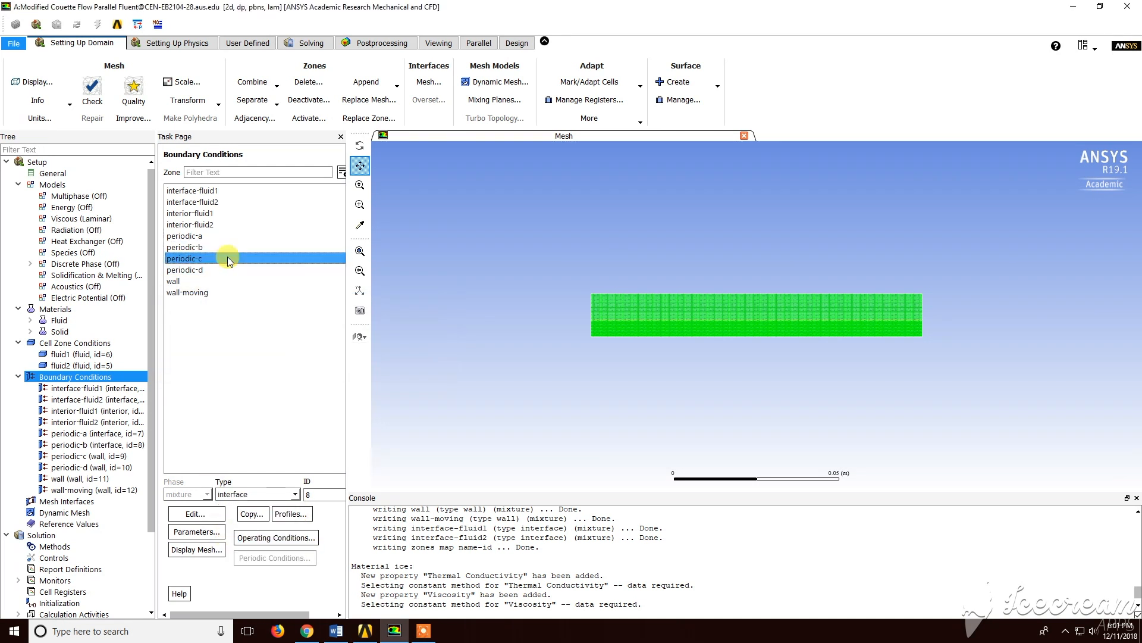
pyautogui.click(295, 498)
pyautogui.scroll(5, 292, 517)
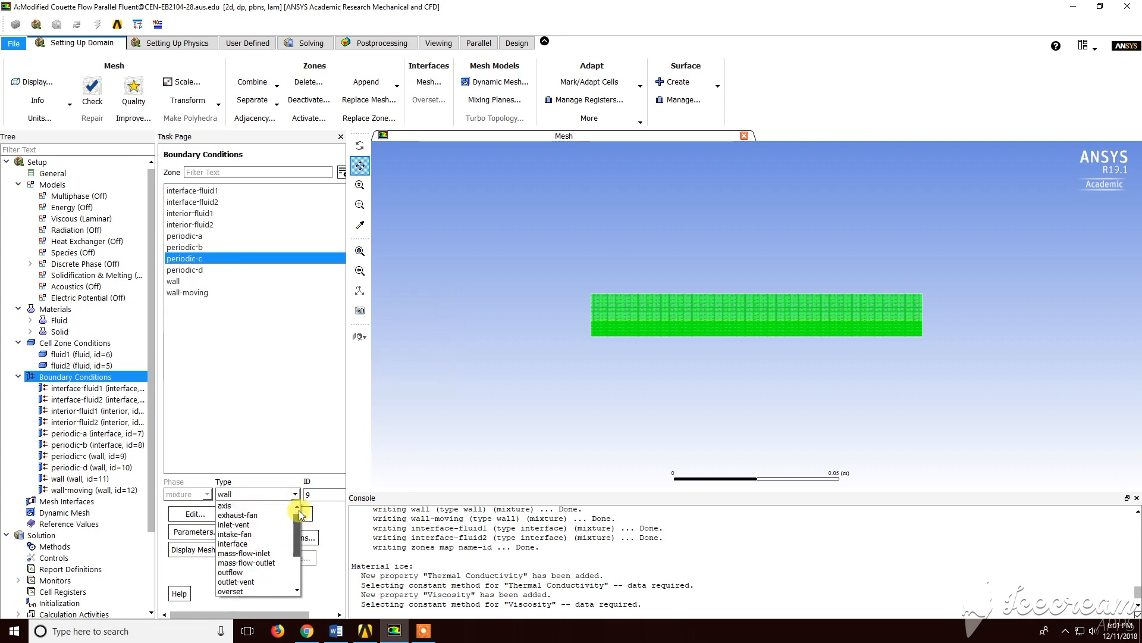
pyautogui.click(265, 543)
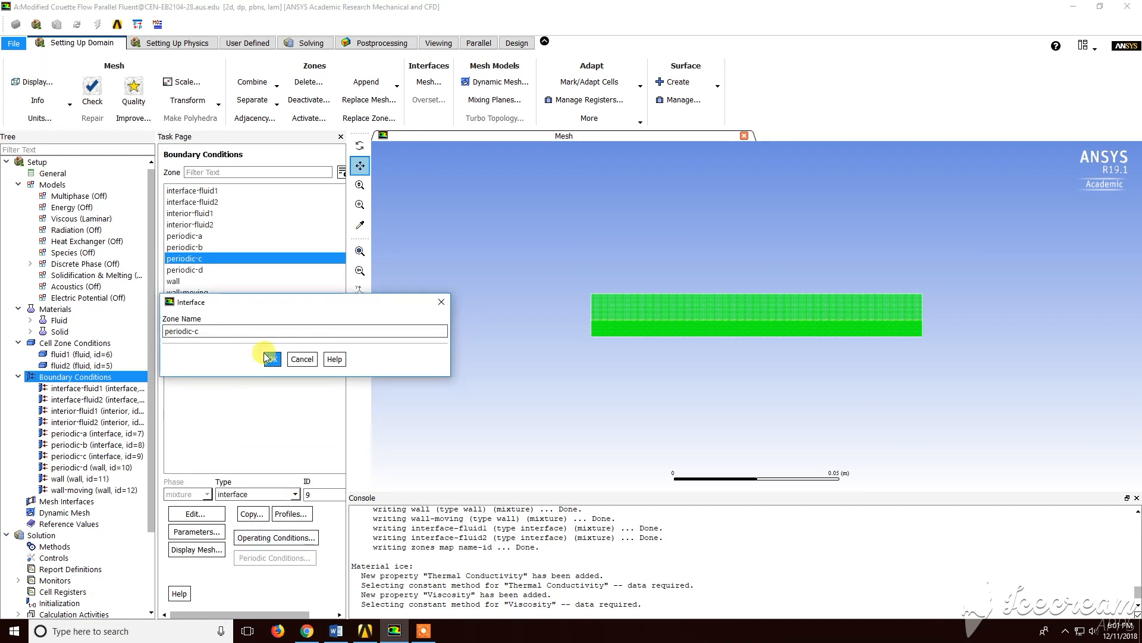
pyautogui.click(269, 360)
# Change the periodic-d boundary type to interface
pyautogui.click(224, 271)
pyautogui.click(295, 494)
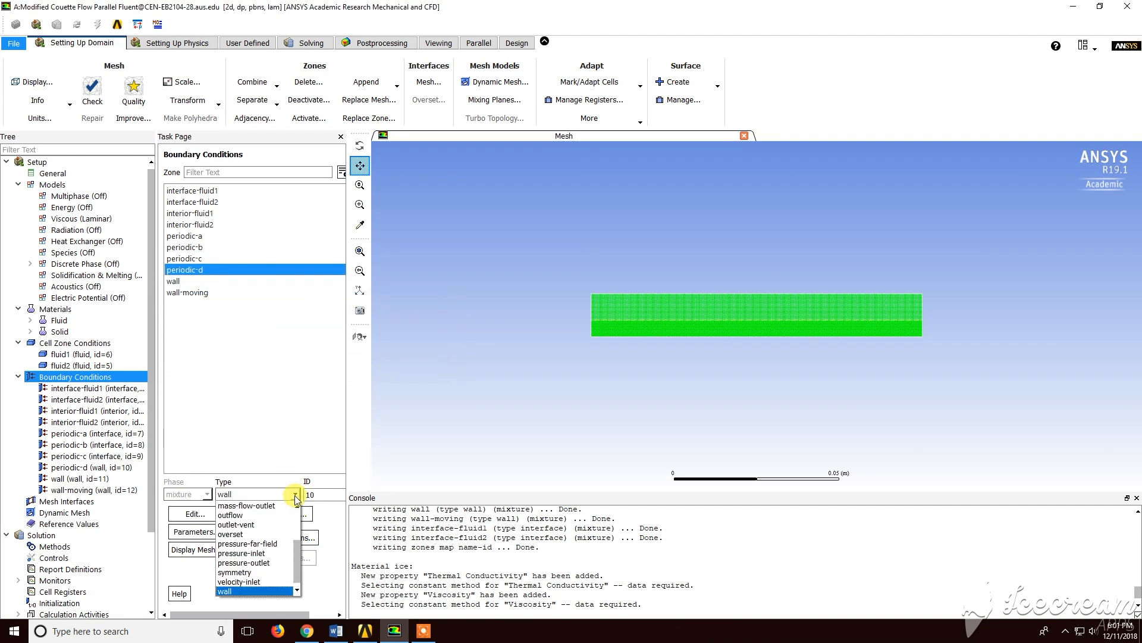
pyautogui.scroll(2, 299, 553)
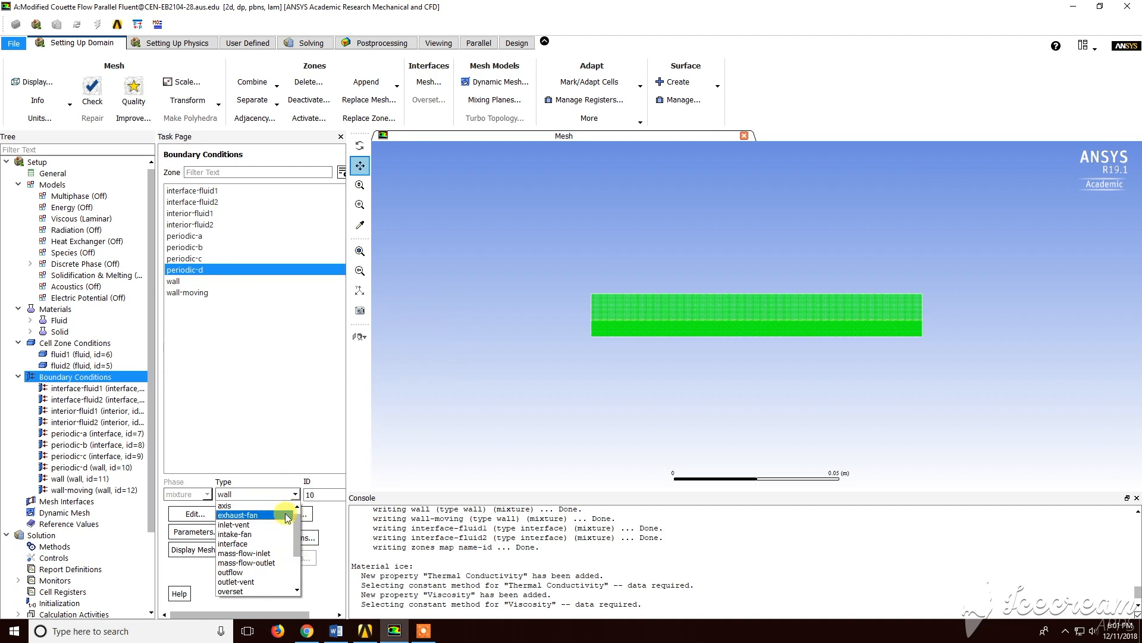
pyautogui.click(256, 537)
pyautogui.click(272, 359)
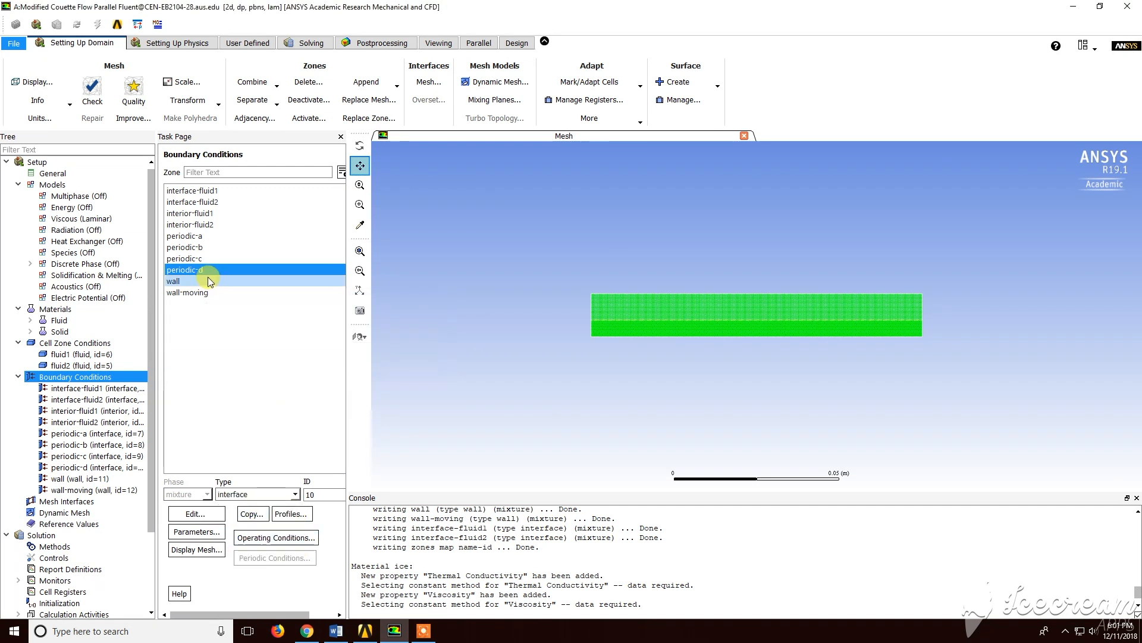
# Make wall-moving an absolute moving wall with a speed of 20 m/s
pyautogui.click(204, 293)
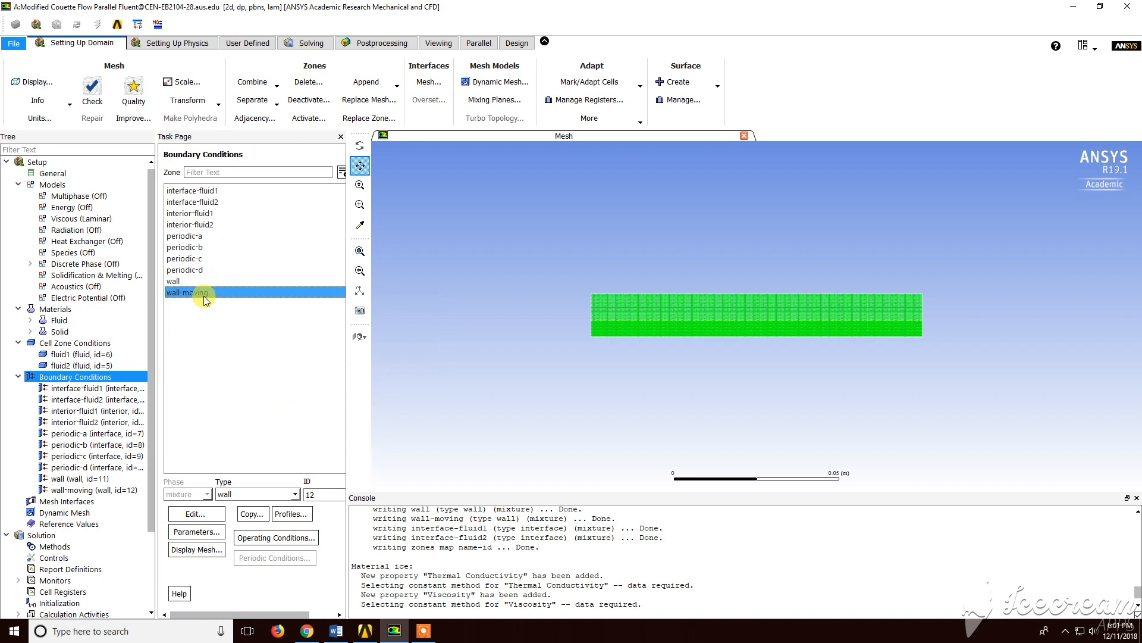
pyautogui.doubleClick(204, 293)
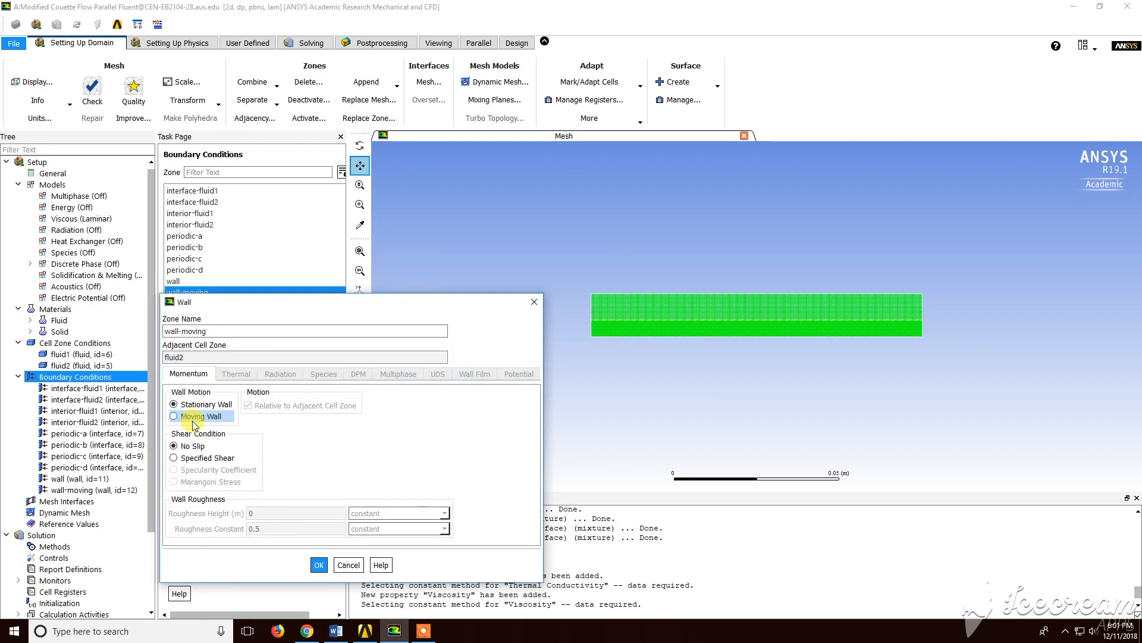
pyautogui.click(226, 417)
pyautogui.click(262, 418)
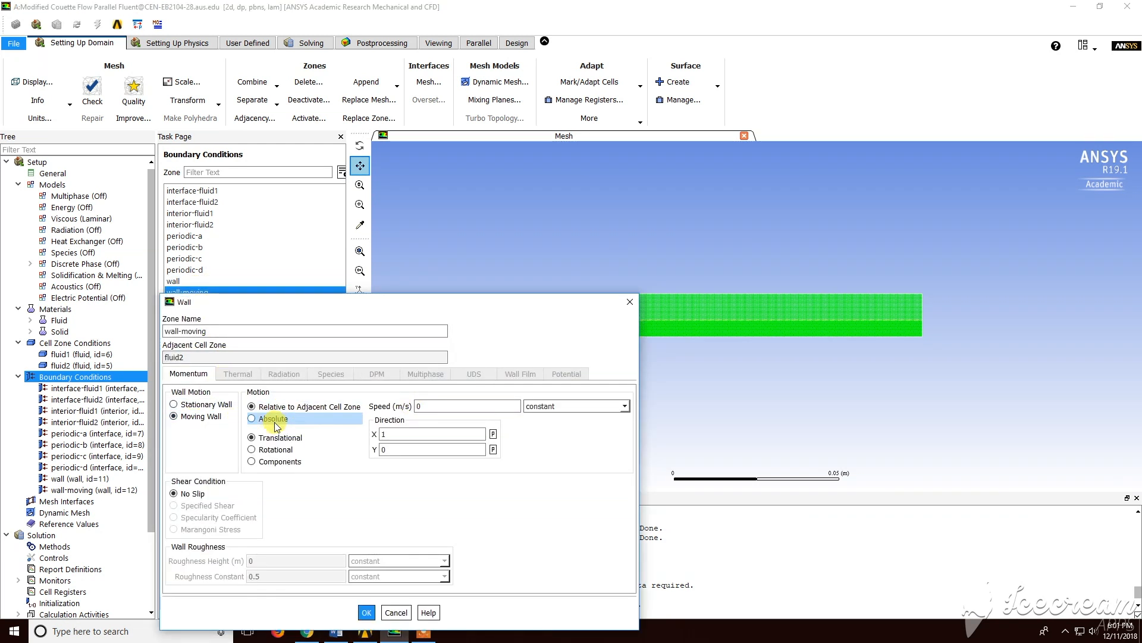
pyautogui.doubleClick(423, 404)
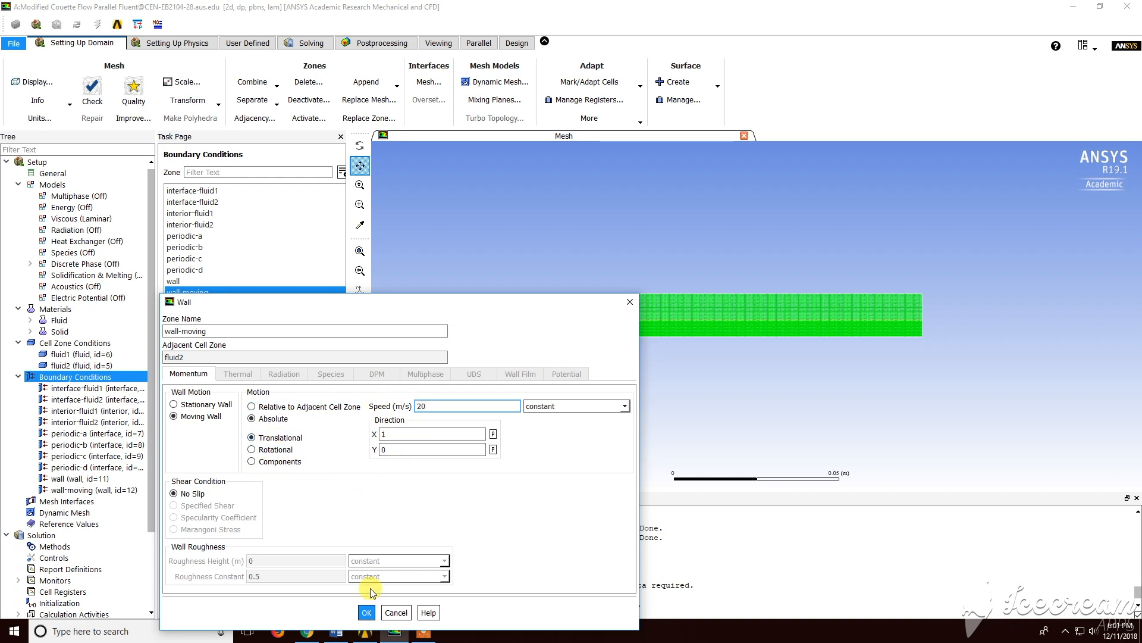
pyautogui.click(368, 611)
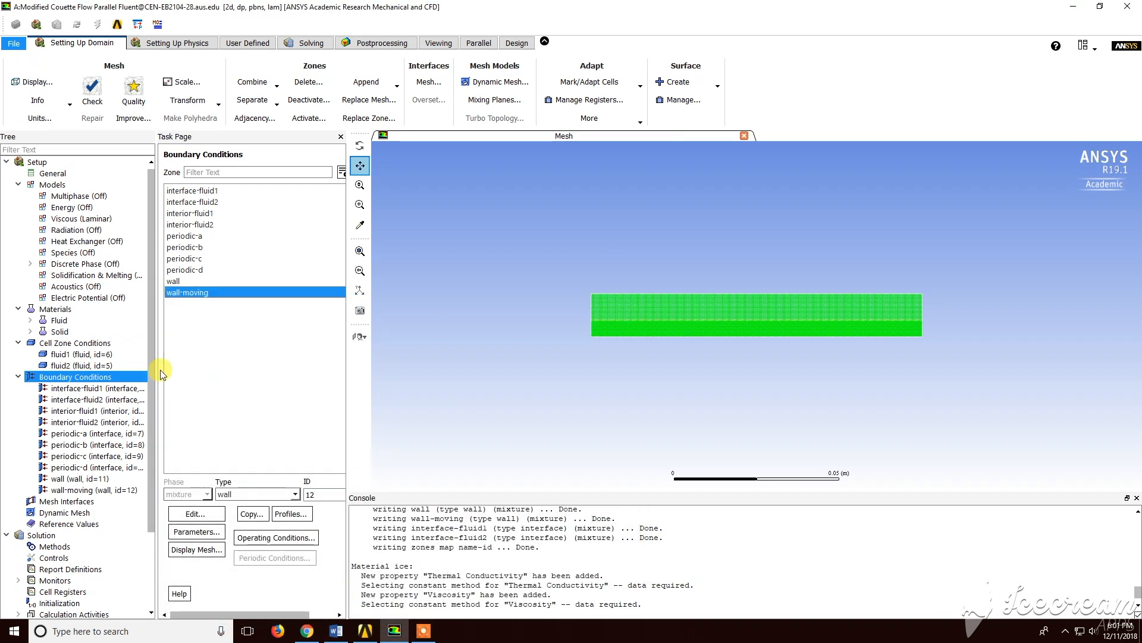
# Create a matching mesh interface named interface-both between interface-fluid1 and interface-fluid2
pyautogui.click(75, 504)
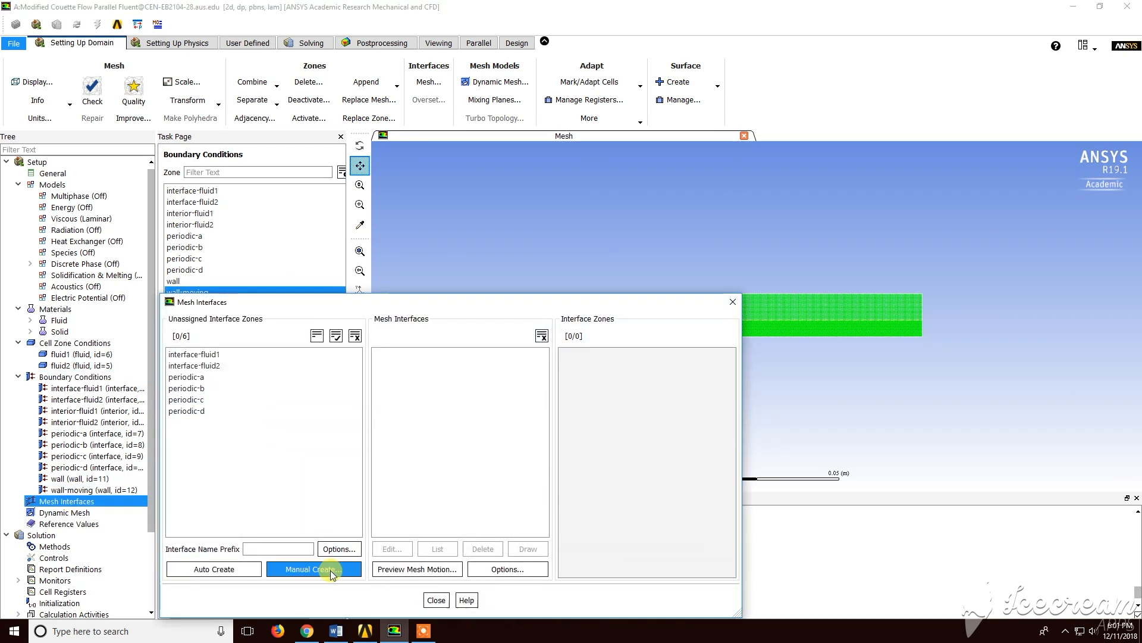
pyautogui.click(321, 569)
pyautogui.click(286, 330)
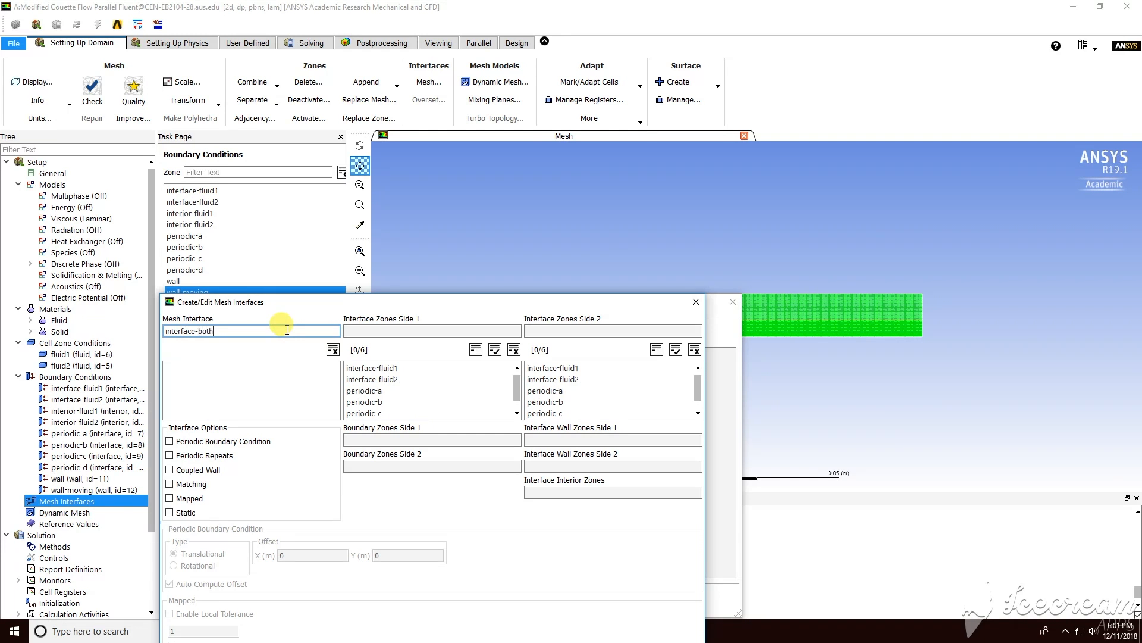
pyautogui.click(196, 485)
pyautogui.click(446, 368)
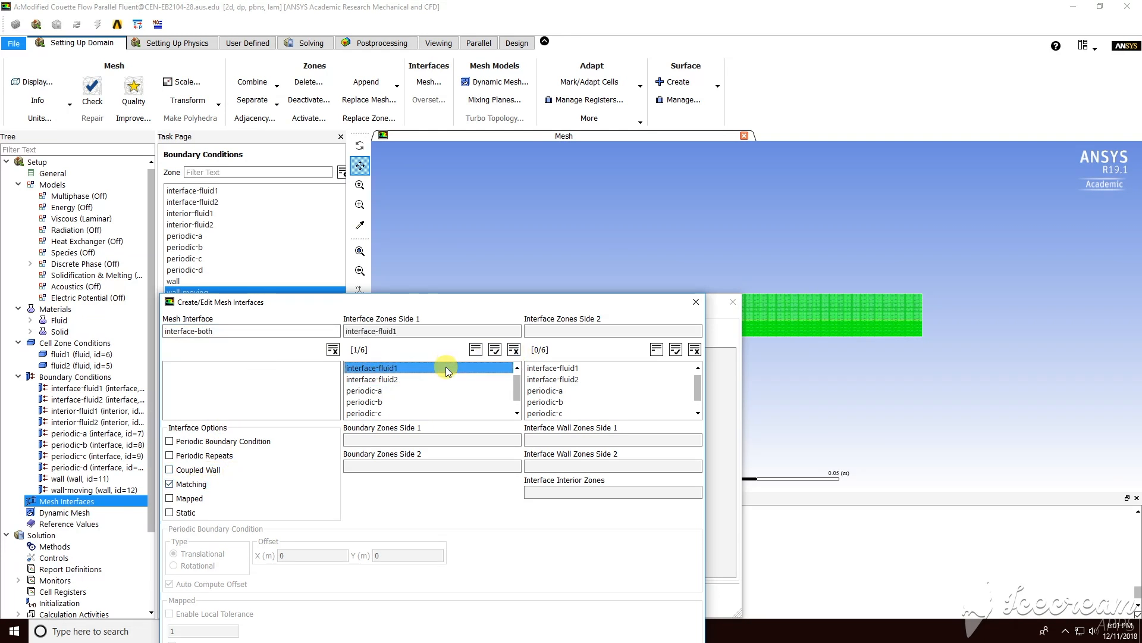
pyautogui.click(537, 379)
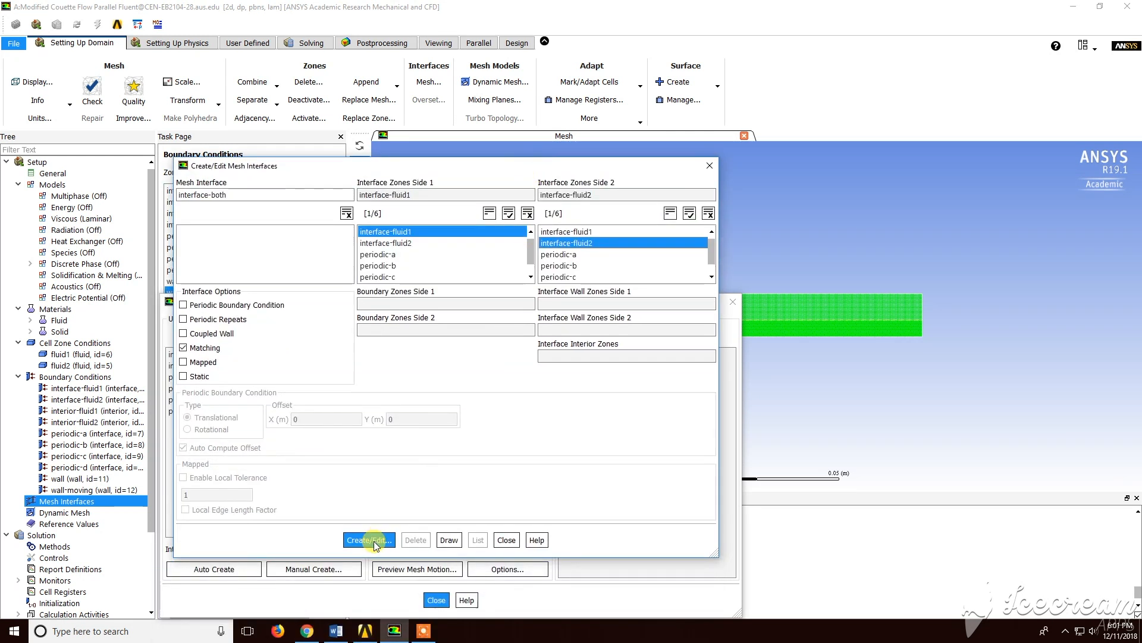
pyautogui.click(373, 541)
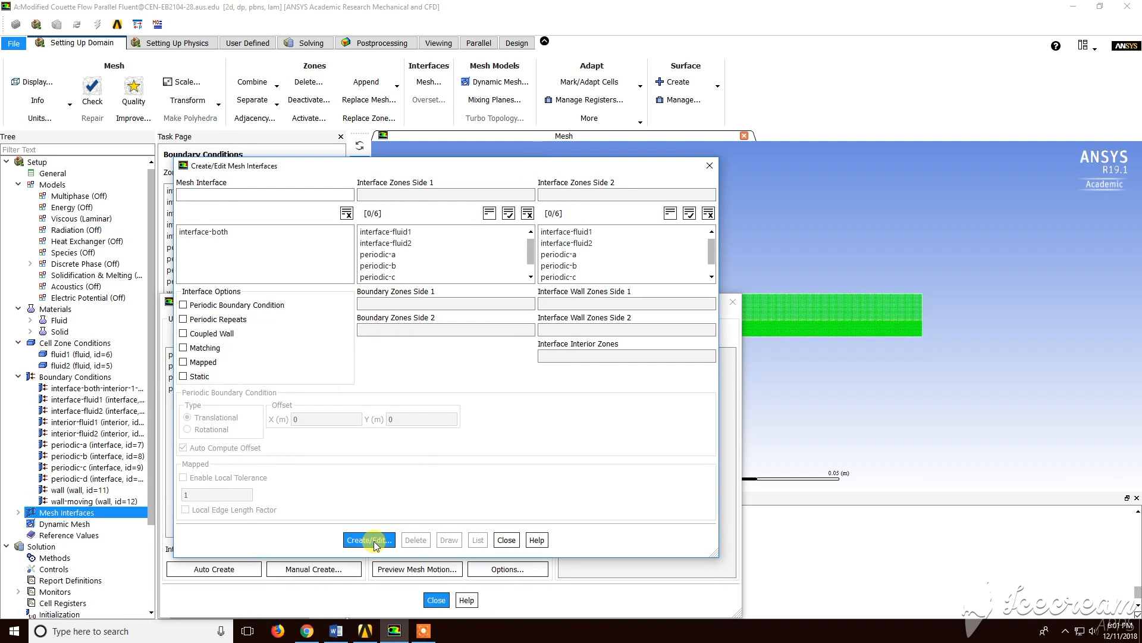
# Create a periodic mesh interface named periodic1 pairing periodic-a with periodic-b
pyautogui.click(292, 191)
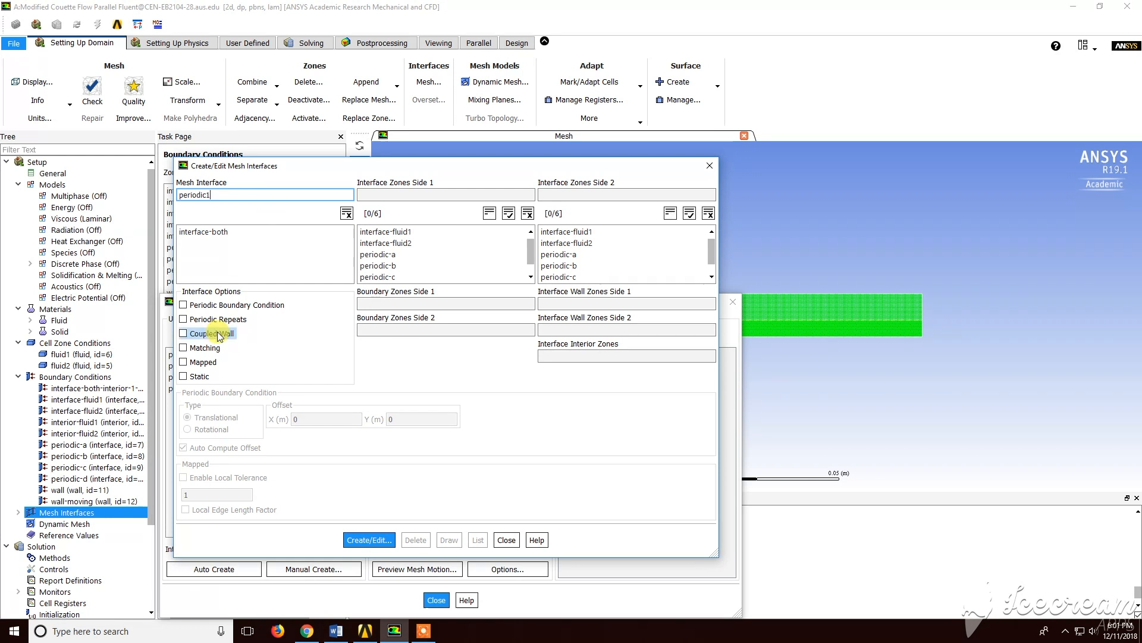
pyautogui.click(202, 305)
pyautogui.click(410, 254)
pyautogui.click(559, 266)
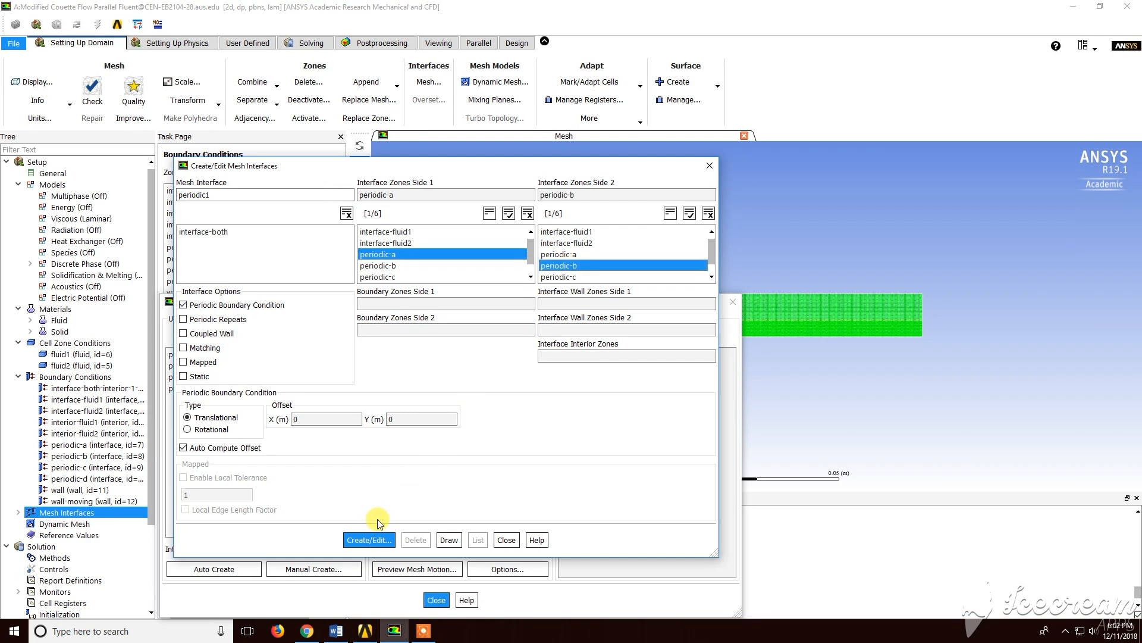
pyautogui.click(368, 538)
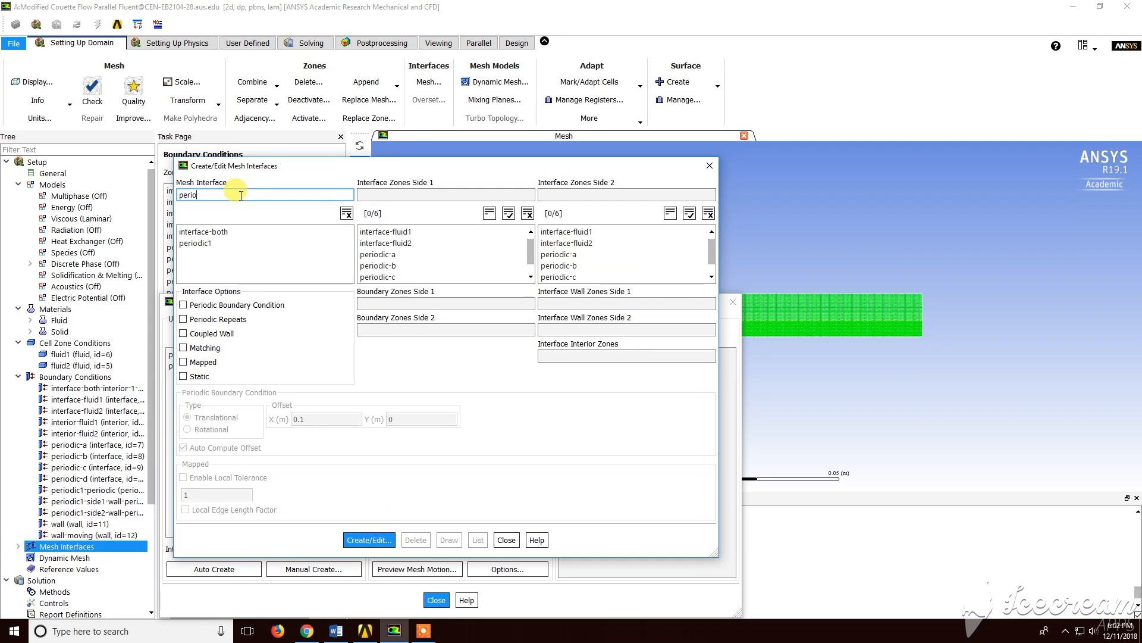
# Create a periodic mesh interface named periodic2 pairing periodic-c with periodic-d, with the periodic boundary condition enabled
pyautogui.click(439, 275)
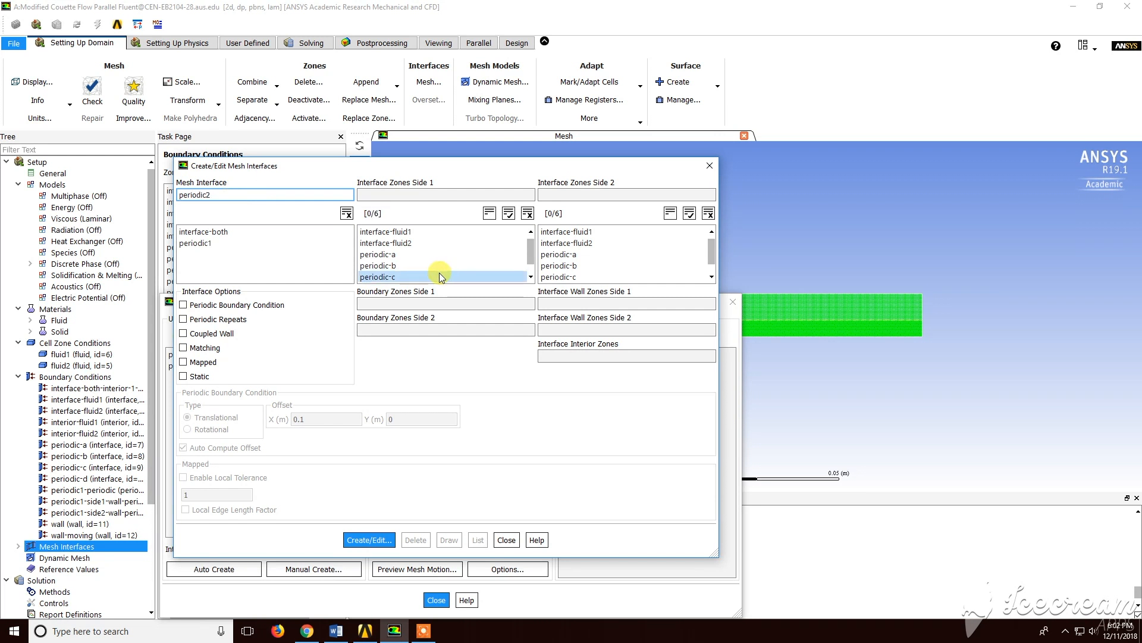
pyautogui.moveTo(714, 249); pyautogui.dragTo(712, 260)
pyautogui.click(655, 272)
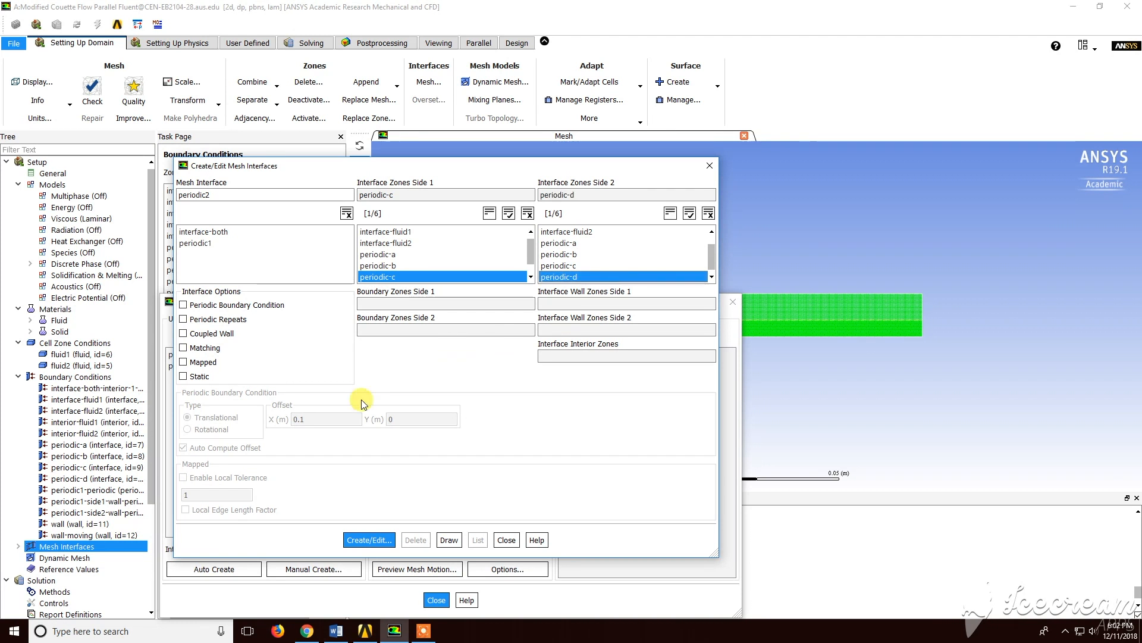
pyautogui.click(234, 305)
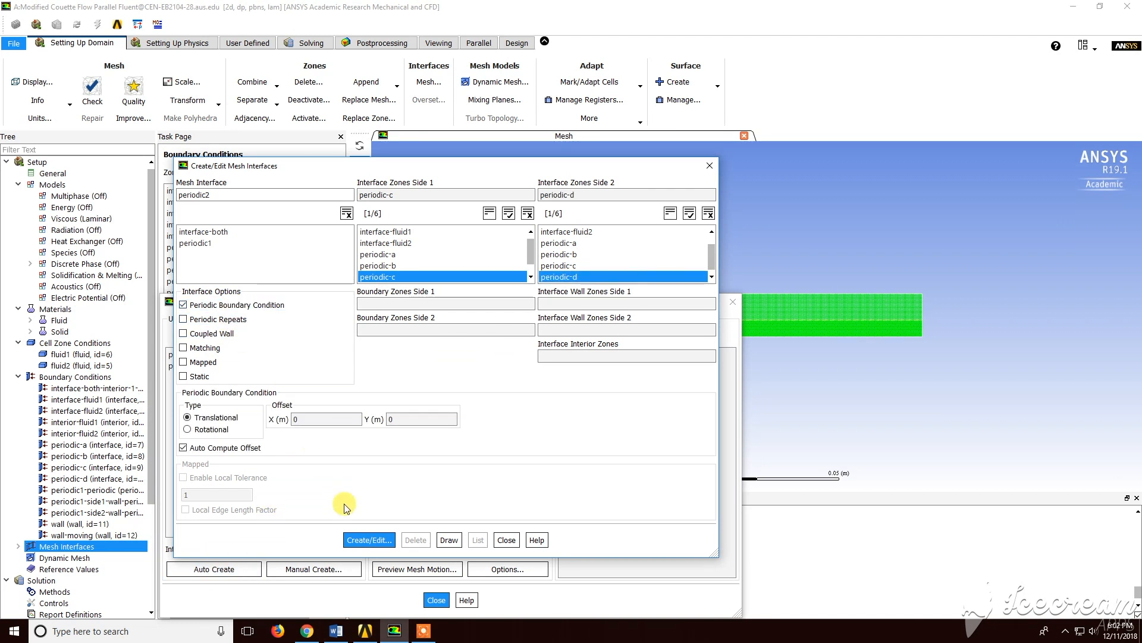
pyautogui.click(369, 540)
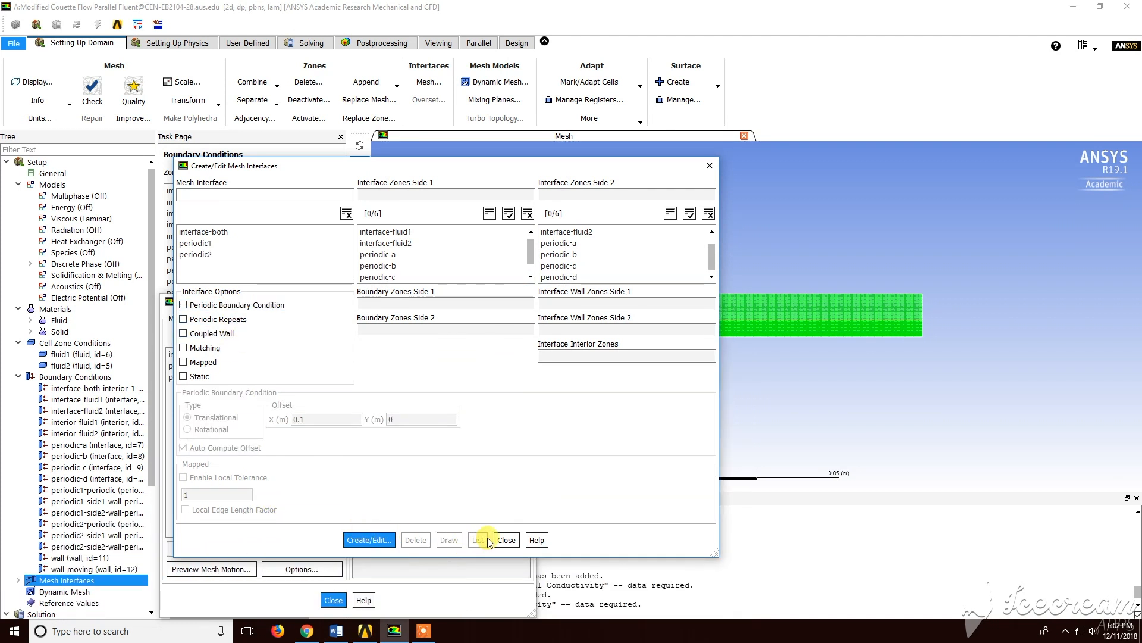
pyautogui.click(507, 539)
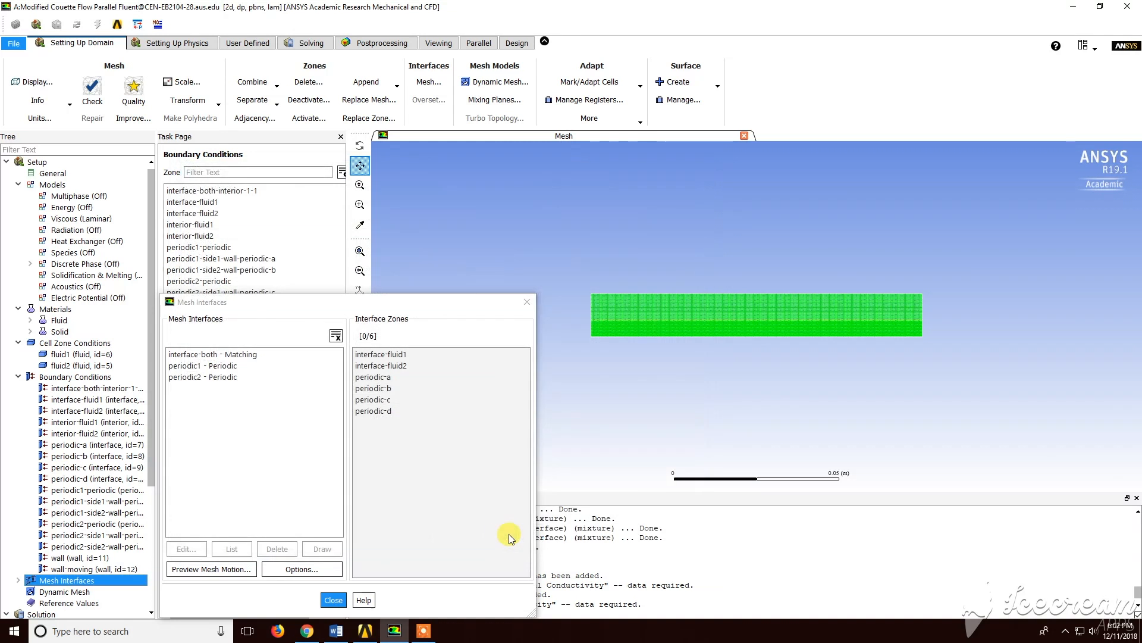
pyautogui.click(332, 600)
# Set the absolute convergence criteria for continuity, x-velocity and y-velocity residuals to 0.0001
pyautogui.scroll(-5, 149, 428)
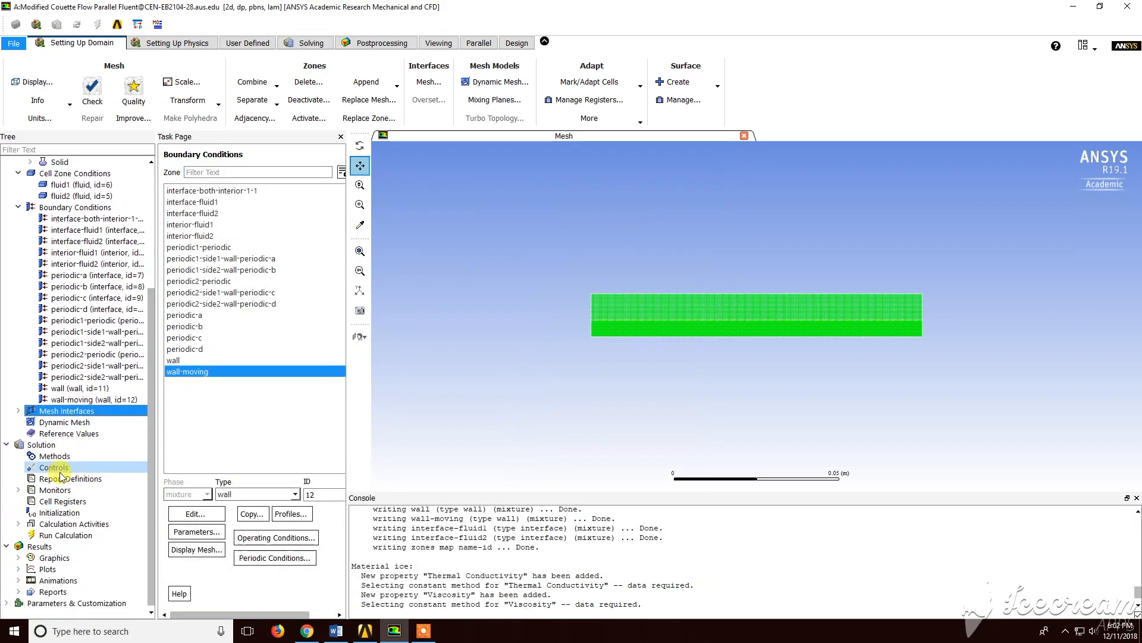
pyautogui.click(18, 491)
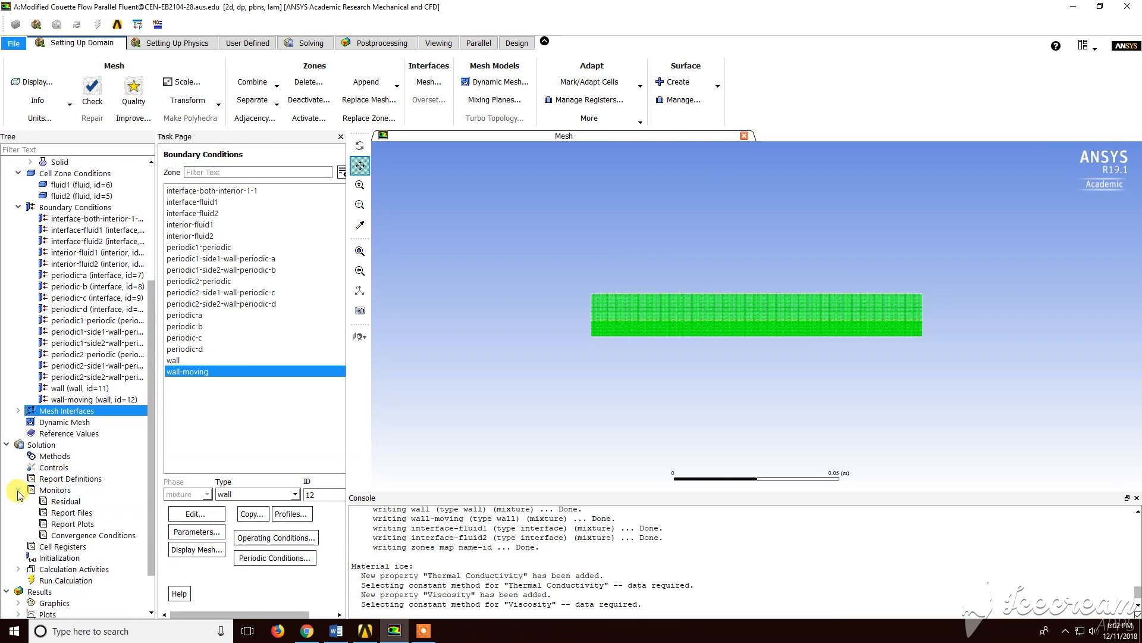
pyautogui.doubleClick(65, 501)
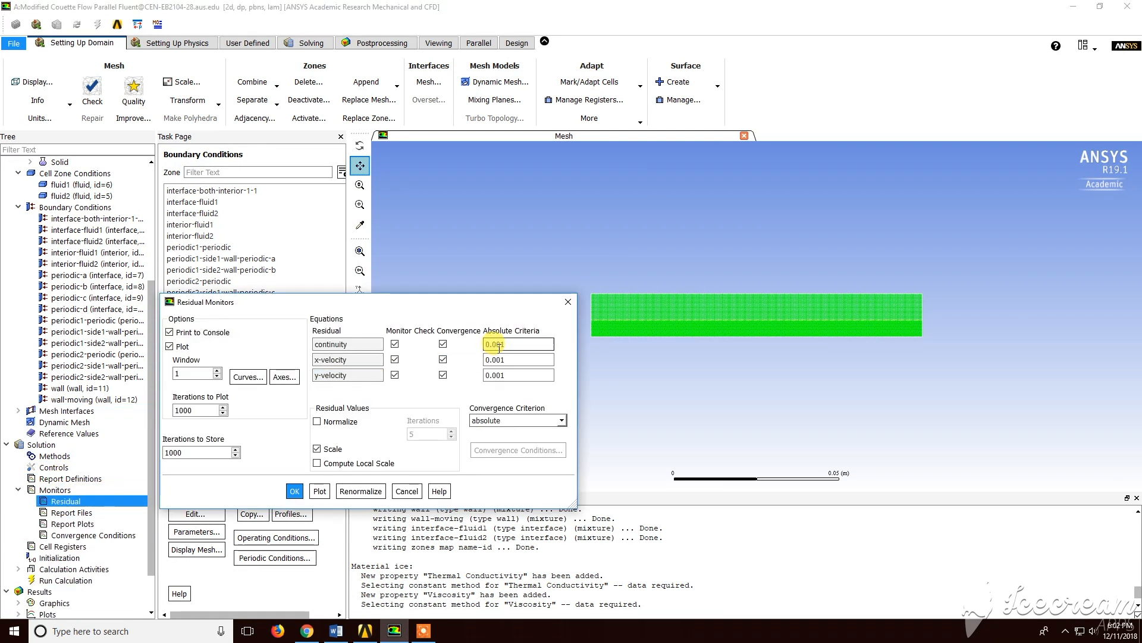
pyautogui.write('0')
pyautogui.click(496, 360)
pyautogui.write('0')
pyautogui.click(498, 375)
pyautogui.write('0')
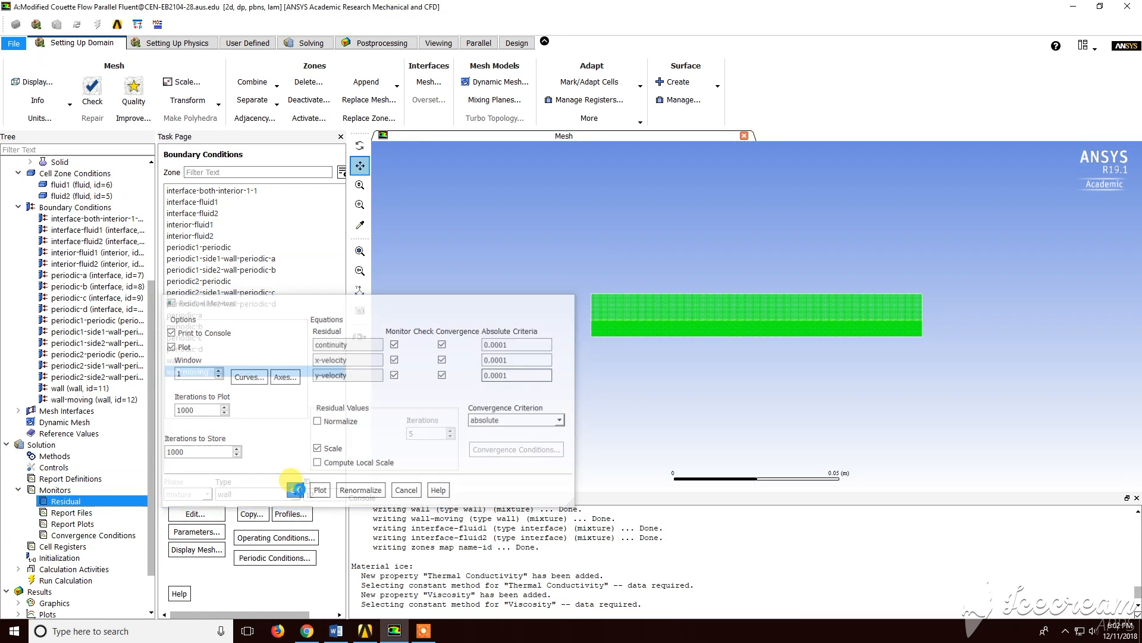
pyautogui.click(295, 491)
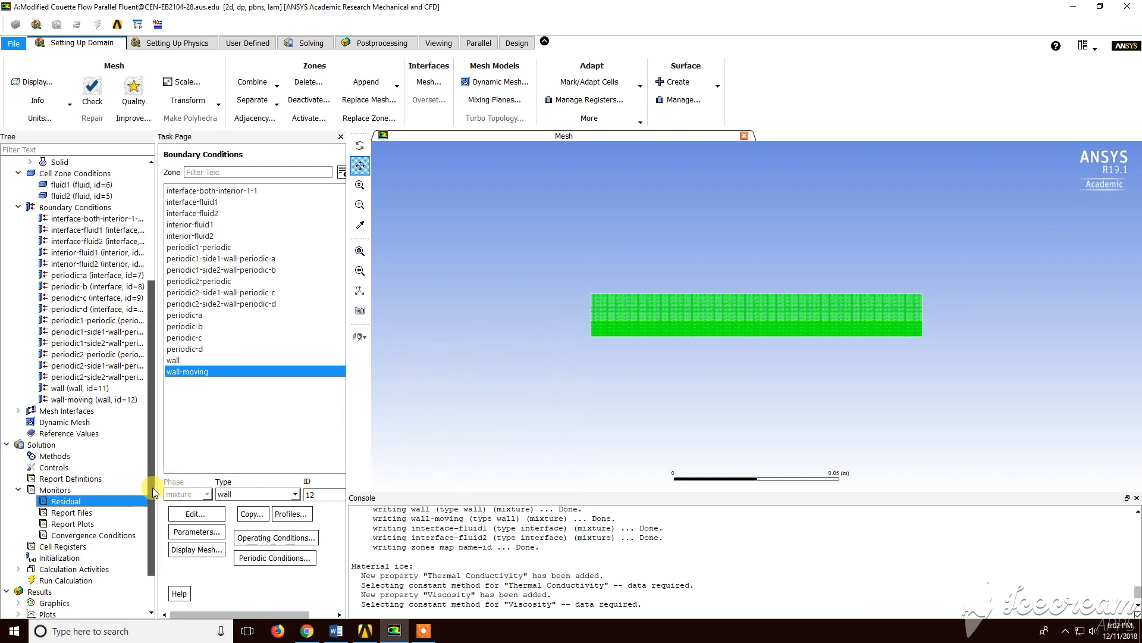
# Initialize the solution using hybrid initialization
pyautogui.moveTo(152, 487); pyautogui.dragTo(152, 514)
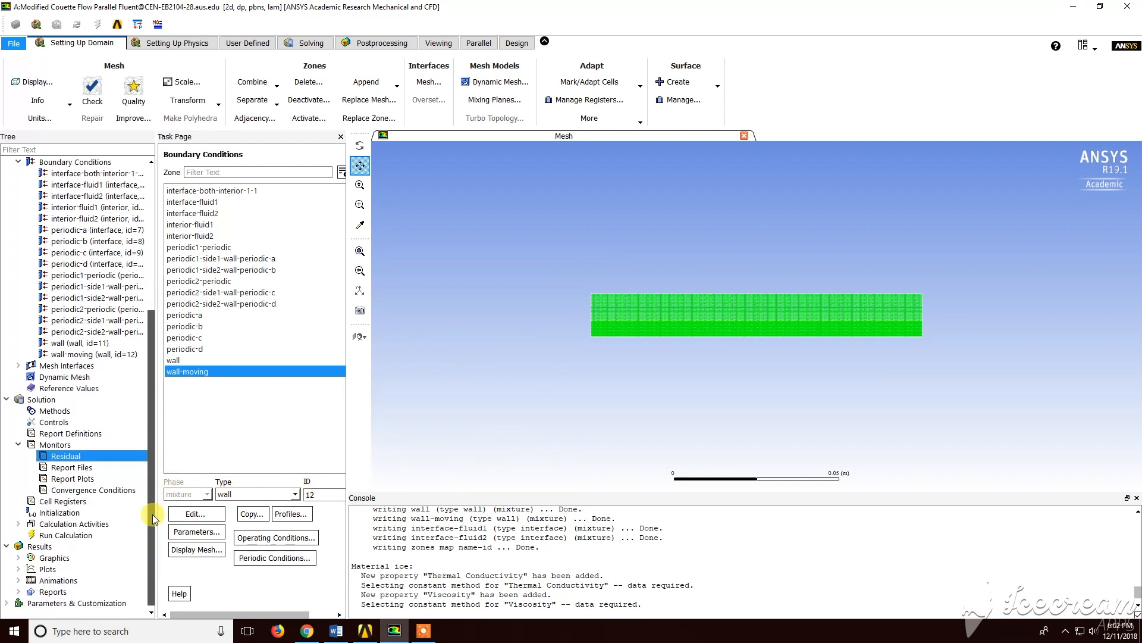
pyautogui.click(70, 512)
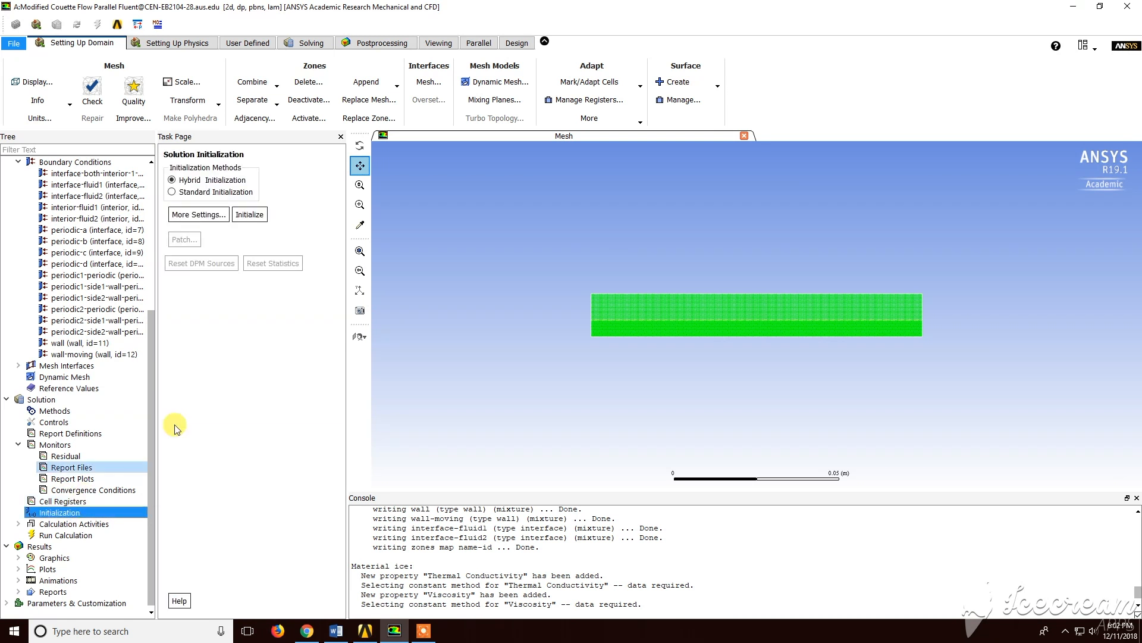
pyautogui.click(249, 215)
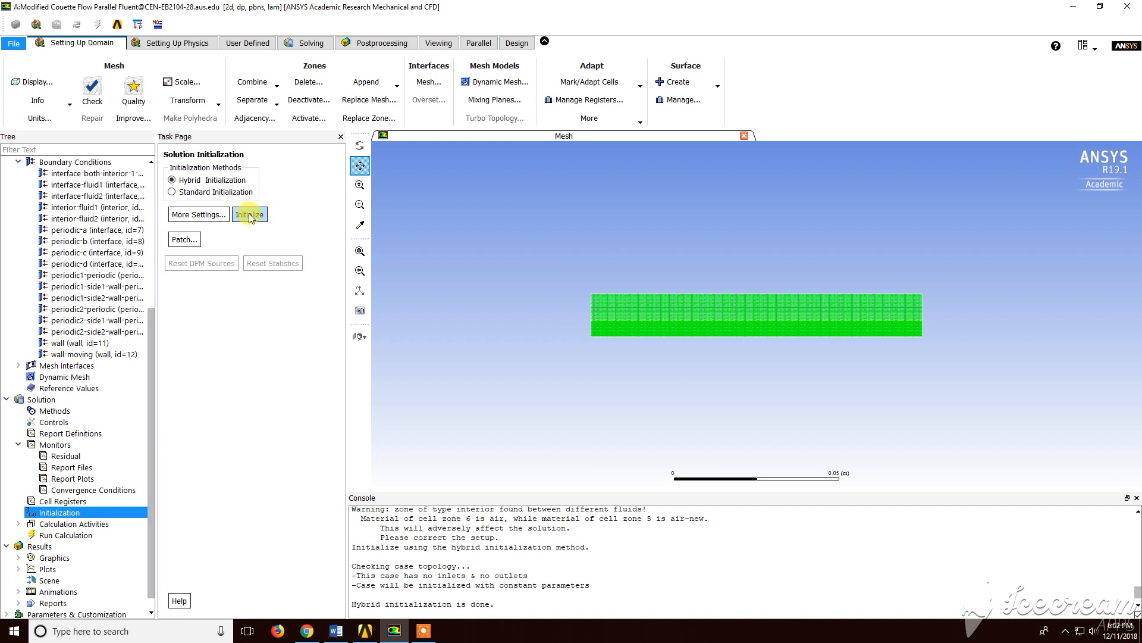
# Check the mesh, then run the calculation with 10000 iterations
pyautogui.click(77, 535)
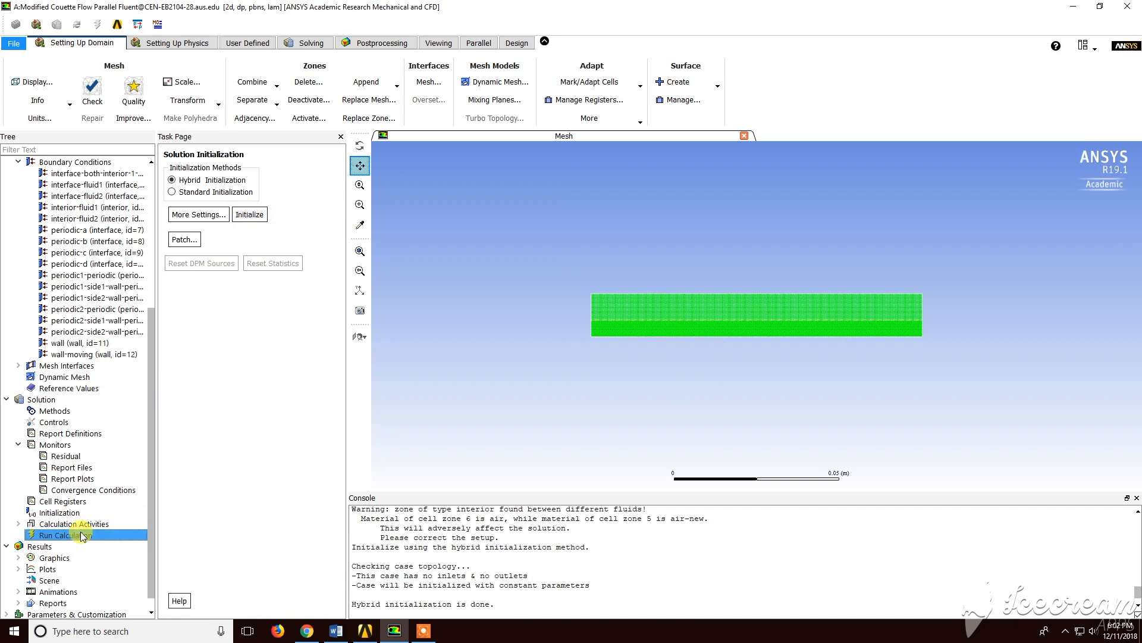
pyautogui.click(93, 94)
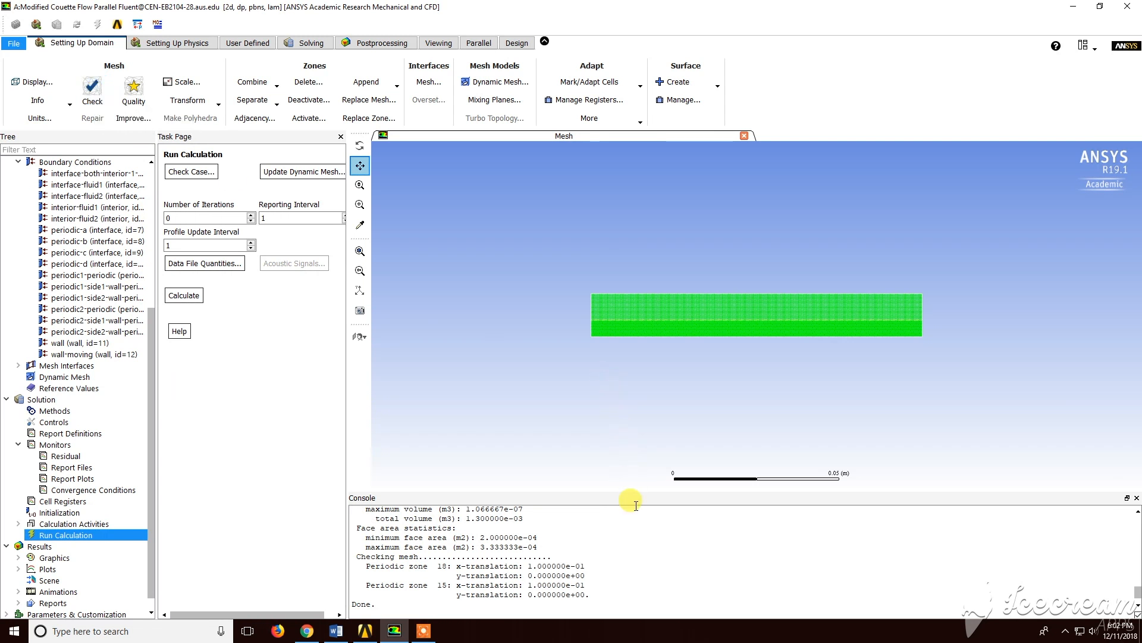
pyautogui.moveTo(642, 495); pyautogui.dragTo(641, 450)
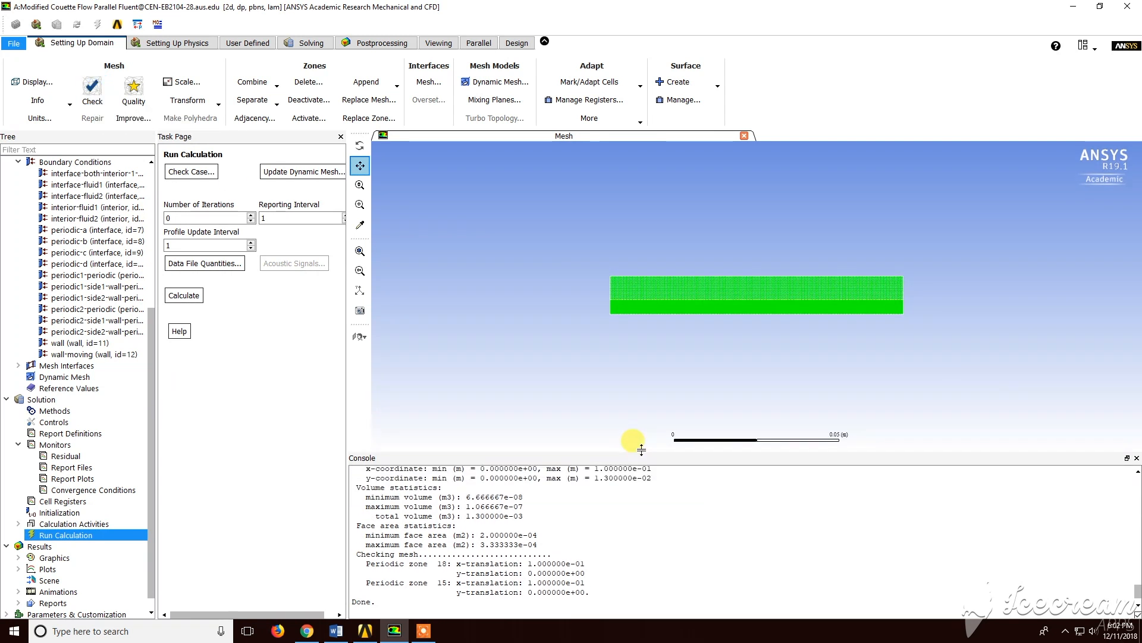
pyautogui.moveTo(209, 218); pyautogui.dragTo(156, 227)
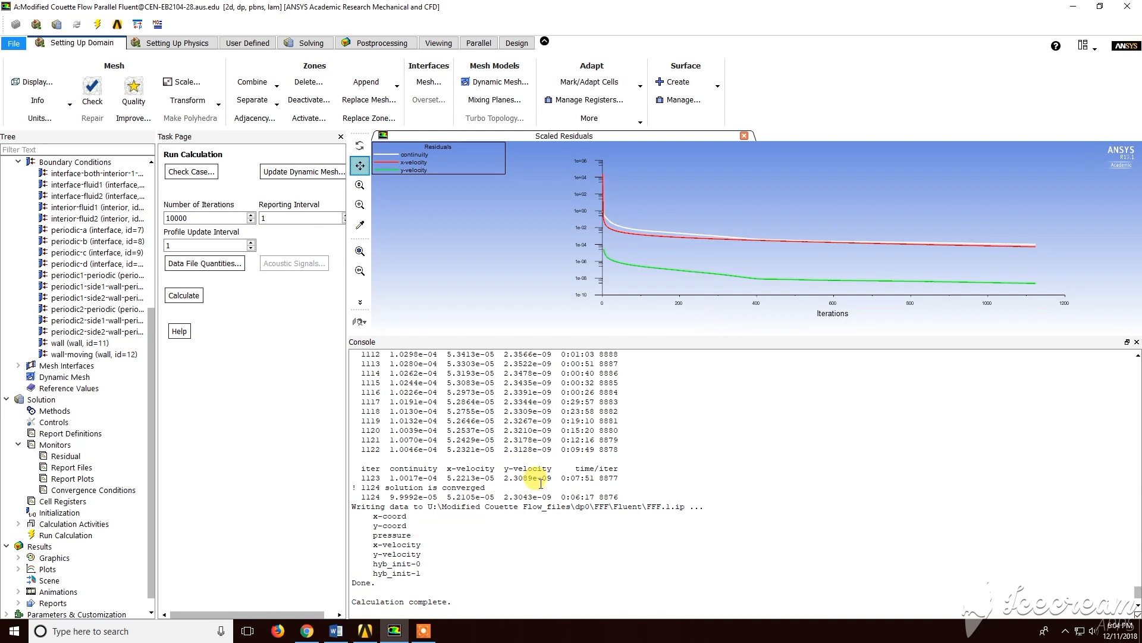
# Examine the console output for the solution convergence message
pyautogui.moveTo(361, 486); pyautogui.dragTo(490, 487)
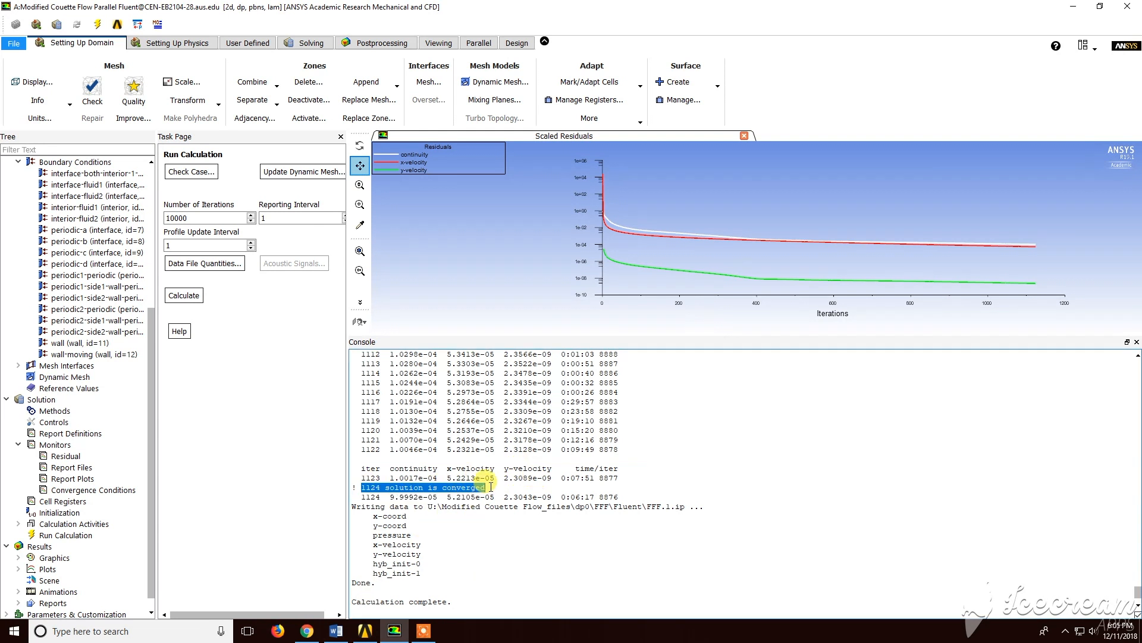
pyautogui.click(488, 487)
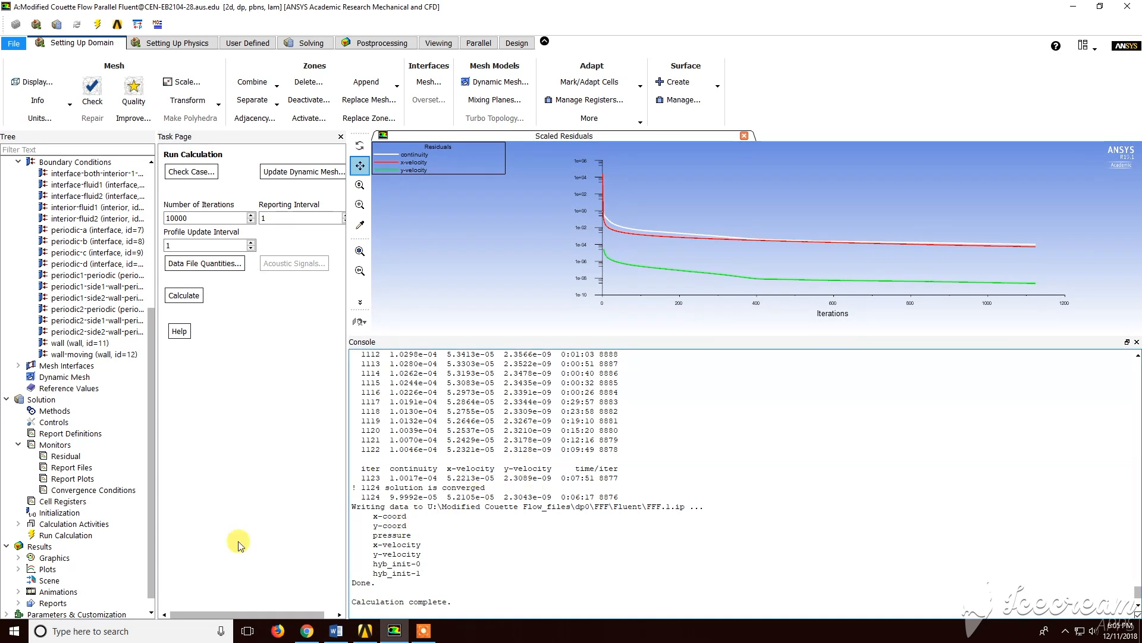
# Display contours of velocity magnitude on all surfaces
pyautogui.moveTo(149, 530); pyautogui.dragTo(148, 533)
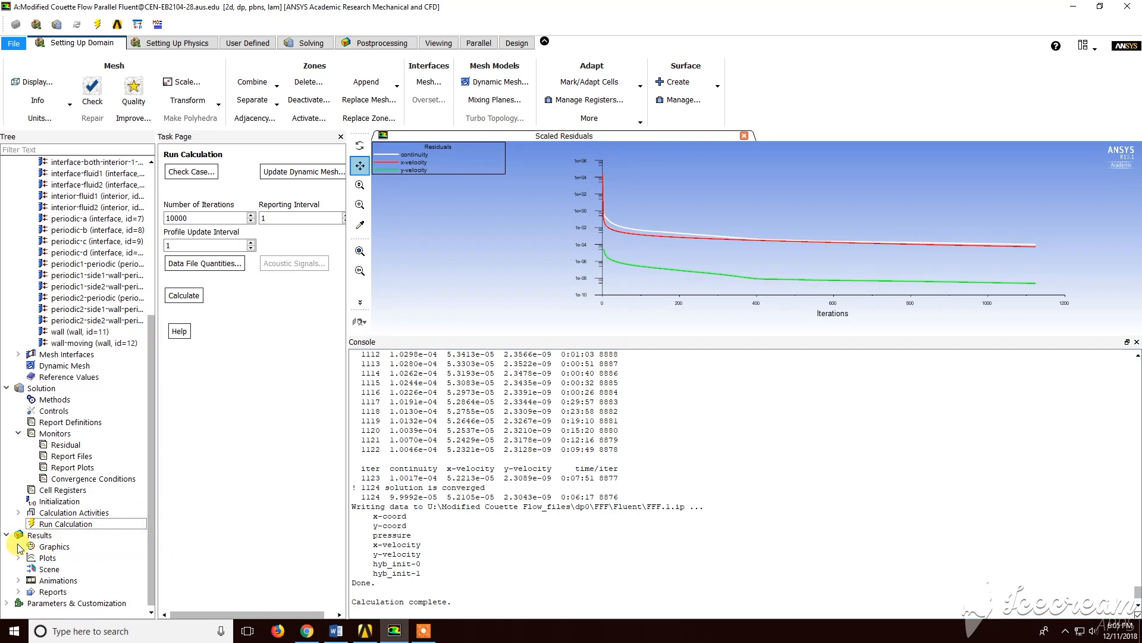
pyautogui.click(18, 547)
pyautogui.click(66, 569)
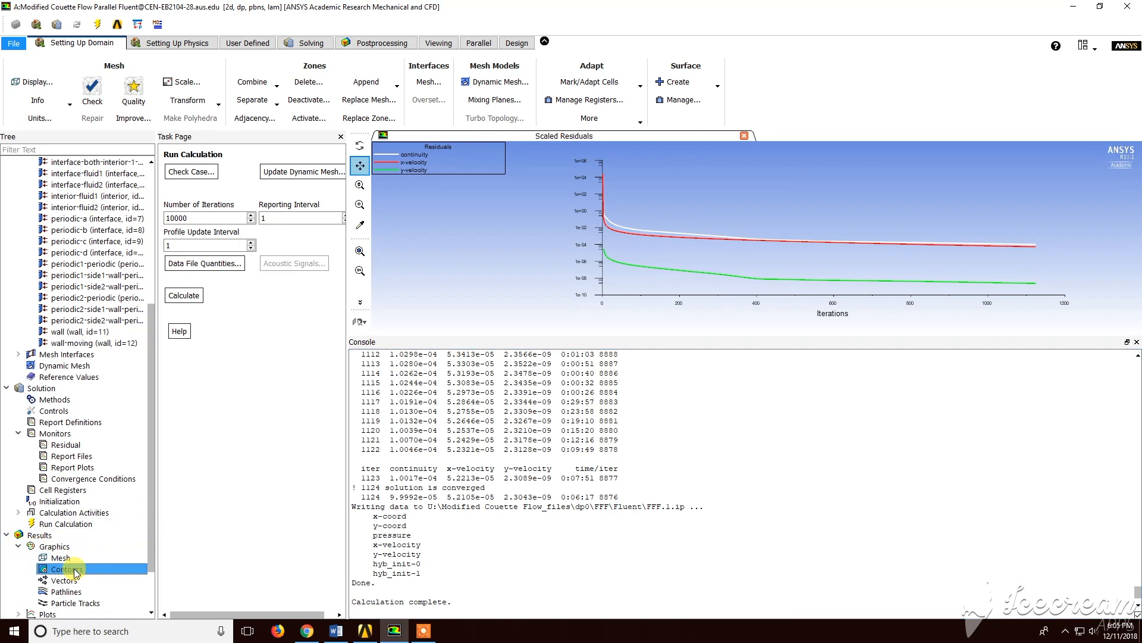
pyautogui.moveTo(594, 335); pyautogui.dragTo(598, 493)
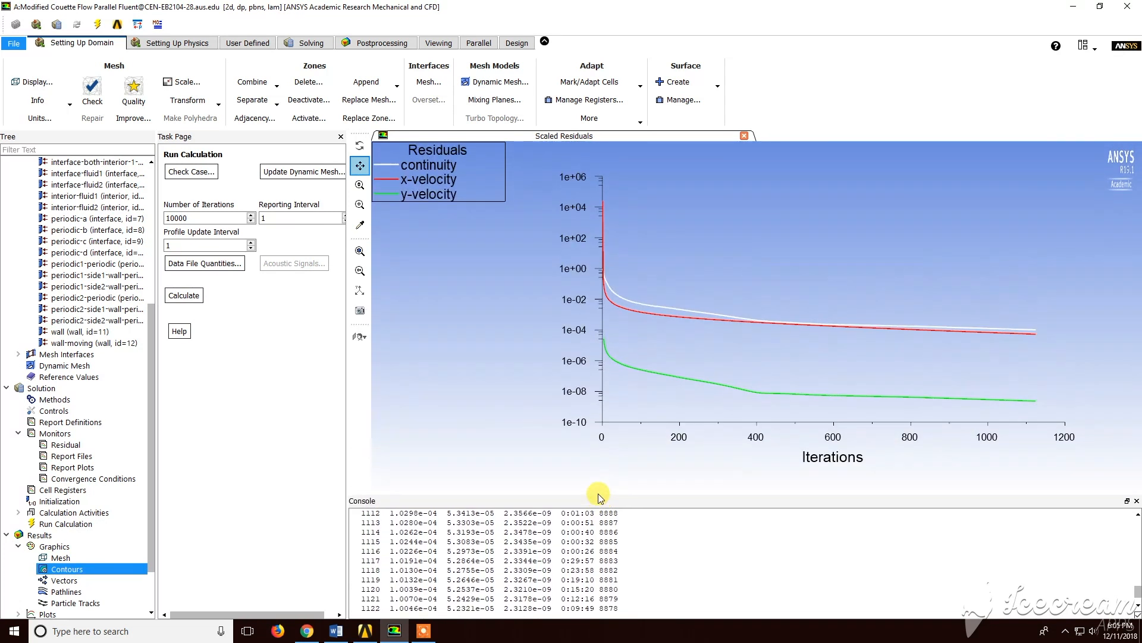
pyautogui.doubleClick(116, 573)
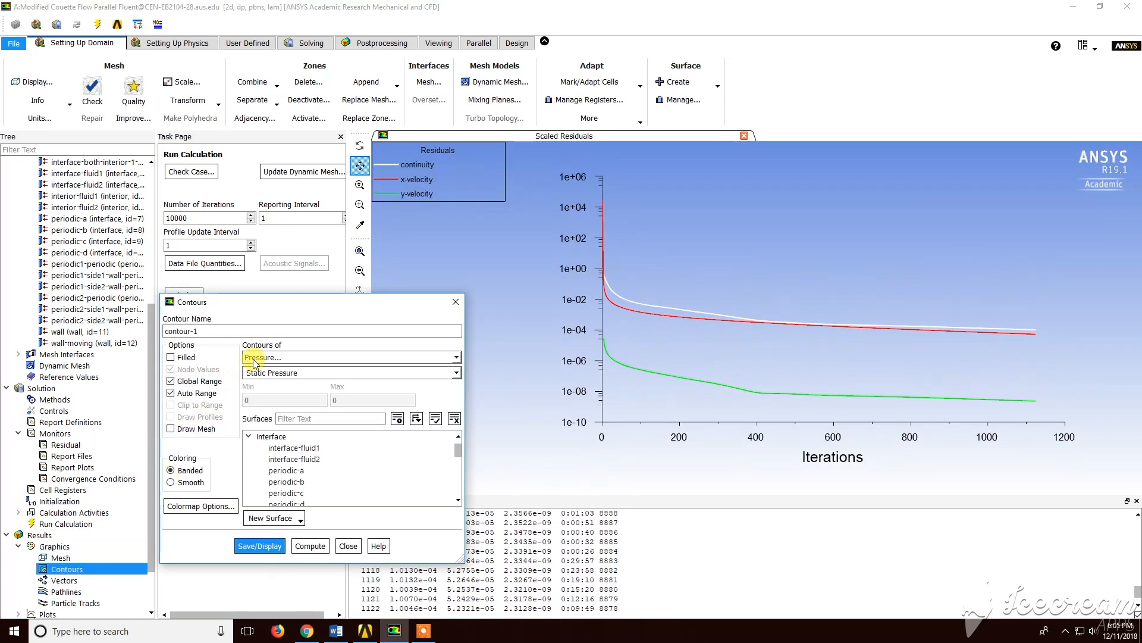
pyautogui.click(241, 357)
pyautogui.click(269, 390)
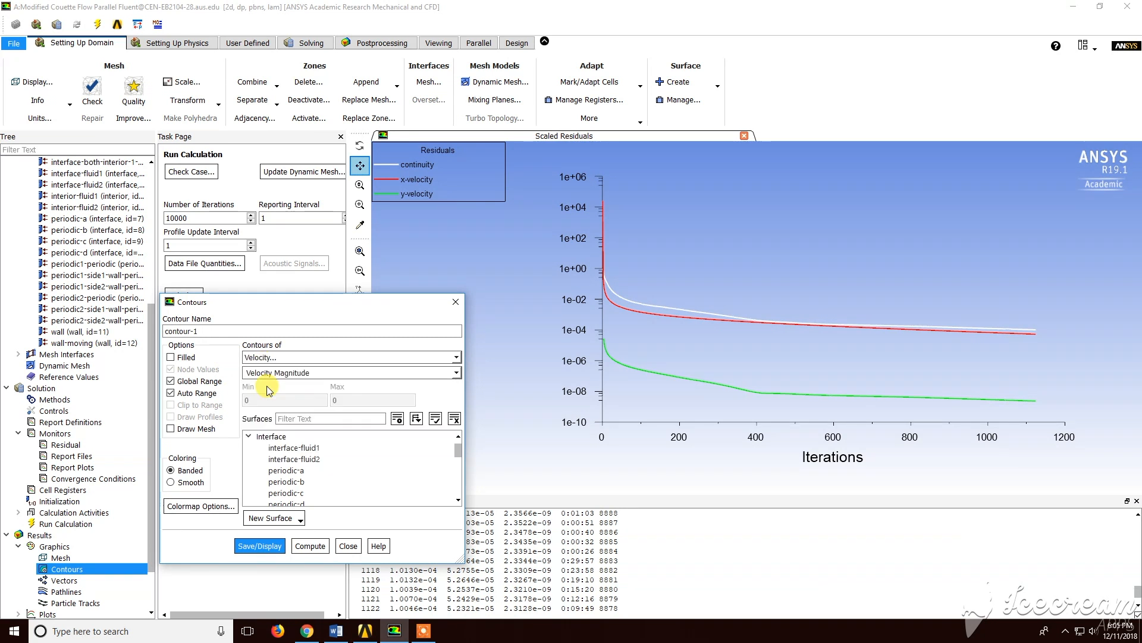
pyautogui.click(435, 418)
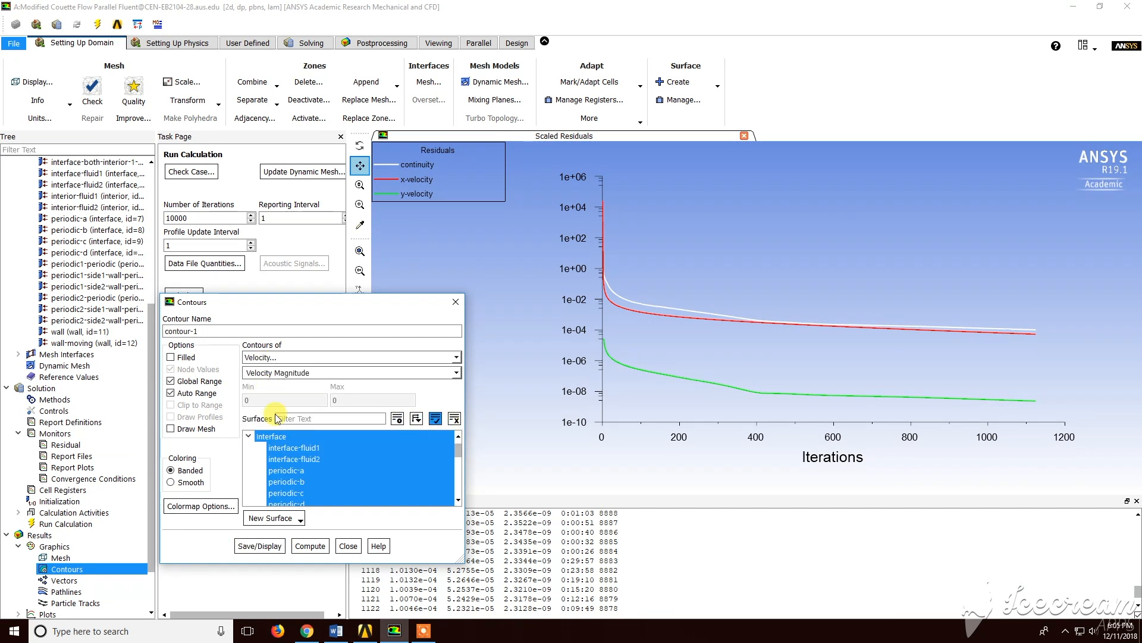
pyautogui.click(257, 546)
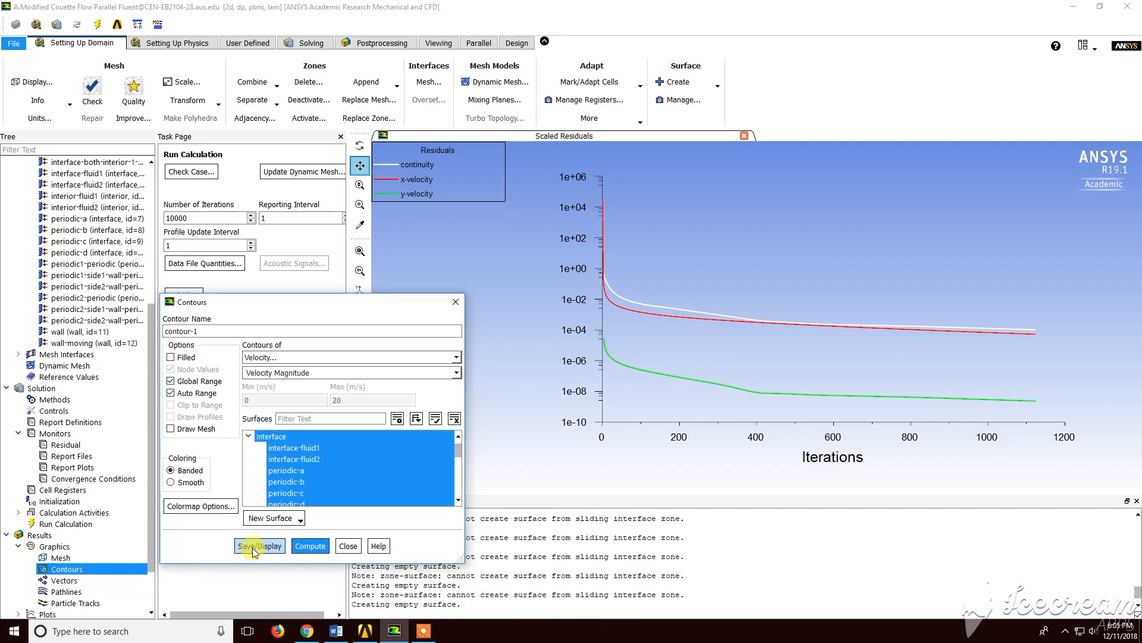
# Switch the velocity magnitude contours to filled and redisplay them, then close the contours dialog
pyautogui.click(170, 357)
pyautogui.click(260, 545)
pyautogui.click(311, 544)
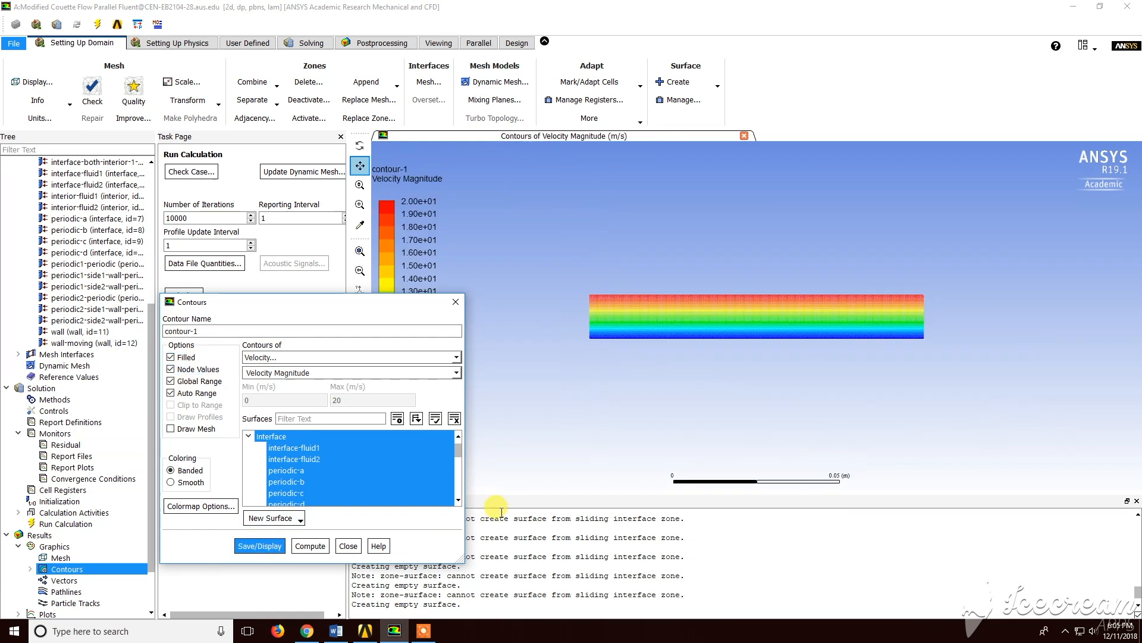
pyautogui.click(349, 546)
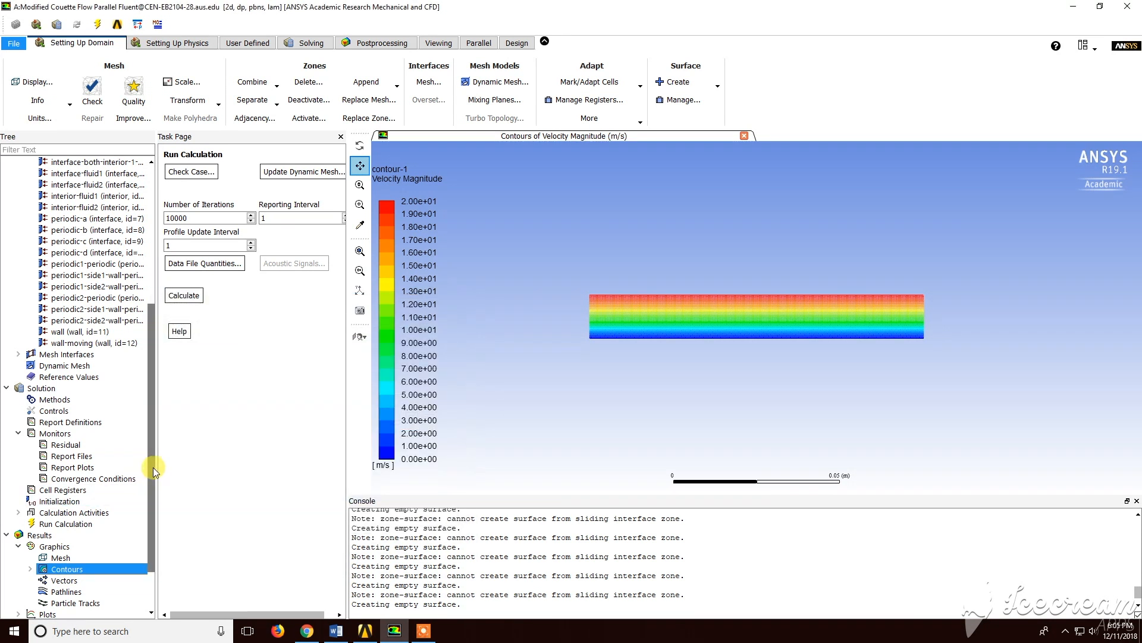
# Set up an XY plot of velocity magnitude with the plot direction set to X 0, Y 1
pyautogui.moveTo(154, 470); pyautogui.dragTo(153, 503)
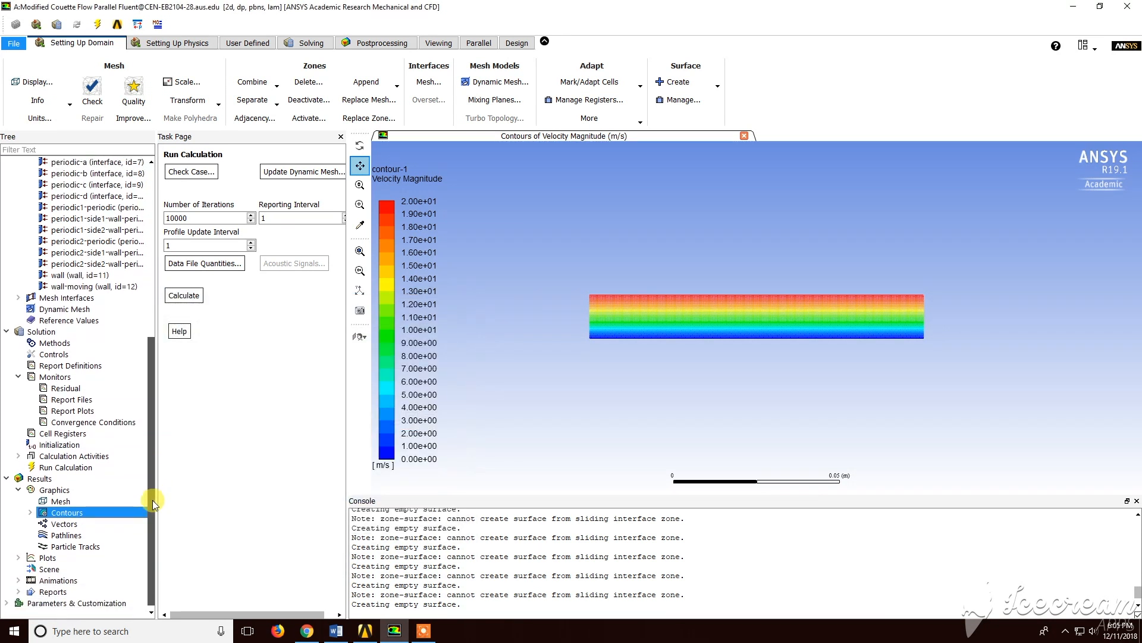
pyautogui.doubleClick(34, 560)
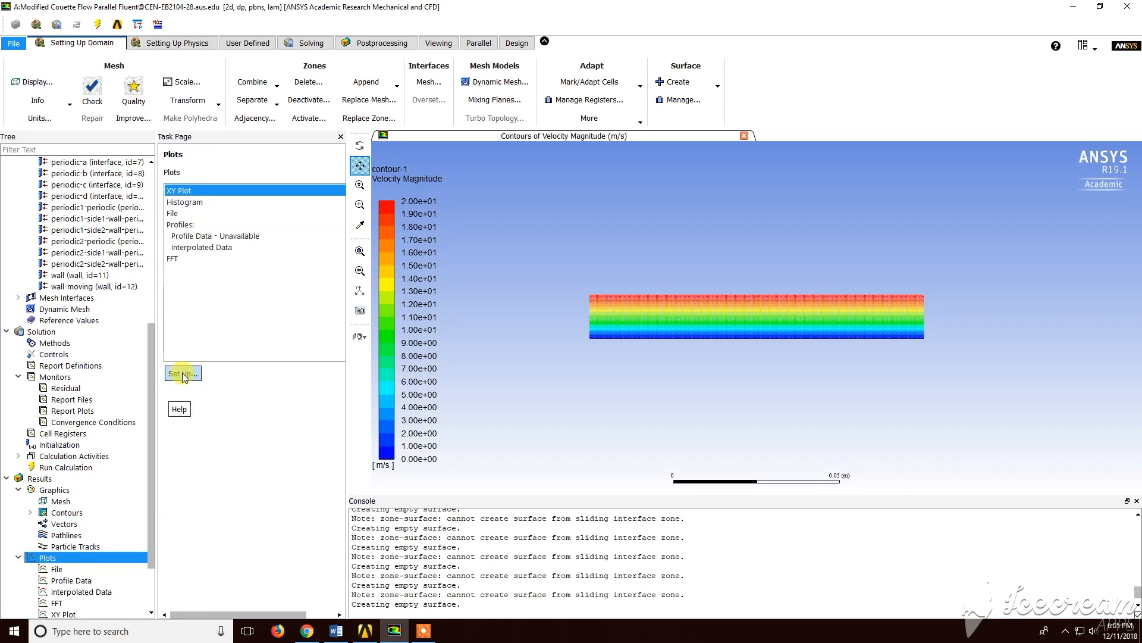
pyautogui.click(182, 374)
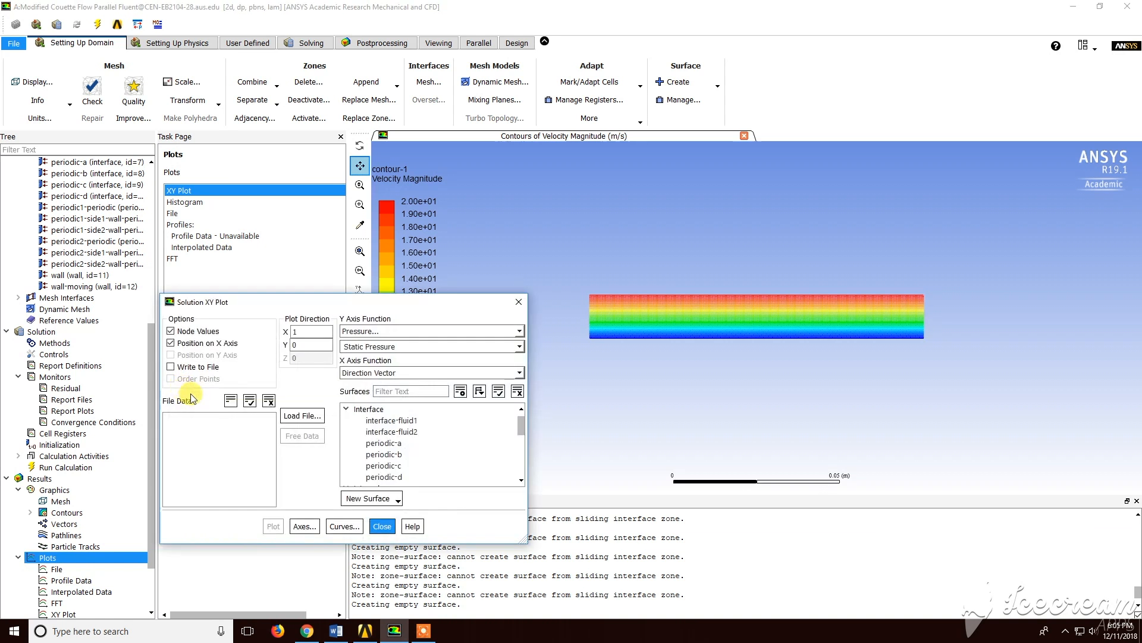
pyautogui.click(360, 332)
pyautogui.click(366, 361)
pyautogui.doubleClick(313, 333)
pyautogui.write('0')
pyautogui.press('Tab')
pyautogui.write('1')
# Plot velocity magnitude along the periodic-b and periodic-d surfaces and close the XY plot dialog
pyautogui.click(396, 455)
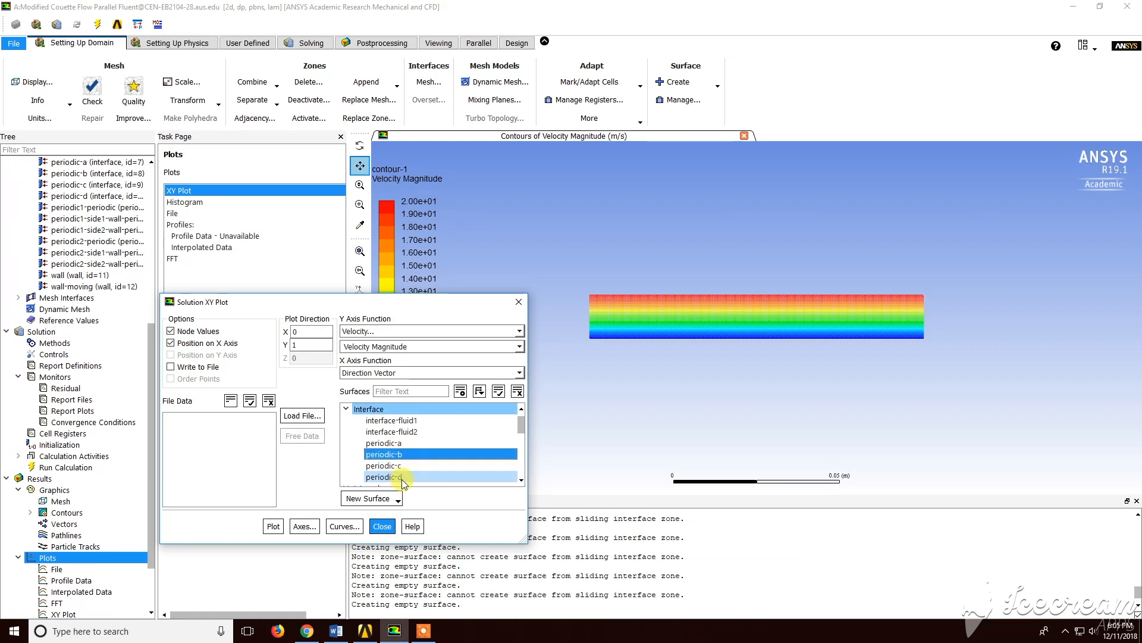
pyautogui.click(403, 477)
pyautogui.click(274, 526)
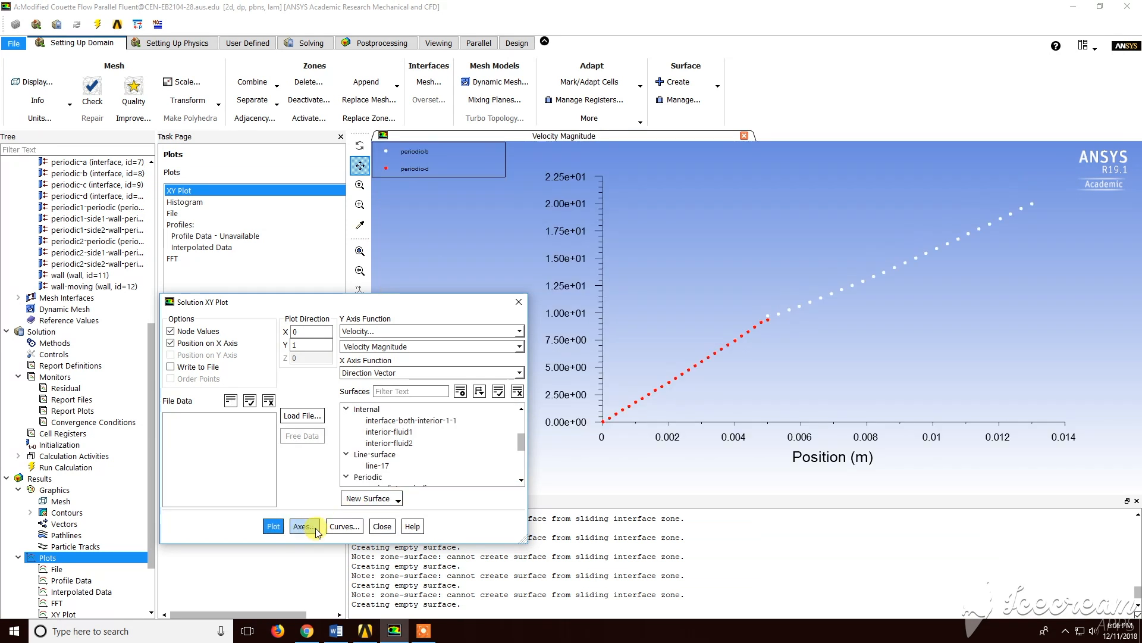
pyautogui.click(381, 526)
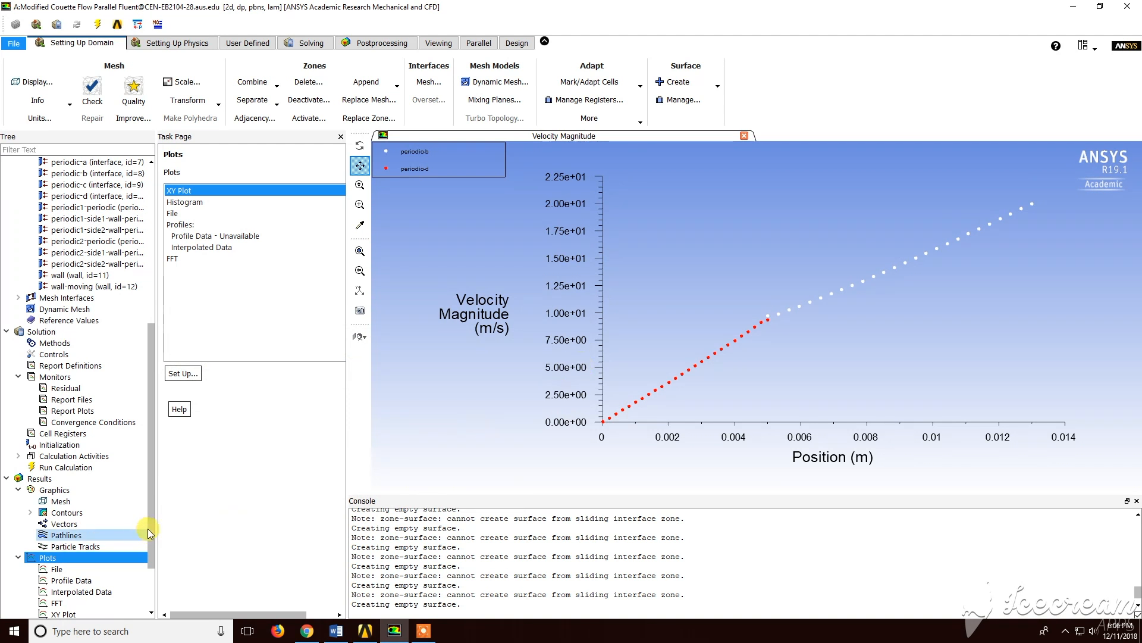
pyautogui.scroll(-2, 151, 544)
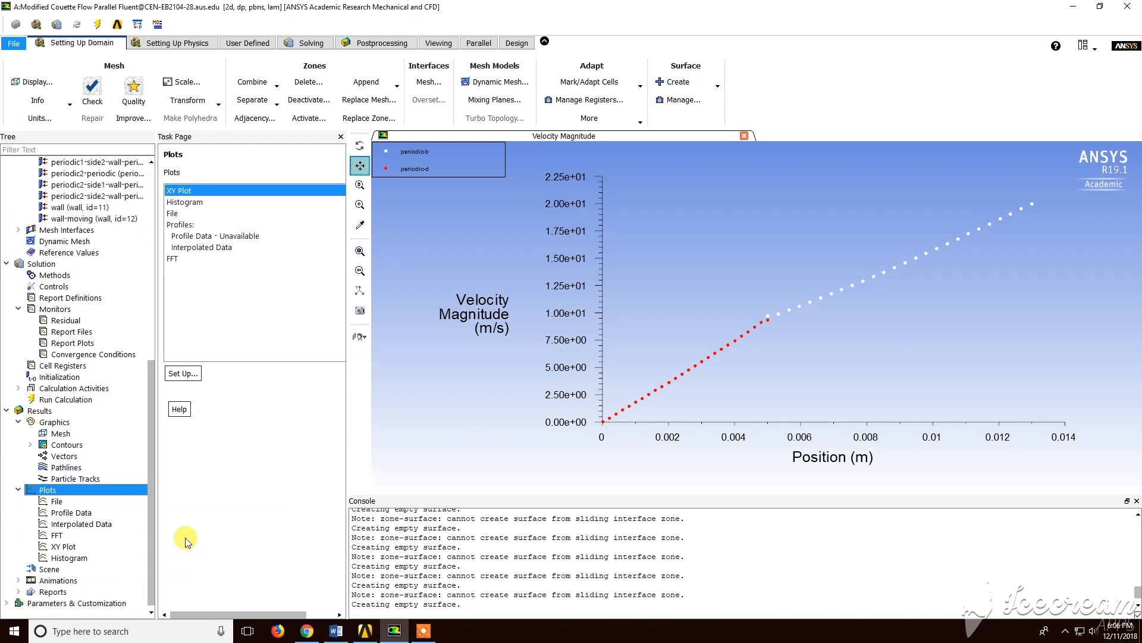
# Display velocity vectors colored by velocity magnitude on all surfaces
pyautogui.click(64, 456)
pyautogui.doubleClick(80, 461)
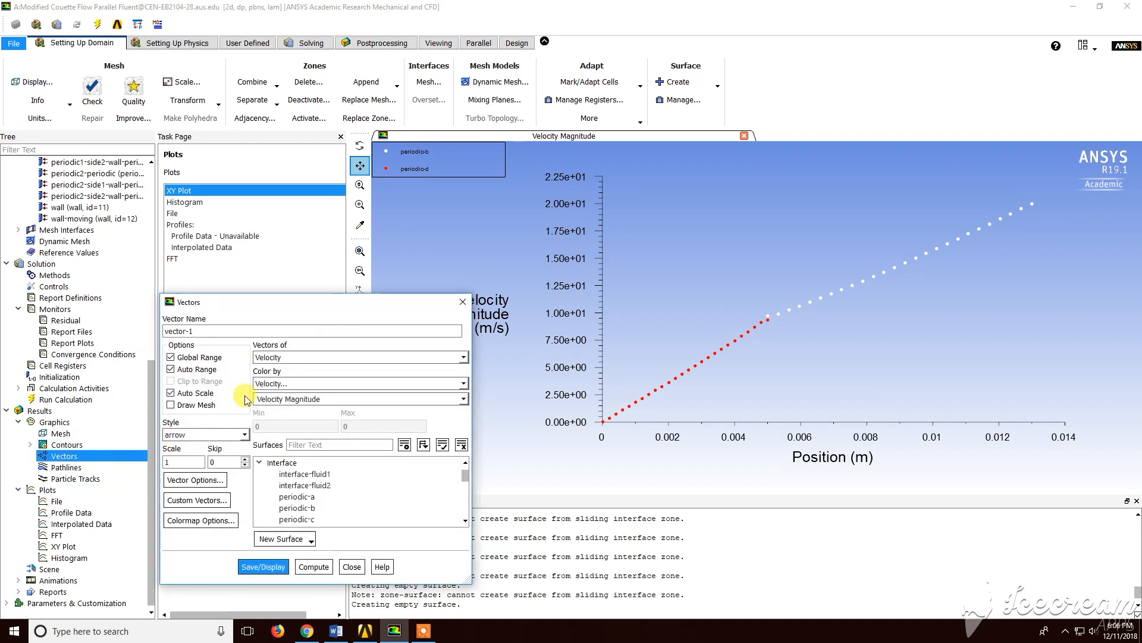
pyautogui.click(443, 445)
pyautogui.click(281, 570)
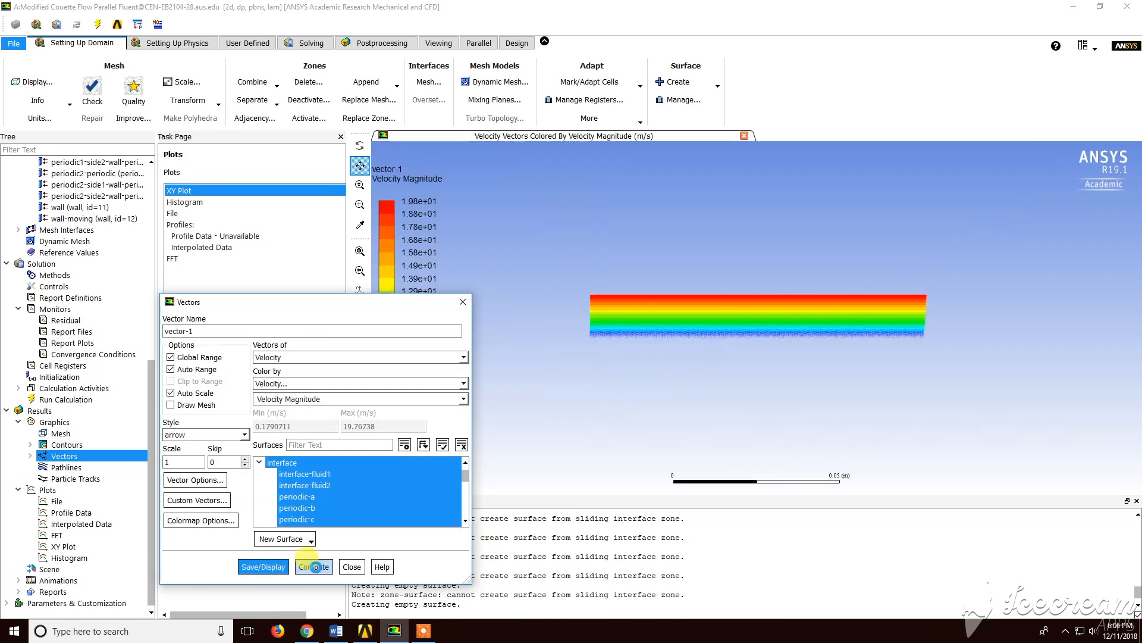
# Zoom into the vector plot to examine the velocity vectors across the two fluid layers
pyautogui.moveTo(579, 280); pyautogui.dragTo(1047, 381, button='middle')
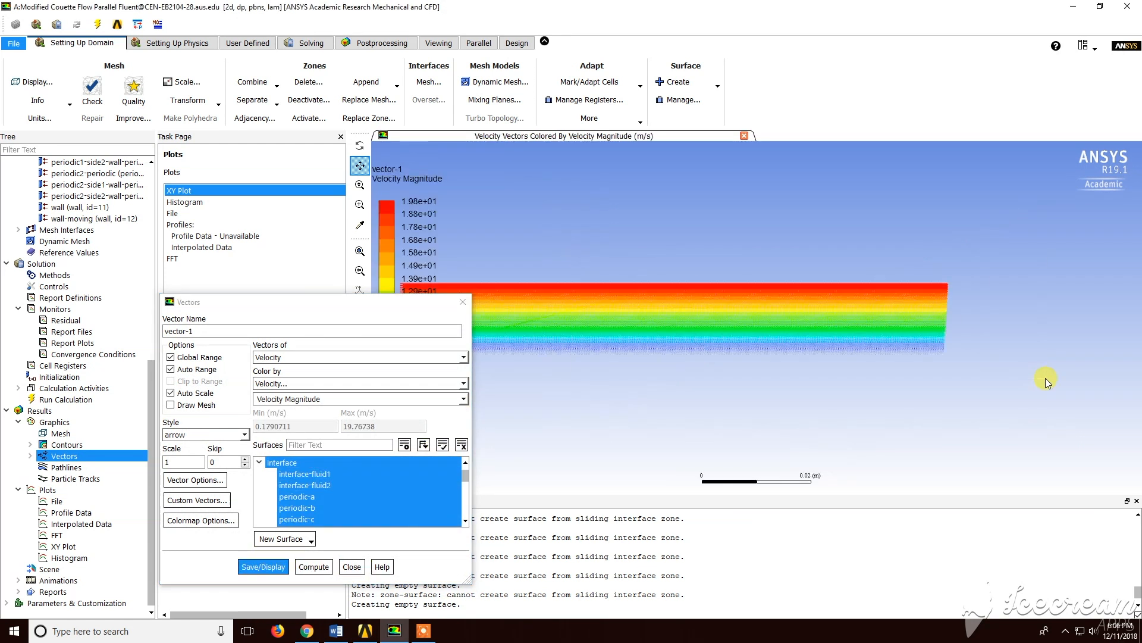
pyautogui.moveTo(463, 227); pyautogui.dragTo(987, 413, button='middle')
pyautogui.moveTo(572, 221); pyautogui.dragTo(914, 405, button='middle')
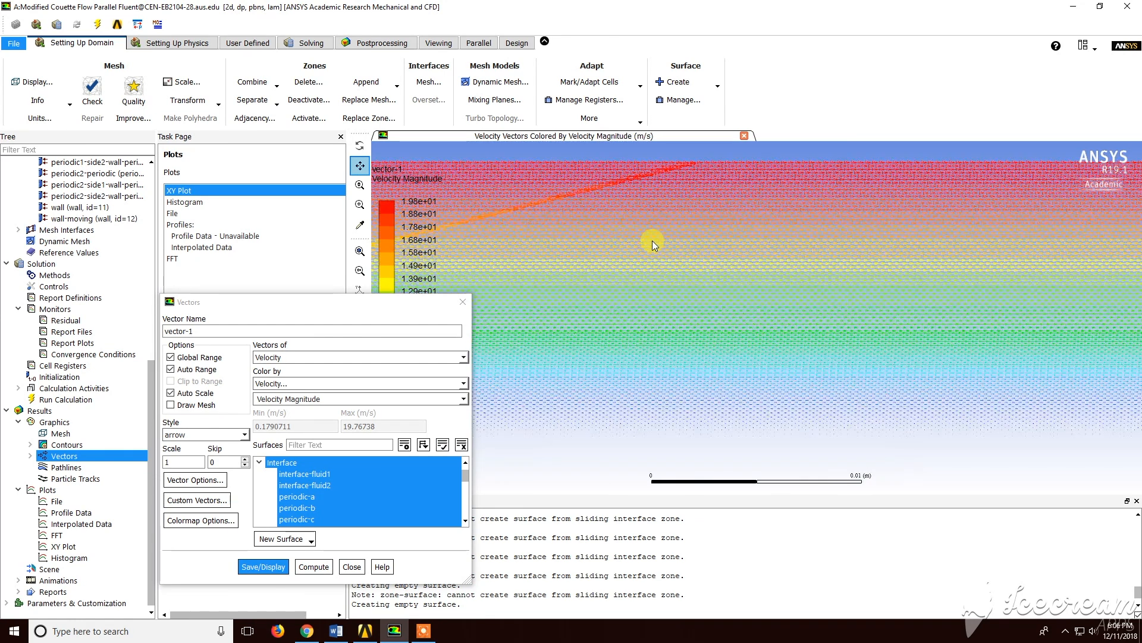
pyautogui.scroll(6, 651, 239)
pyautogui.moveTo(645, 241); pyautogui.dragTo(668, 256)
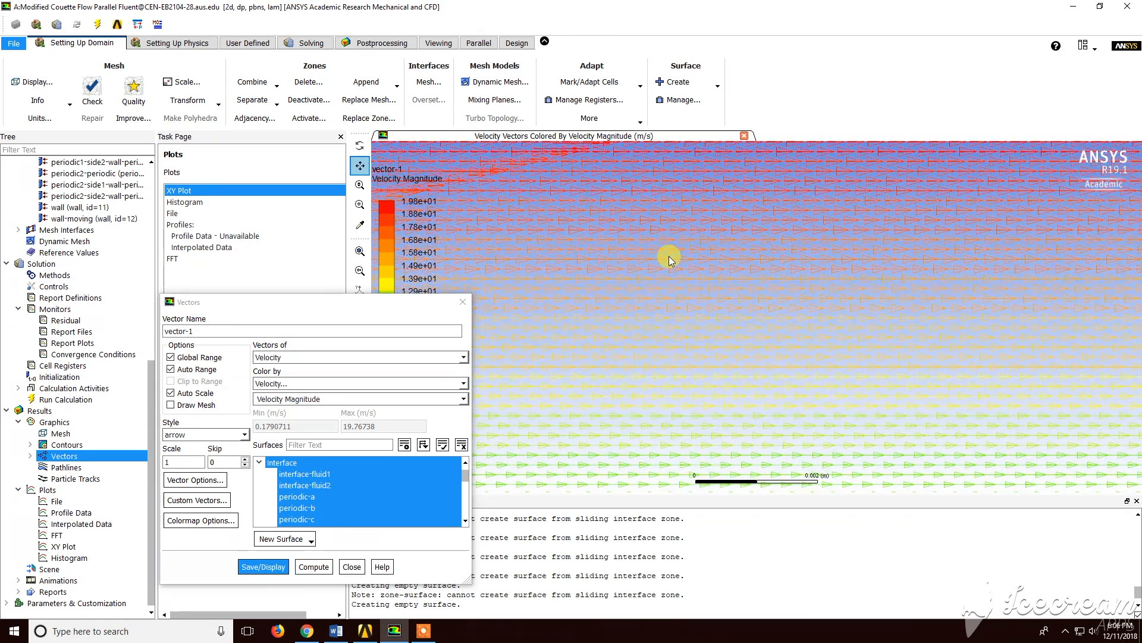
pyautogui.moveTo(719, 373)
pyautogui.mouseDown()
pyautogui.moveTo(701, 232)
pyautogui.moveTo(712, 185)
pyautogui.moveTo(691, 141)
pyautogui.mouseUp()
pyautogui.moveTo(725, 324); pyautogui.dragTo(715, 177)
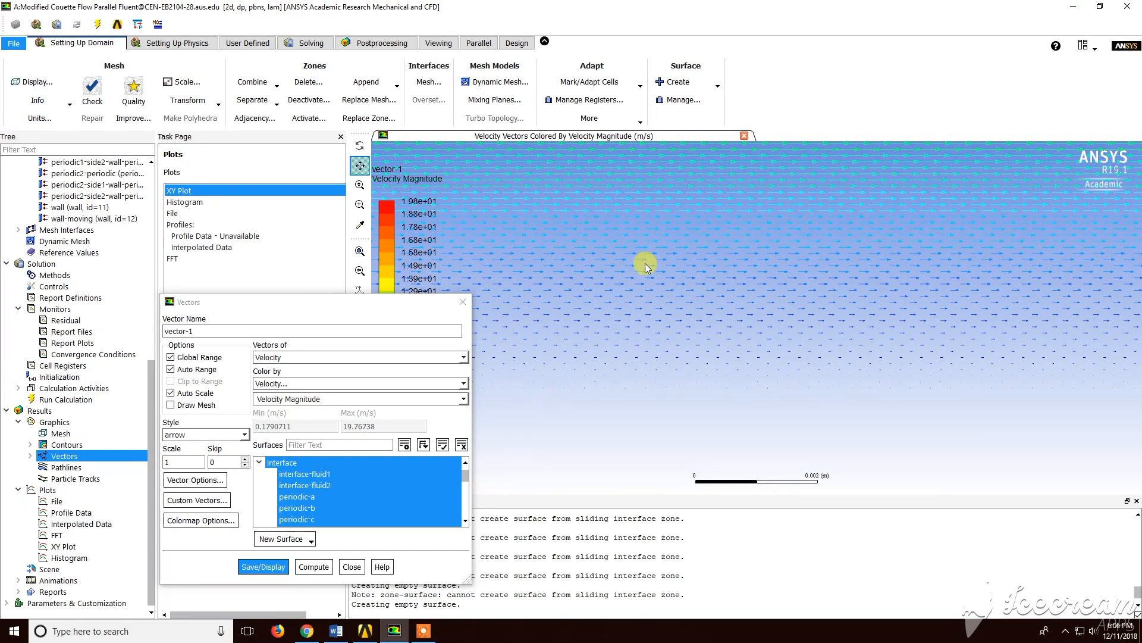
pyautogui.scroll(-5, 651, 263)
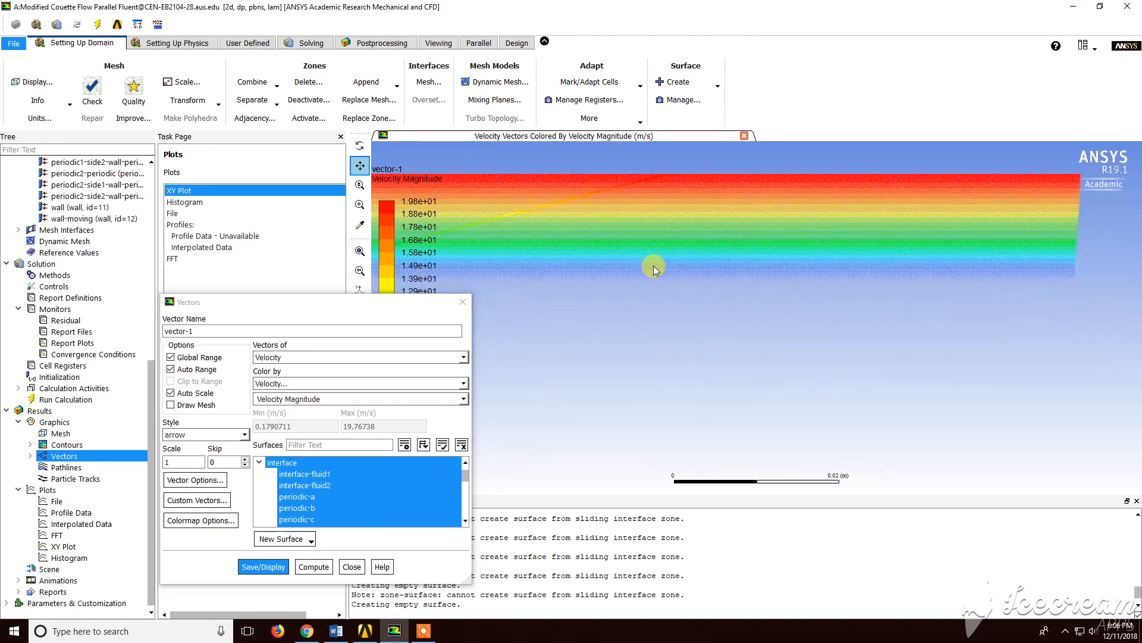
pyautogui.scroll(-4, 653, 269)
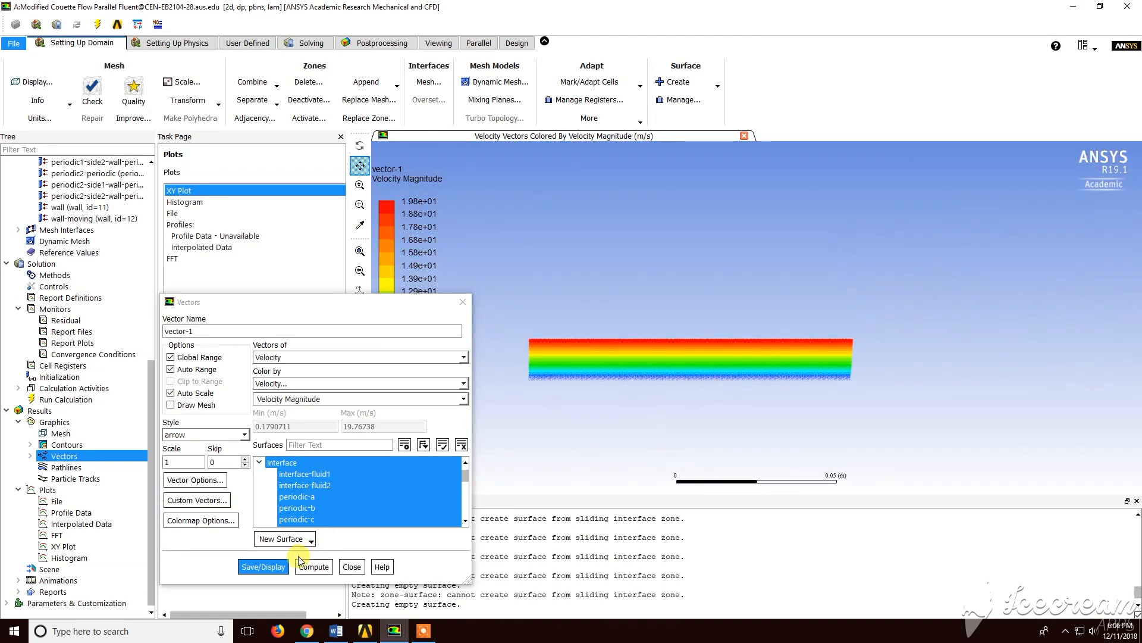